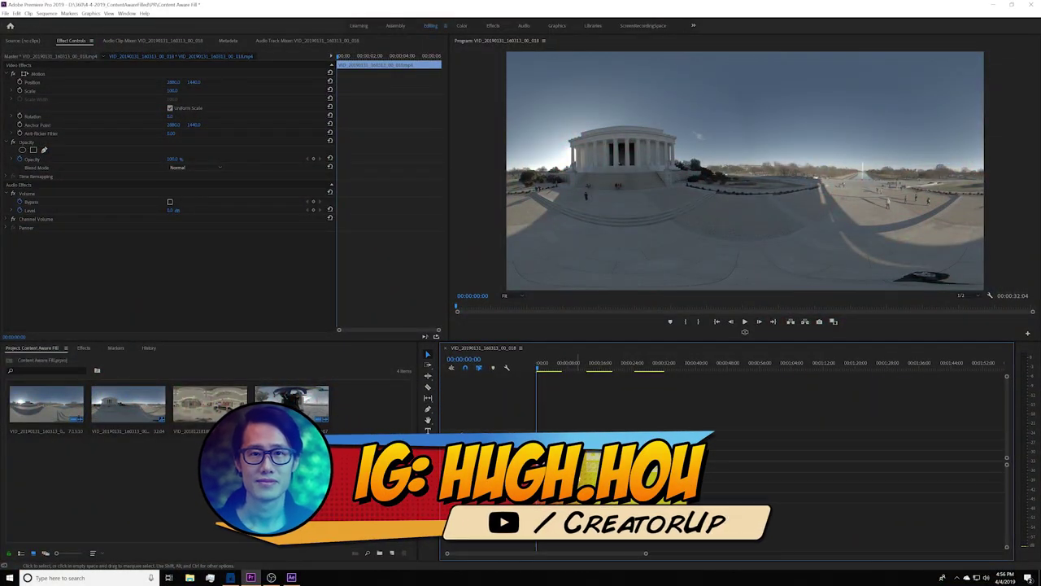
# Scrub through the first 360 clip in VR view, looking down at the rover on the pavement
pyautogui.moveTo(545, 370); pyautogui.dragTo(548, 371)
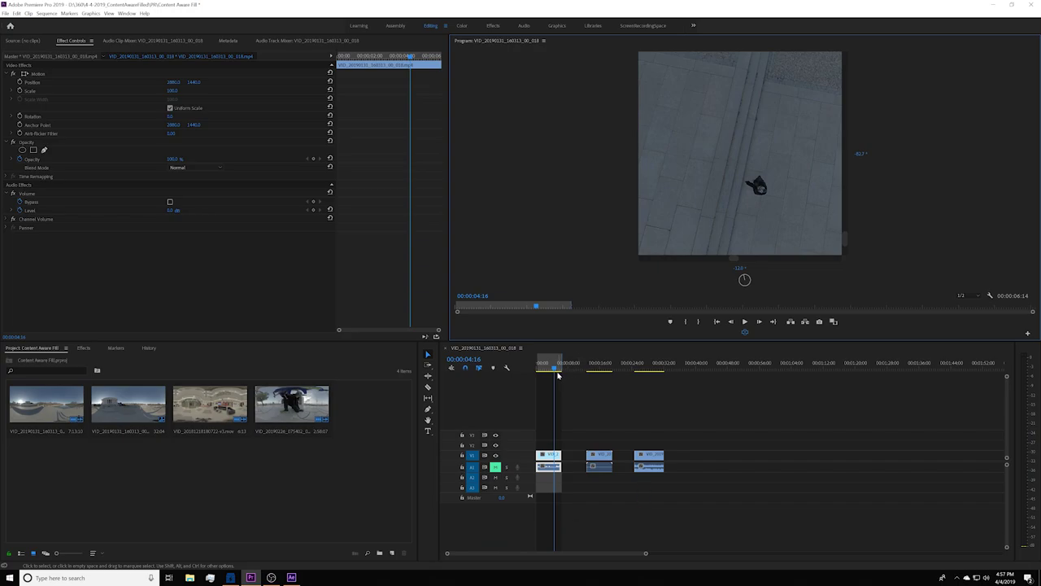
# Jump to the middle RC car clip and play it
pyautogui.moveTo(558, 369); pyautogui.dragTo(592, 369)
pyautogui.click(597, 459)
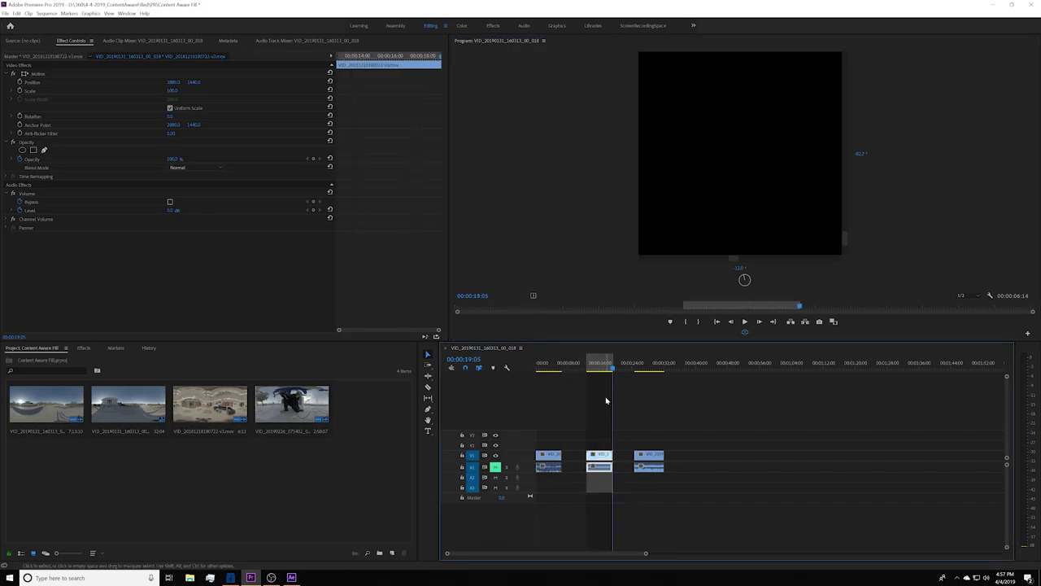
pyautogui.click(592, 369)
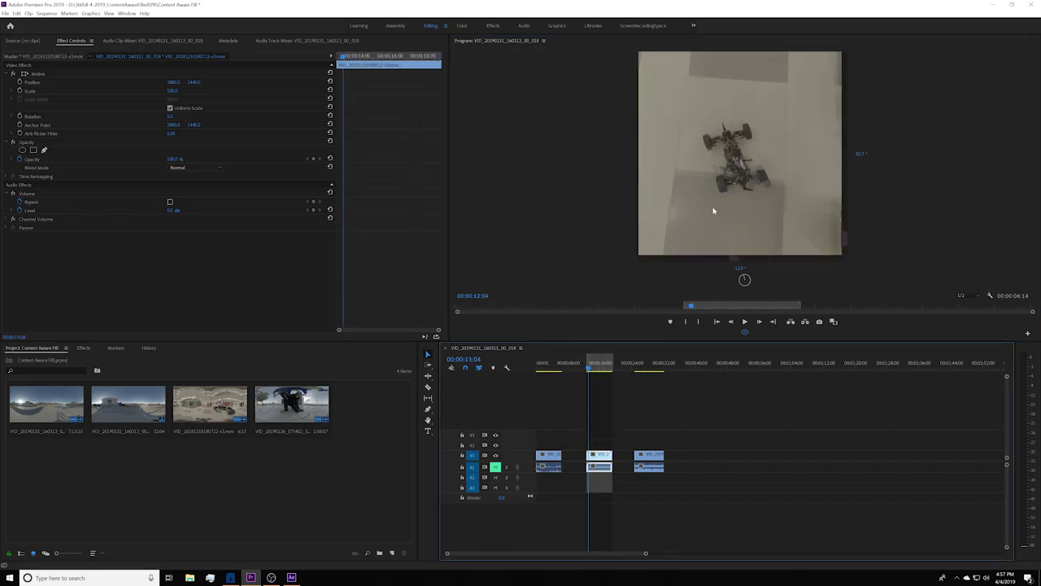
pyautogui.press('space')
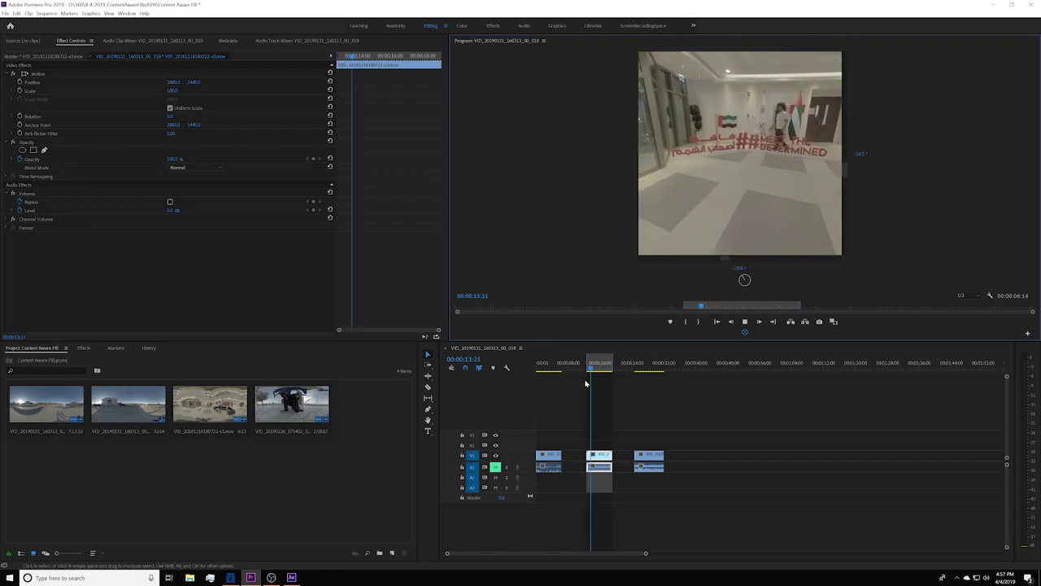
pyautogui.press('space')
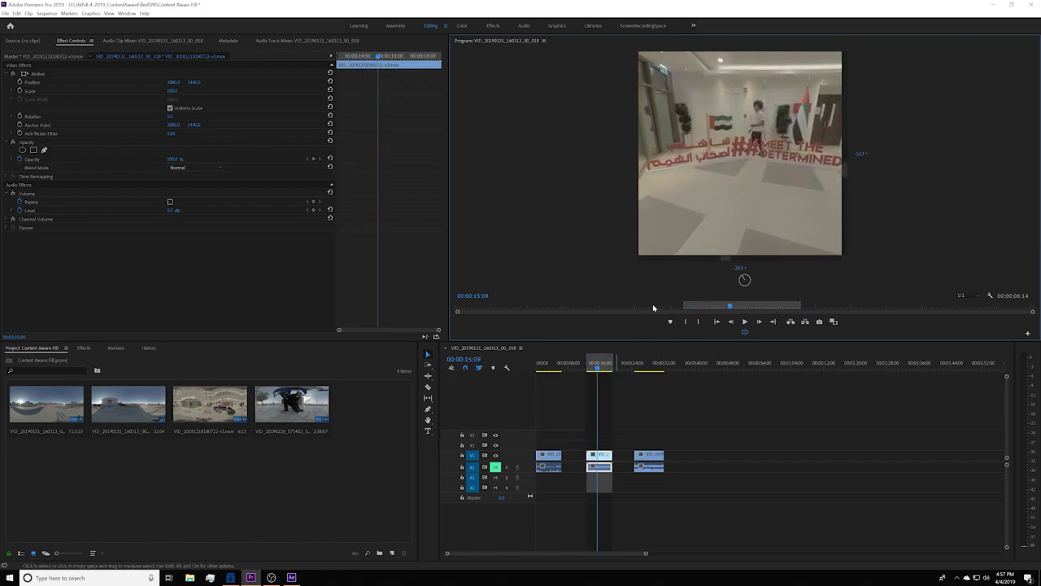
pyautogui.press('space')
# Turn the VR view down to the floor and up to the Meet the Determined wall
pyautogui.moveTo(735, 184); pyautogui.dragTo(758, 201)
pyautogui.press('space')
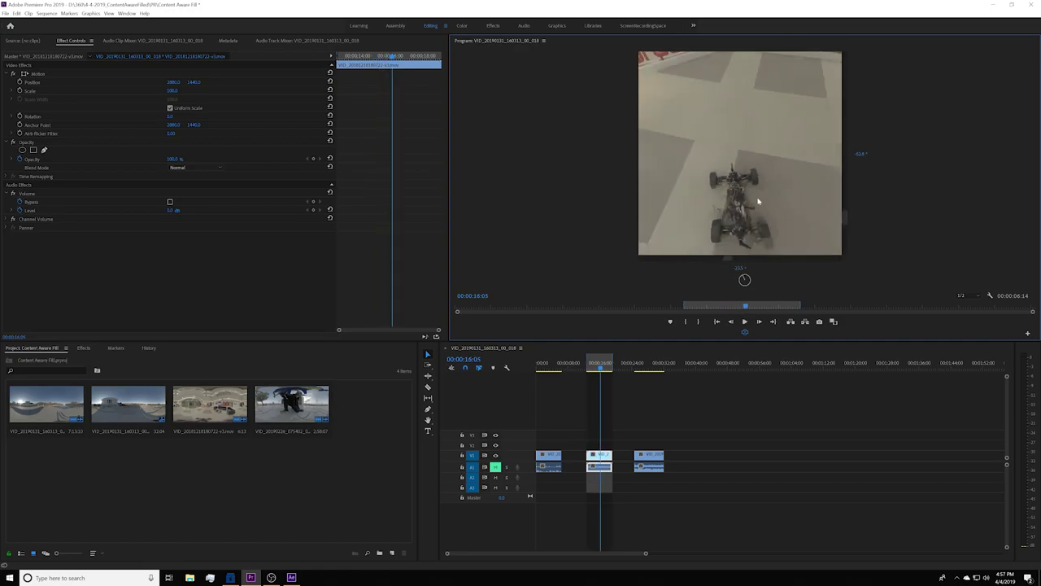
pyautogui.moveTo(754, 185); pyautogui.dragTo(744, 236)
pyautogui.click(592, 369)
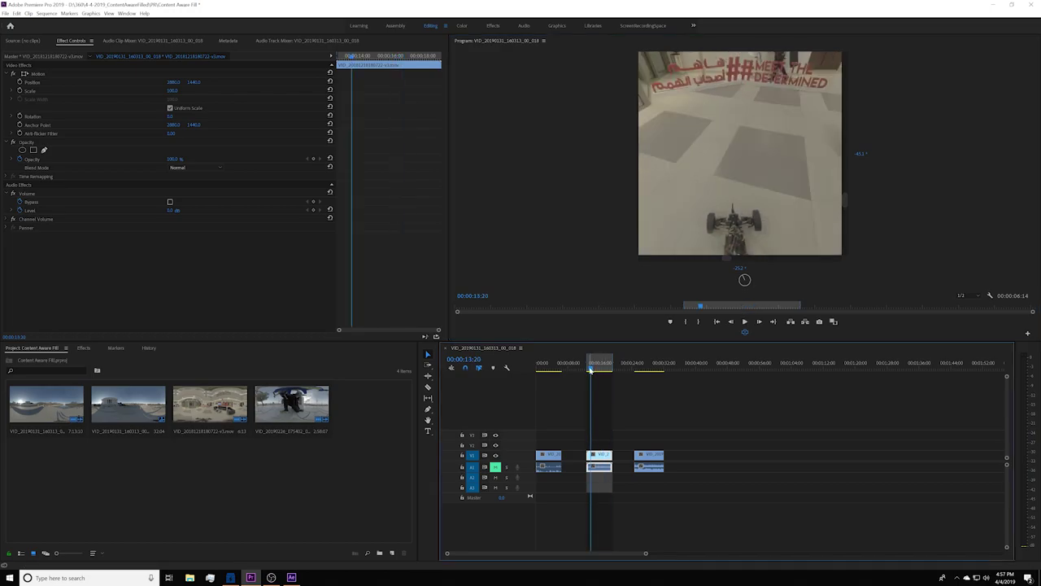
pyautogui.press('space')
pyautogui.moveTo(744, 137)
pyautogui.mouseDown()
pyautogui.moveTo(756, 162)
pyautogui.moveTo(762, 121)
pyautogui.moveTo(740, 131)
pyautogui.moveTo(734, 121)
pyautogui.moveTo(739, 144)
pyautogui.mouseUp()
pyautogui.press('space')
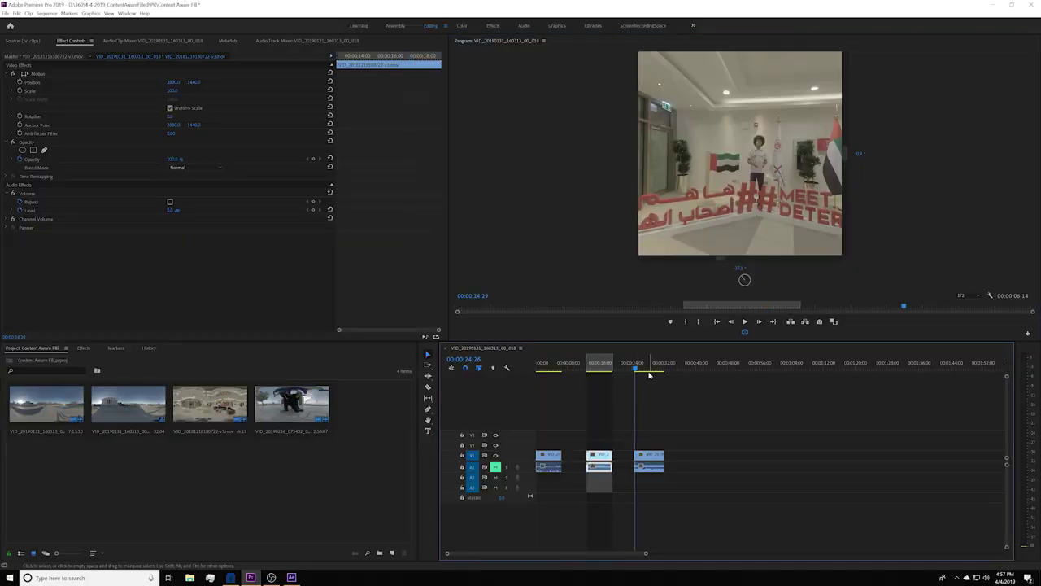
# Play the city drone clip, pan up to the close-up drone, then return to the sequence start
pyautogui.click(646, 371)
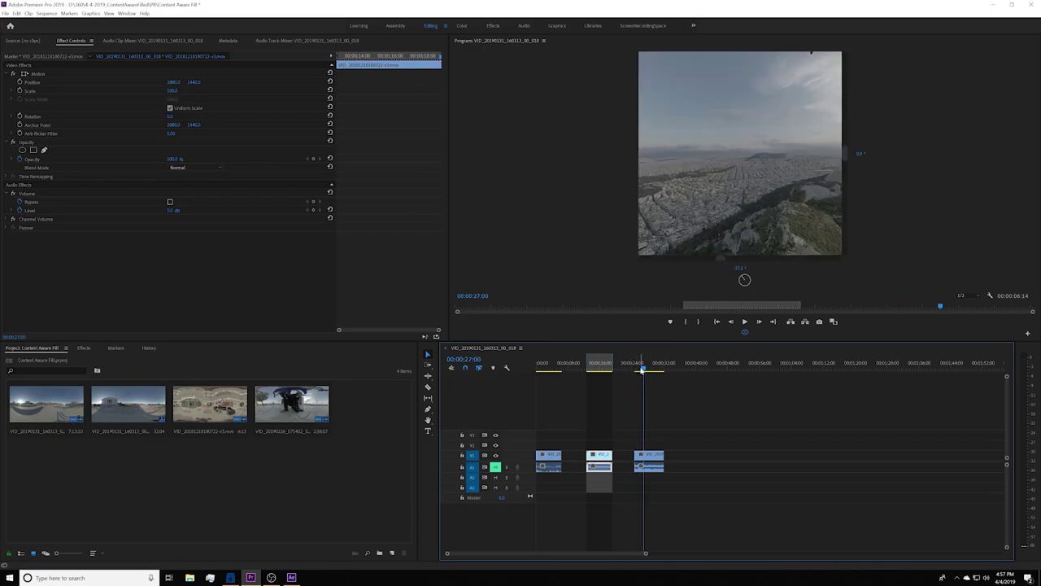
pyautogui.press('space')
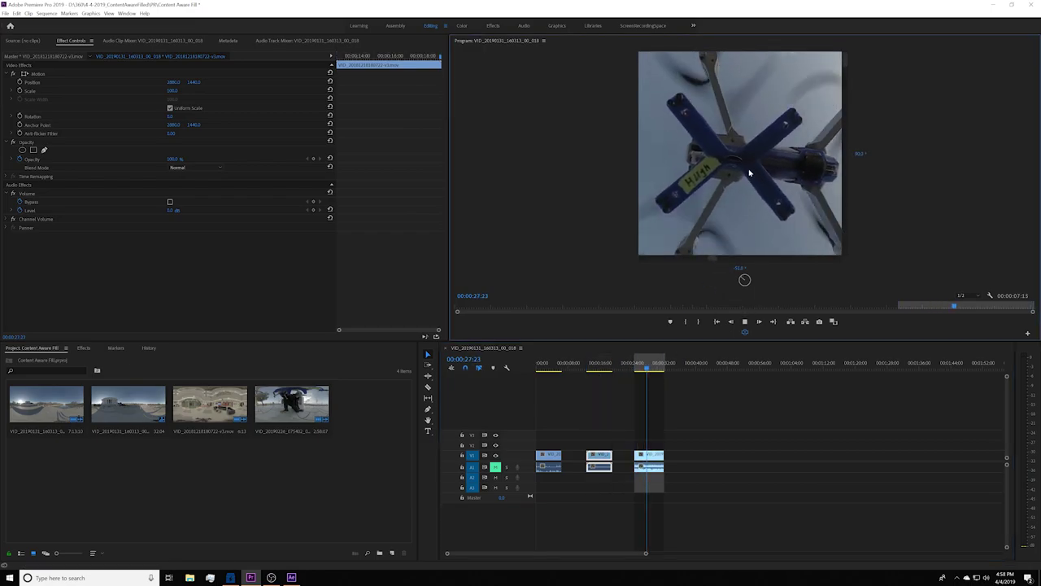
pyautogui.moveTo(755, 173)
pyautogui.mouseDown()
pyautogui.moveTo(719, 211)
pyautogui.moveTo(728, 144)
pyautogui.moveTo(693, 155)
pyautogui.moveTo(763, 154)
pyautogui.moveTo(733, 139)
pyautogui.moveTo(733, 160)
pyautogui.moveTo(769, 176)
pyautogui.mouseUp()
pyautogui.click(640, 366)
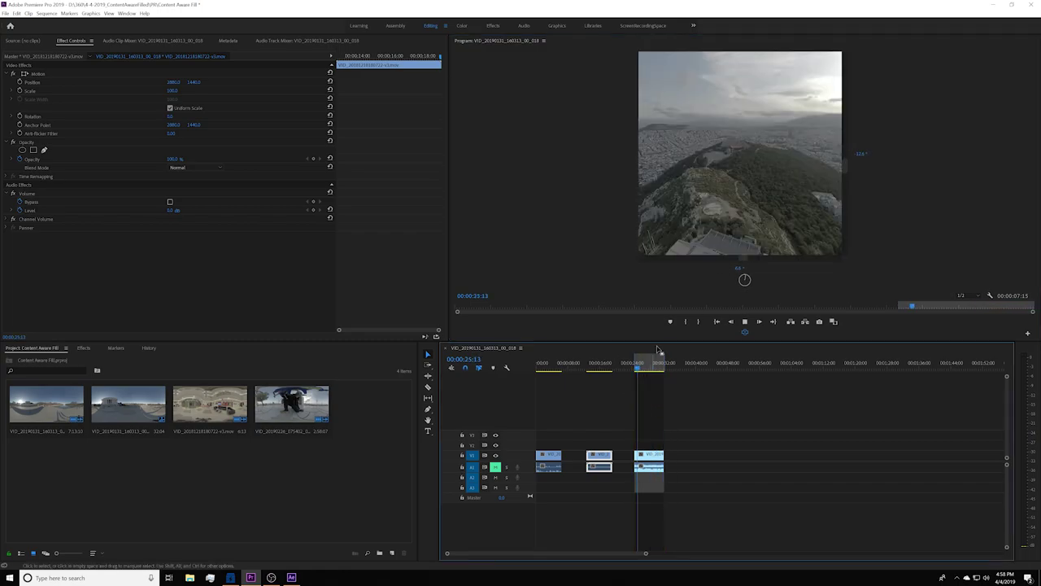
pyautogui.press('space')
pyautogui.moveTo(712, 189); pyautogui.dragTo(719, 124)
pyautogui.press('space')
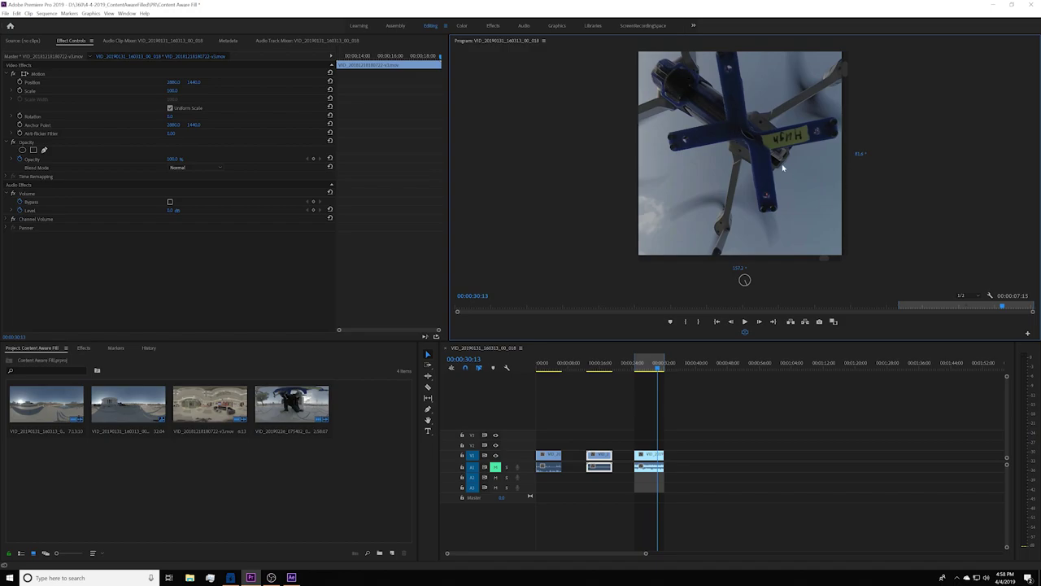
pyautogui.moveTo(782, 167); pyautogui.dragTo(763, 168)
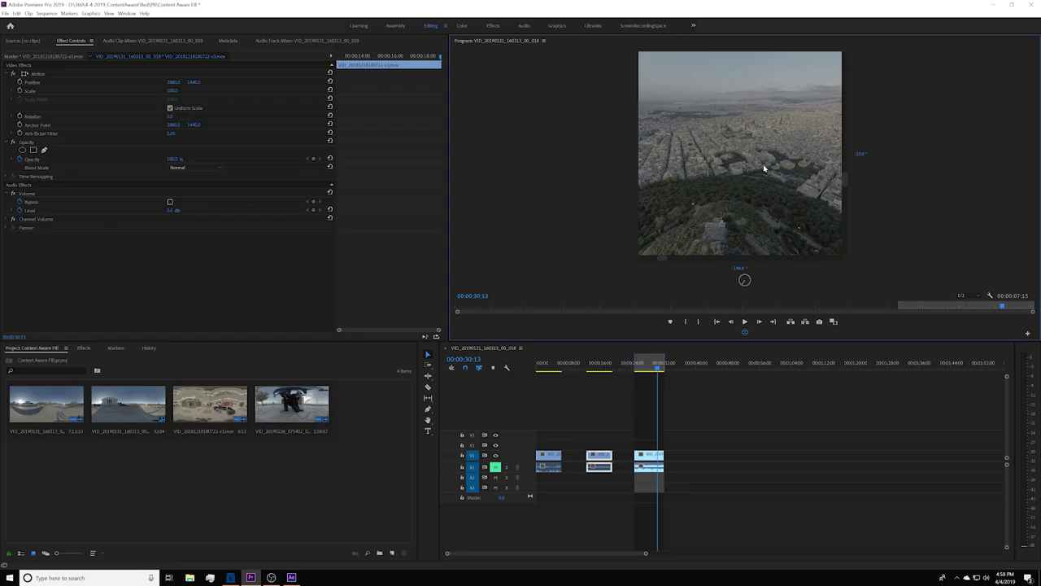
pyautogui.click(546, 370)
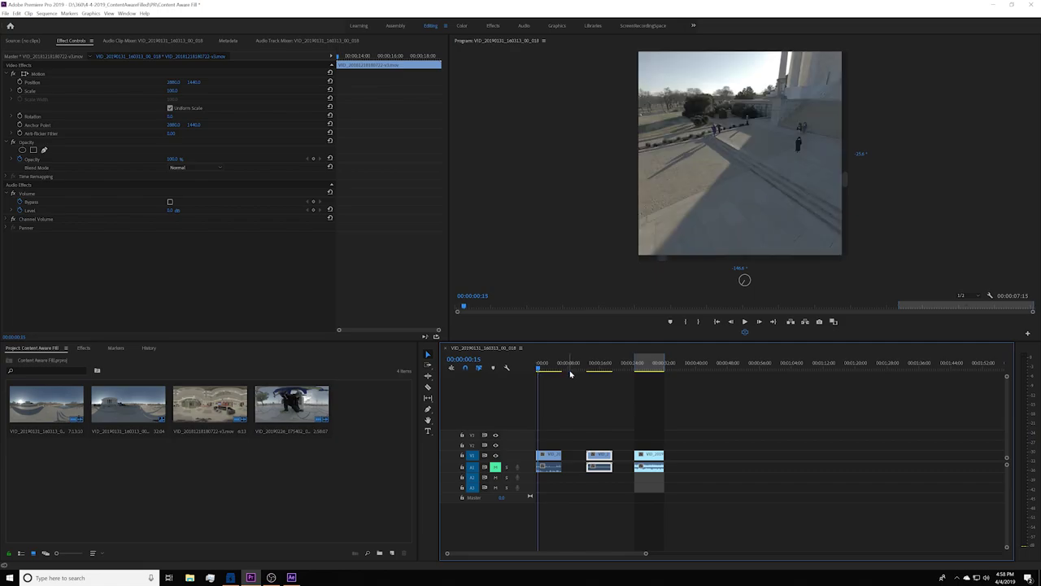
# Replace the Lincoln Memorial clip with an After Effects composition, preview it and move to frame 50
pyautogui.rightClick(548, 460)
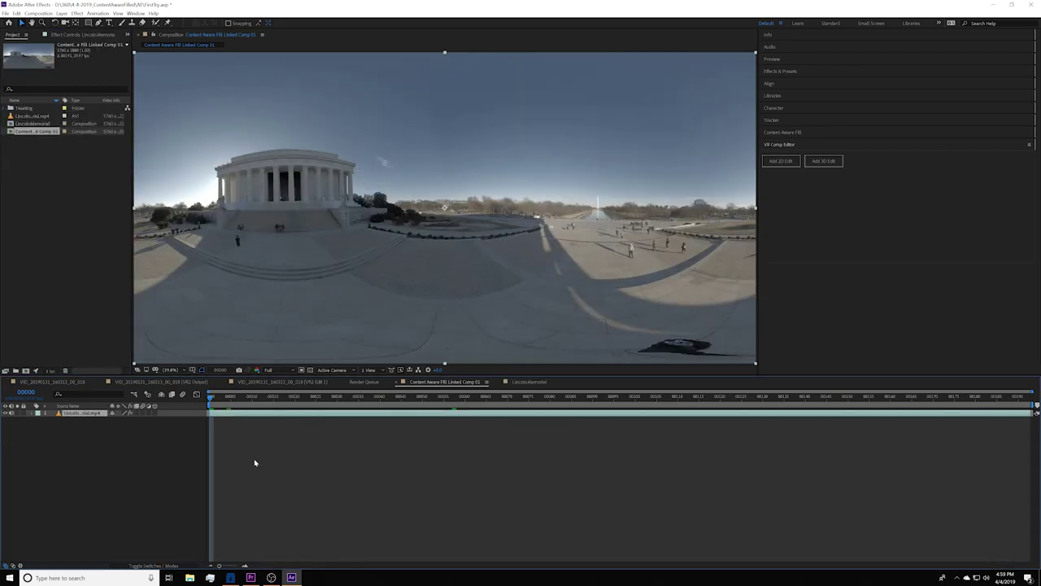
pyautogui.press('space')
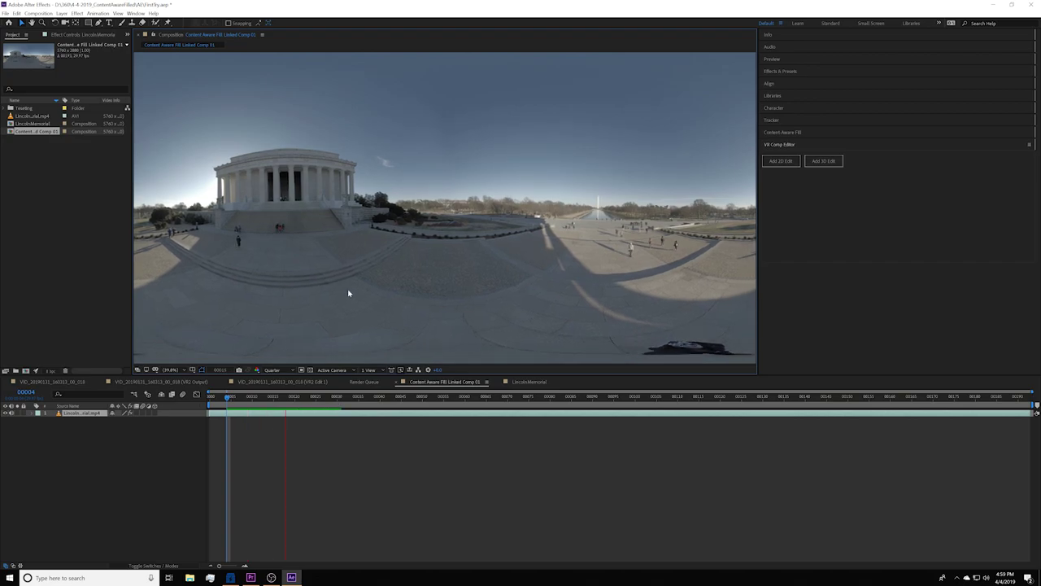
pyautogui.click(267, 412)
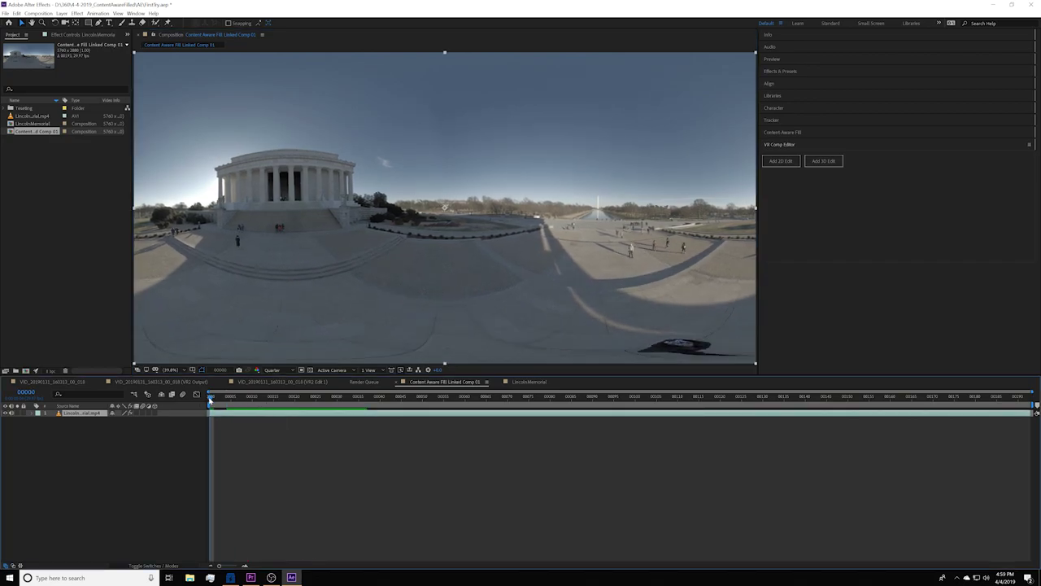
pyautogui.moveTo(210, 399); pyautogui.dragTo(423, 397)
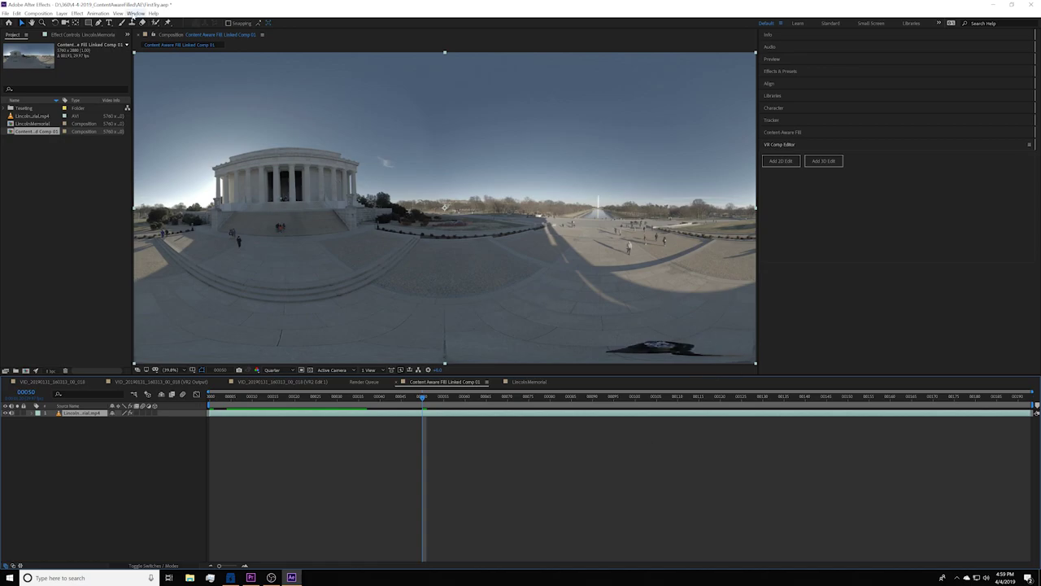
pyautogui.click(134, 14)
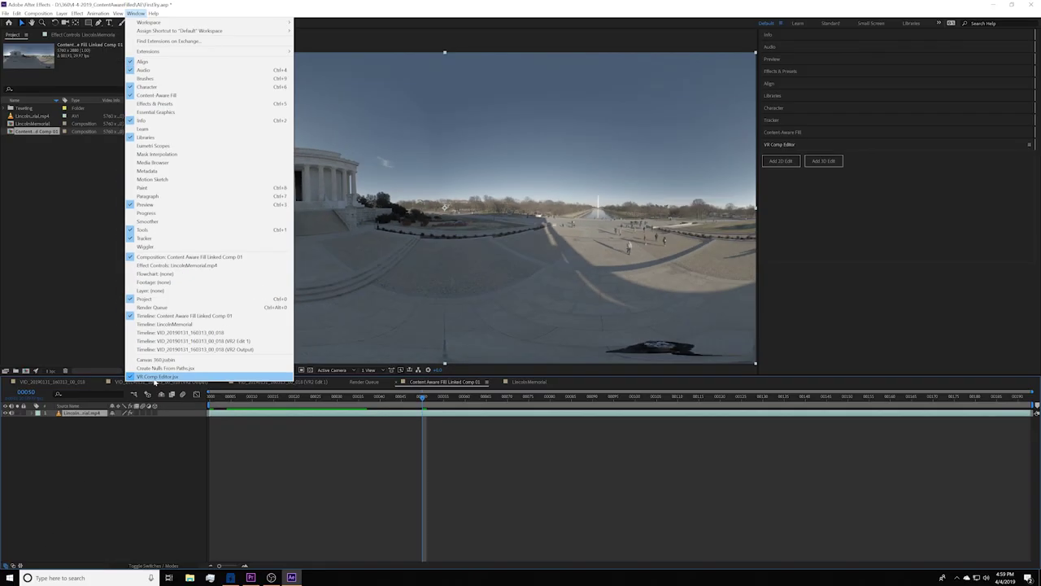
# Add a 2D edit with Content Aware Fill Linked Comp 01 as the source composition
pyautogui.click(166, 382)
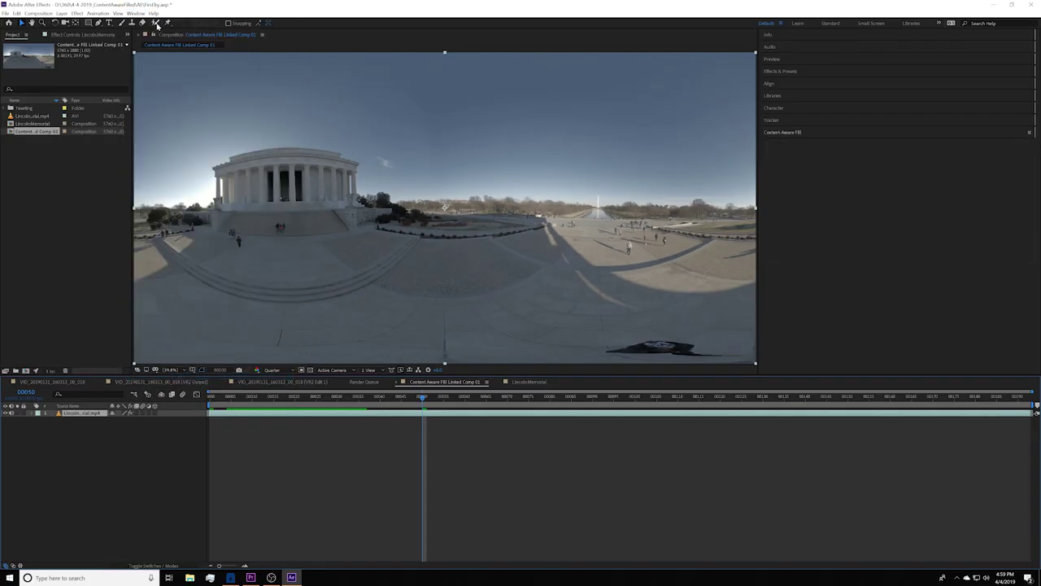
pyautogui.click(767, 162)
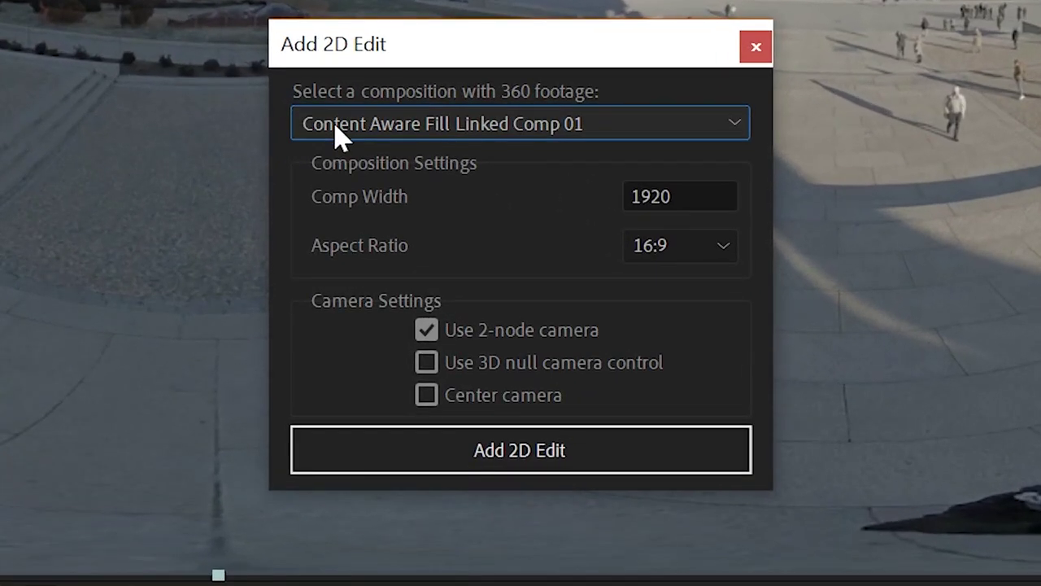
pyautogui.click(476, 251)
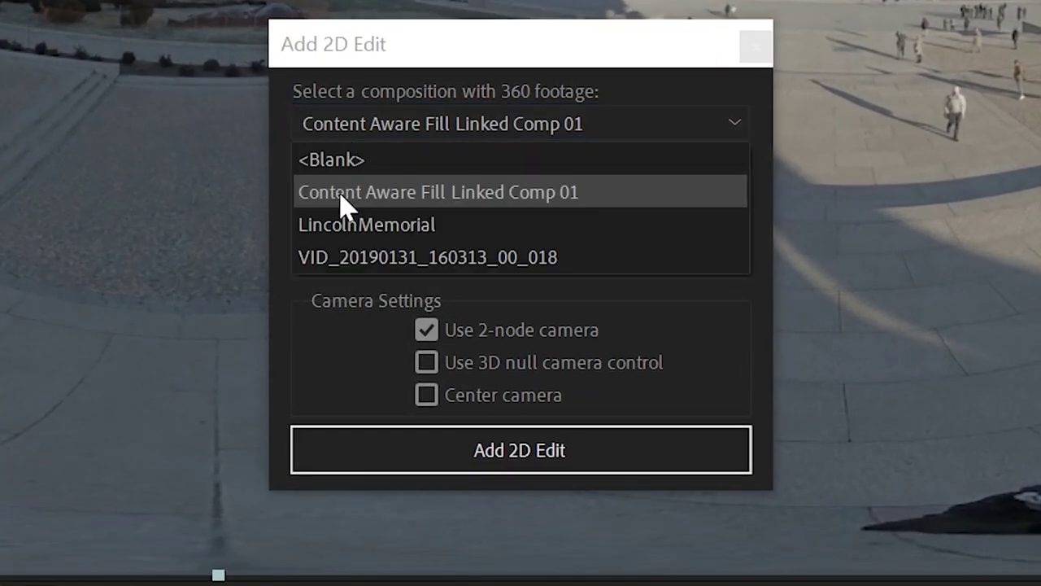
pyautogui.click(477, 270)
pyautogui.click(534, 461)
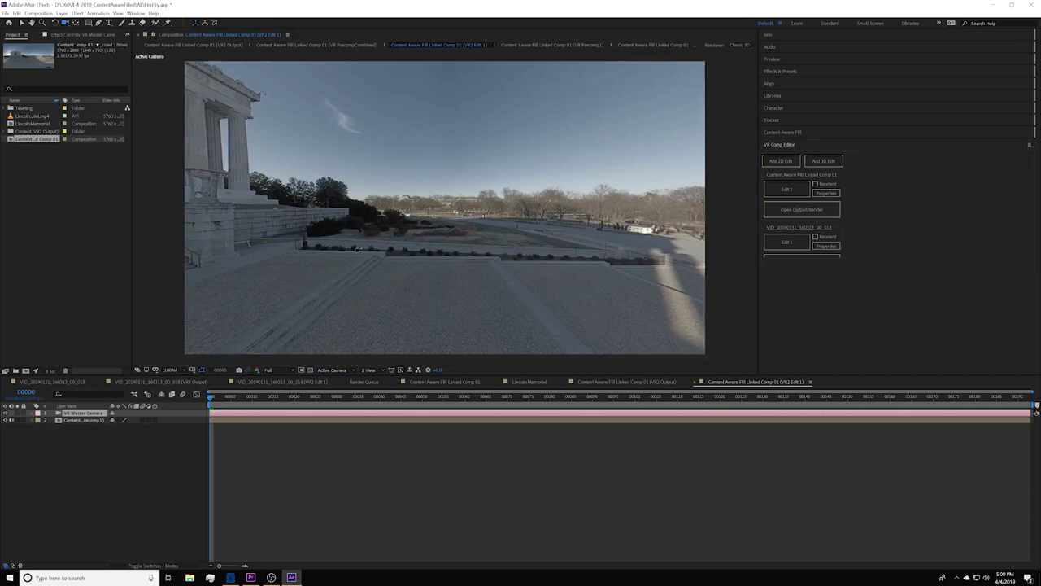
# Orbit the 2D edit camera straight down at the rover and preview it at Quarter resolution
pyautogui.moveTo(395, 288); pyautogui.dragTo(390, 217)
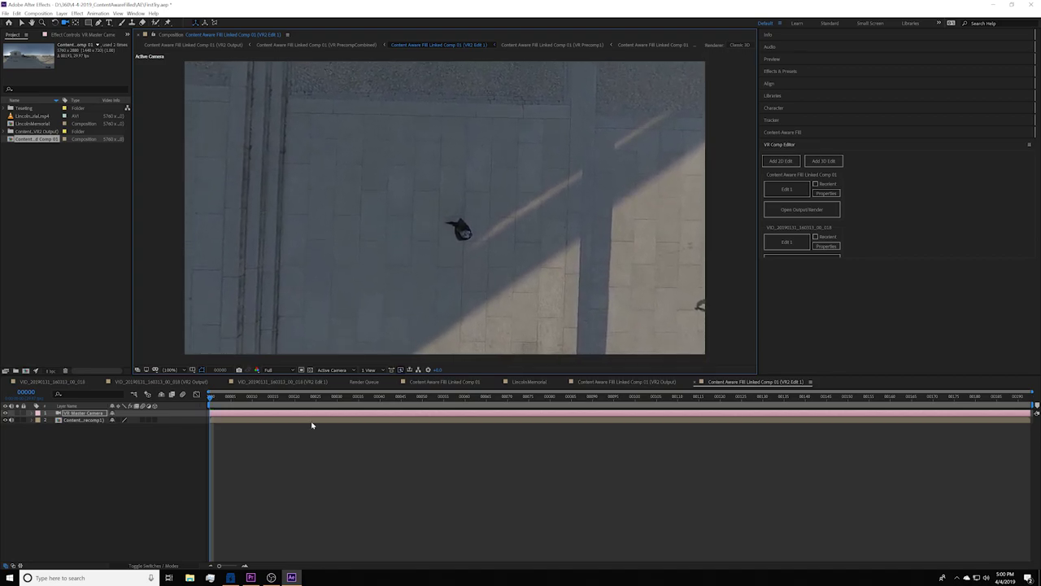
pyautogui.click(271, 370)
pyautogui.click(276, 419)
pyautogui.press('space')
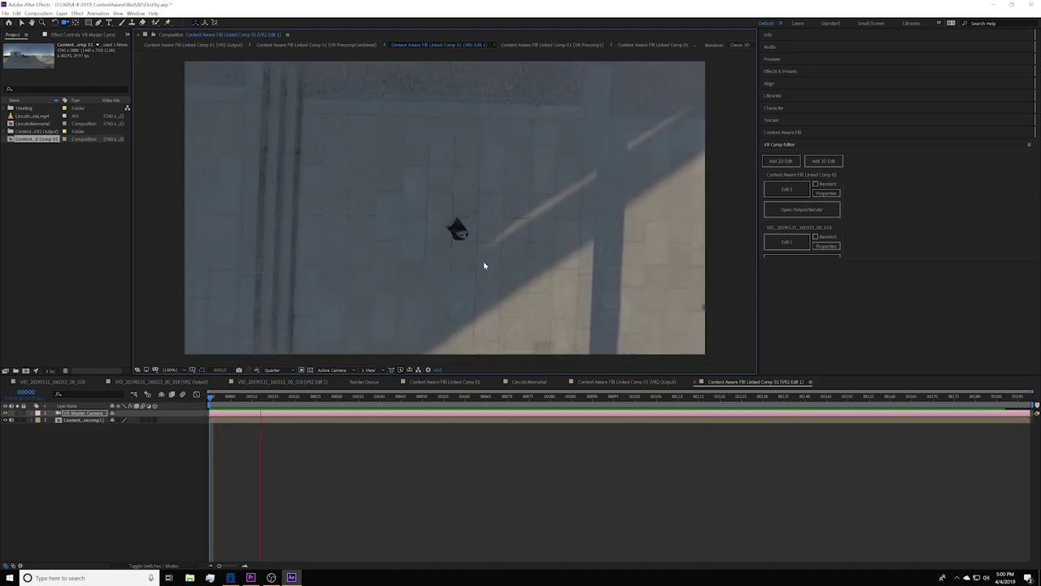
pyautogui.press('space')
pyautogui.moveTo(318, 399); pyautogui.dragTo(261, 399)
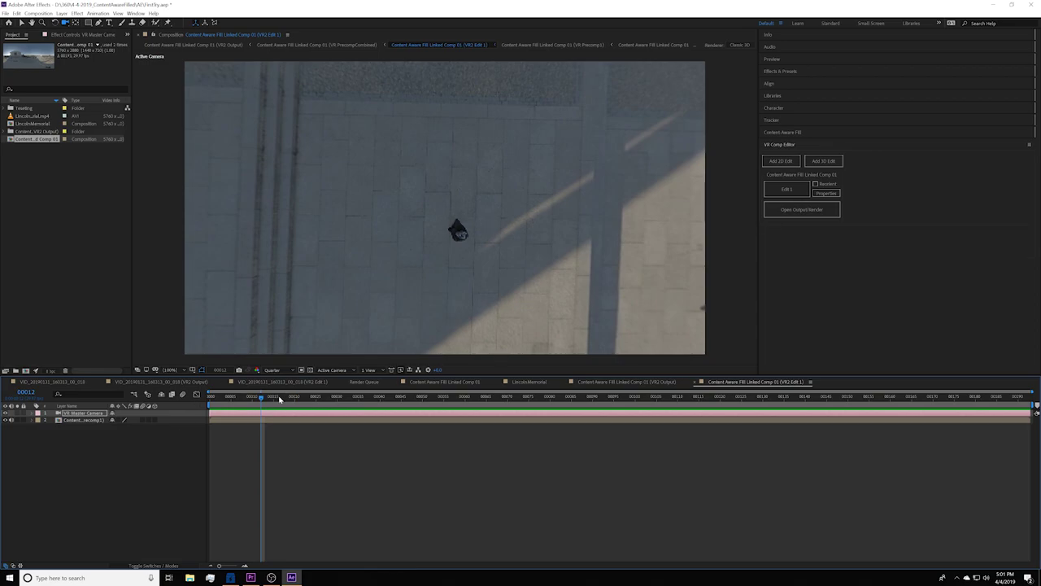
pyautogui.press('Home')
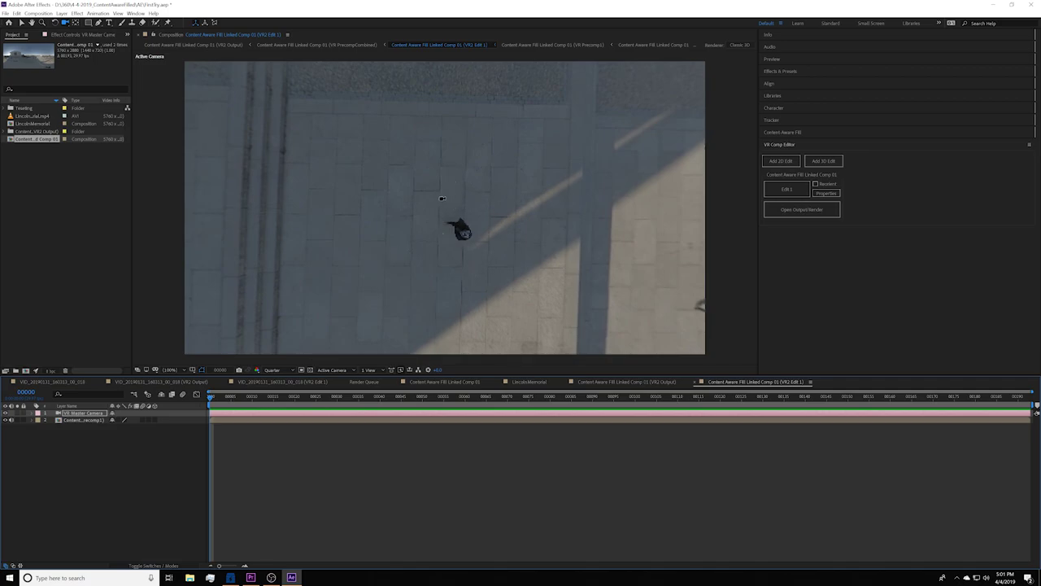
pyautogui.click(272, 370)
# Restore Full resolution and draw a closed Pen mask around the rover on the precomp layer
pyautogui.click(277, 389)
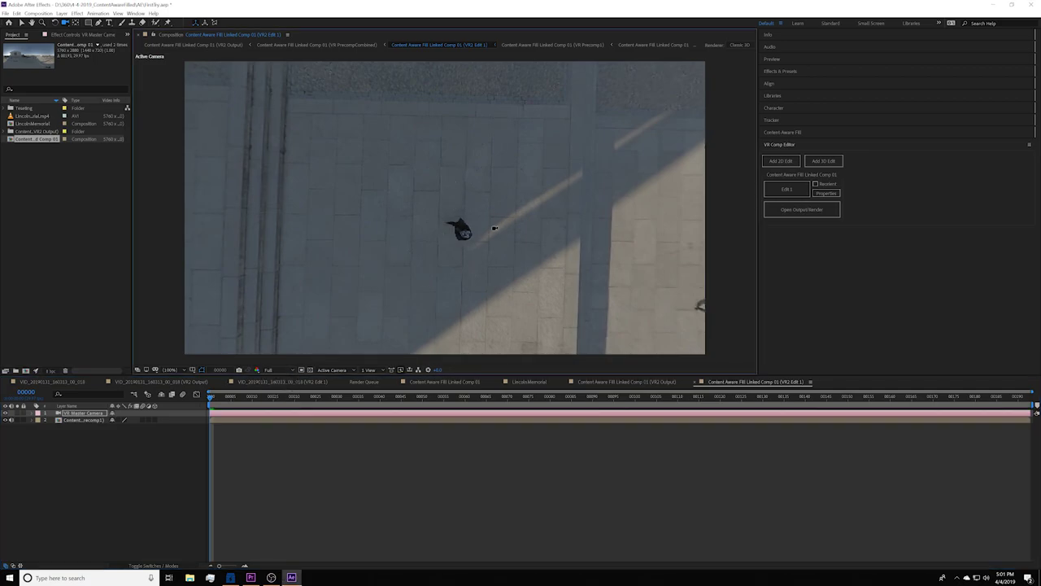
pyautogui.click(98, 22)
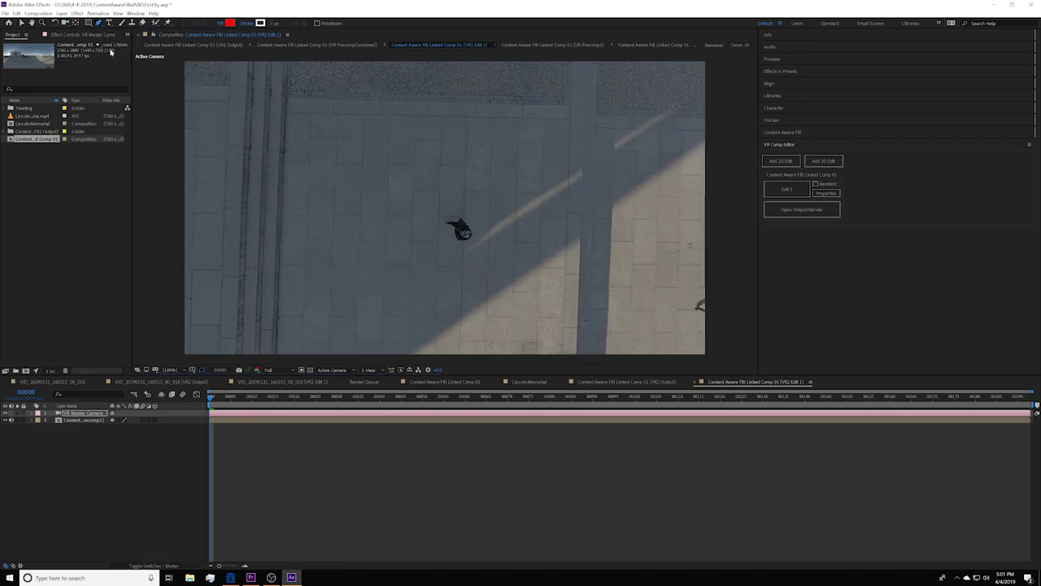
pyautogui.click(77, 419)
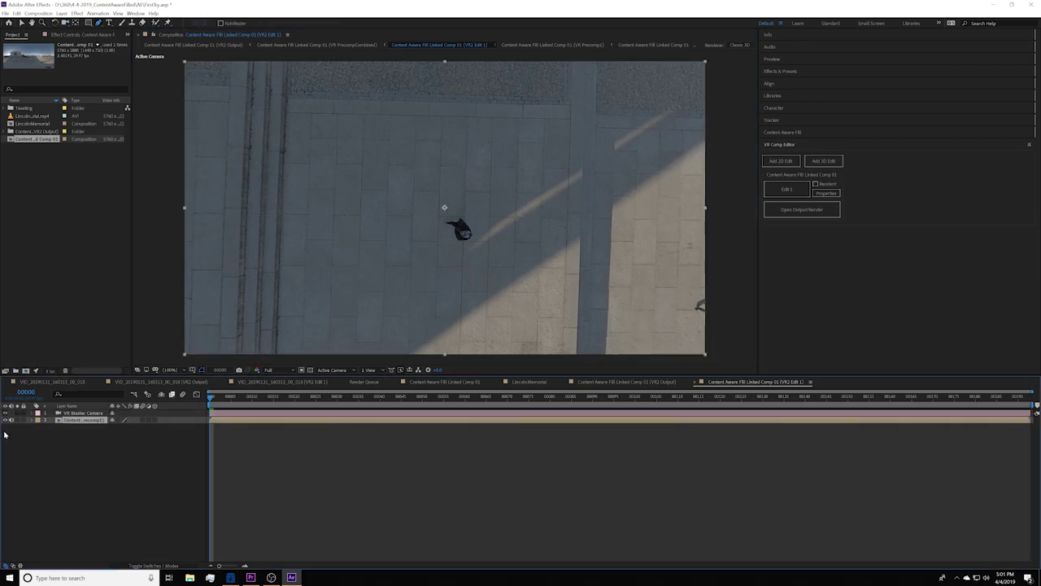
pyautogui.click(442, 218)
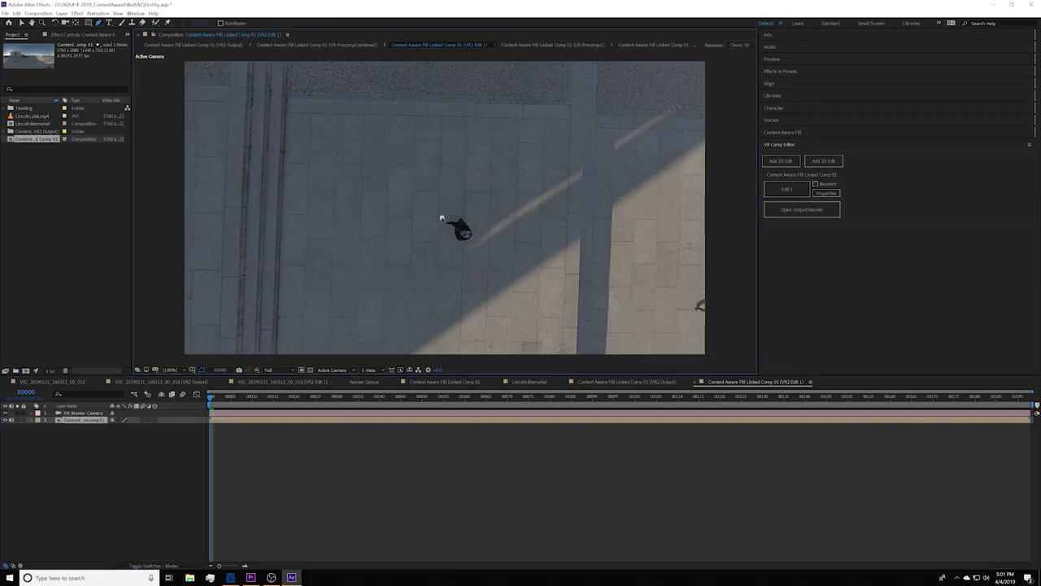
pyautogui.click(469, 212)
pyautogui.click(479, 220)
pyautogui.click(480, 234)
pyautogui.click(475, 242)
pyautogui.click(465, 248)
pyautogui.click(453, 244)
pyautogui.click(448, 235)
pyautogui.click(442, 218)
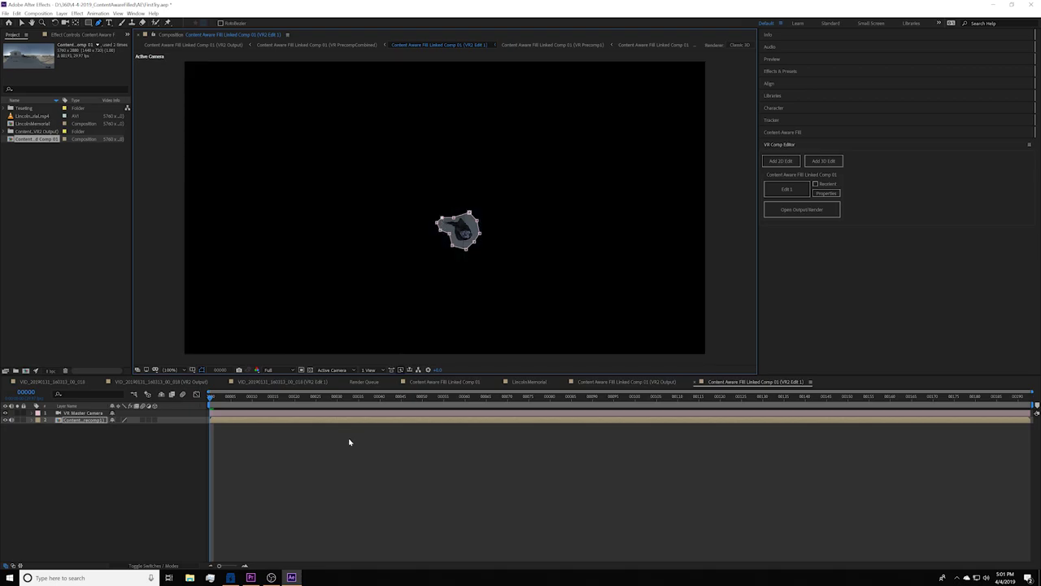
# Set Mask 1's mode to None
pyautogui.click(34, 420)
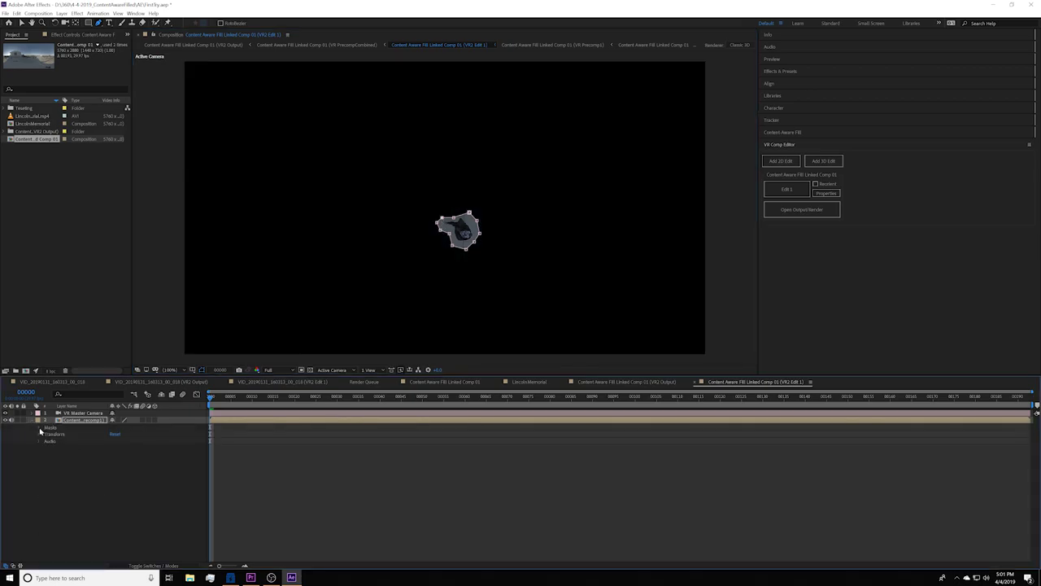
pyautogui.click(39, 428)
pyautogui.click(125, 433)
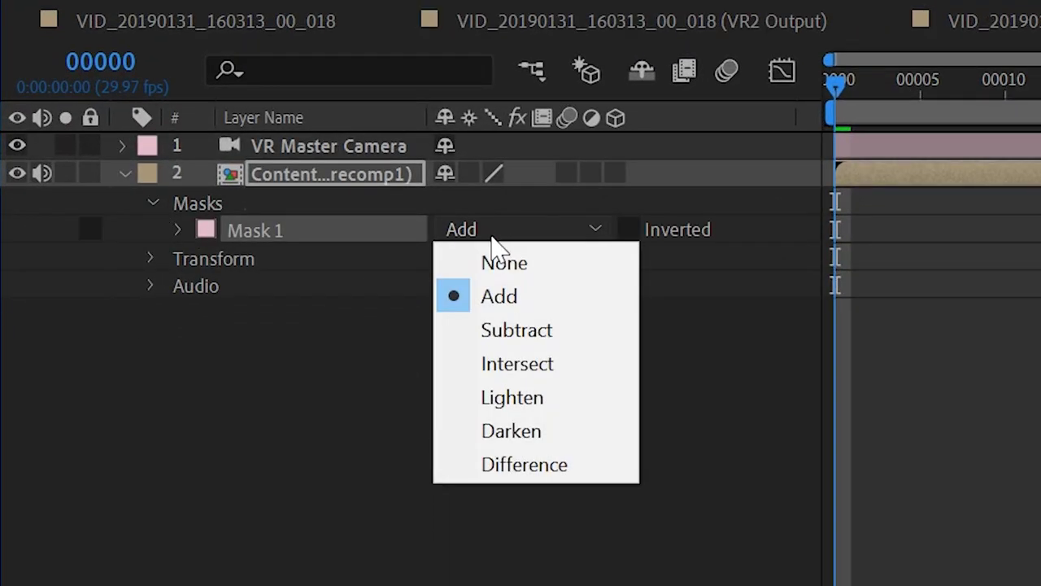
pyautogui.click(502, 264)
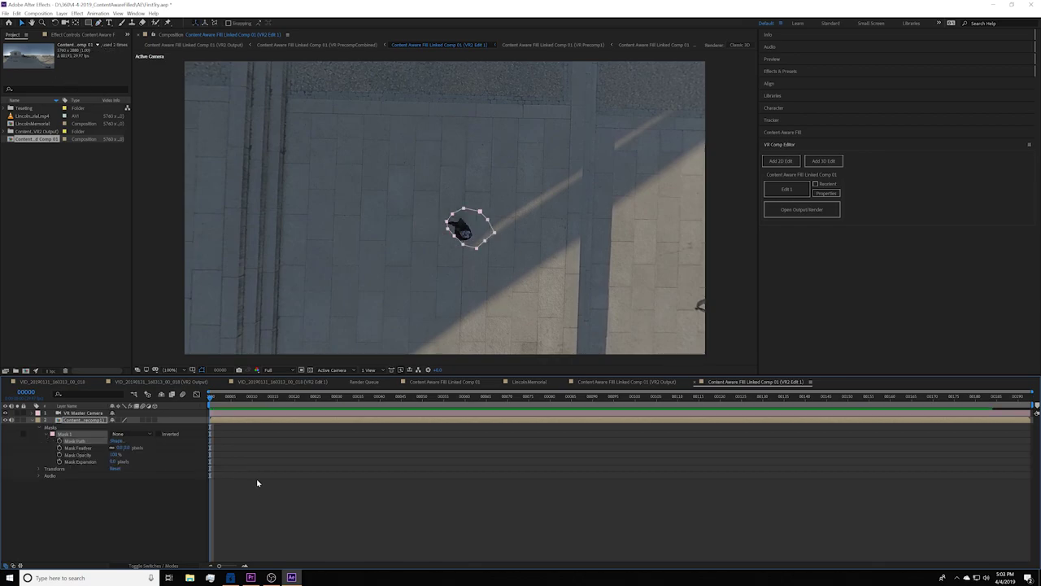
# Enable Mask Path keyframing and reshape Mask 1 to stay on the rover in early frames
pyautogui.click(46, 434)
pyautogui.click(46, 435)
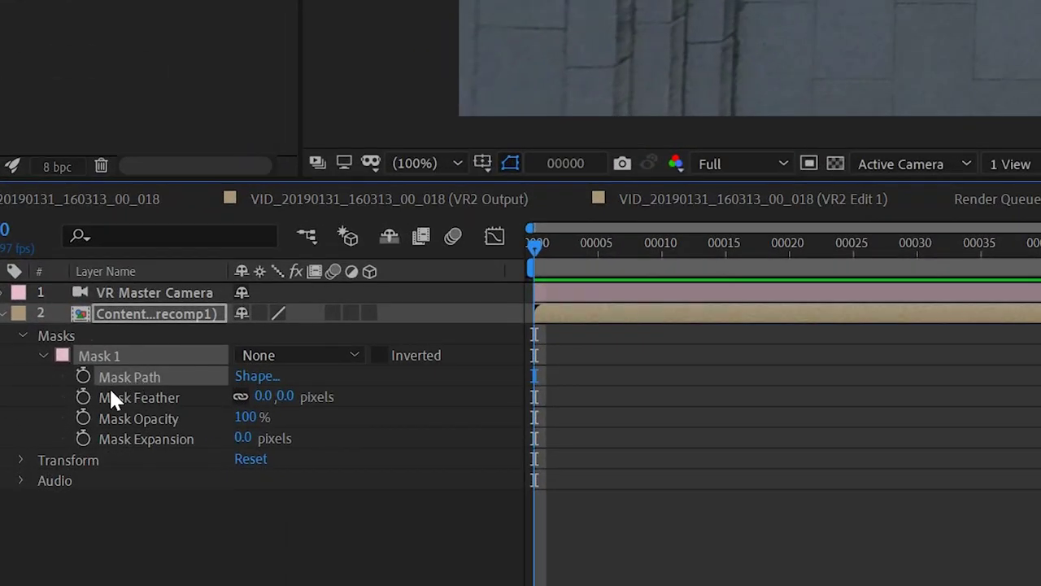
pyautogui.click(82, 377)
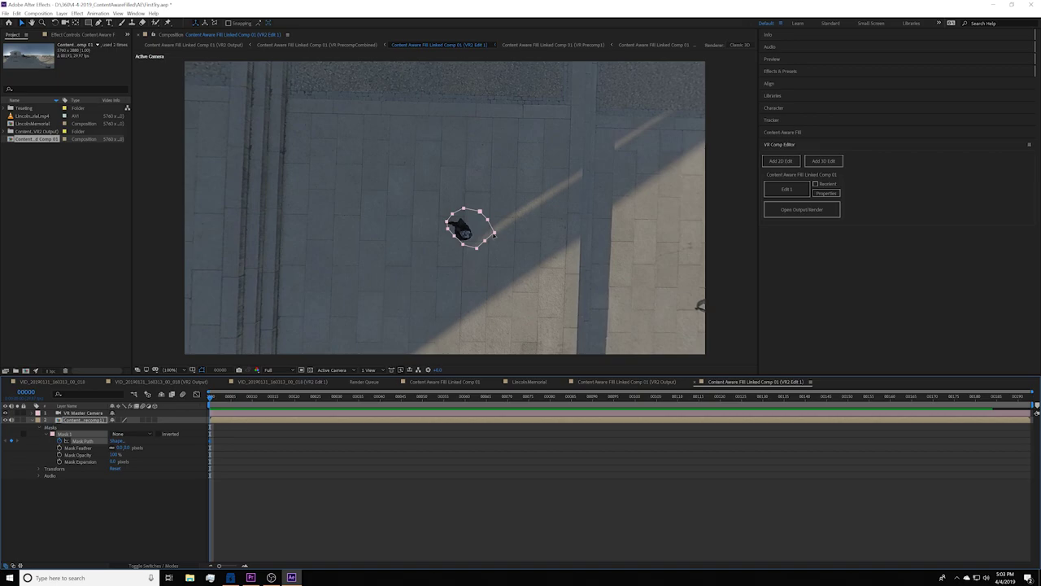
pyautogui.moveTo(493, 234); pyautogui.dragTo(486, 239)
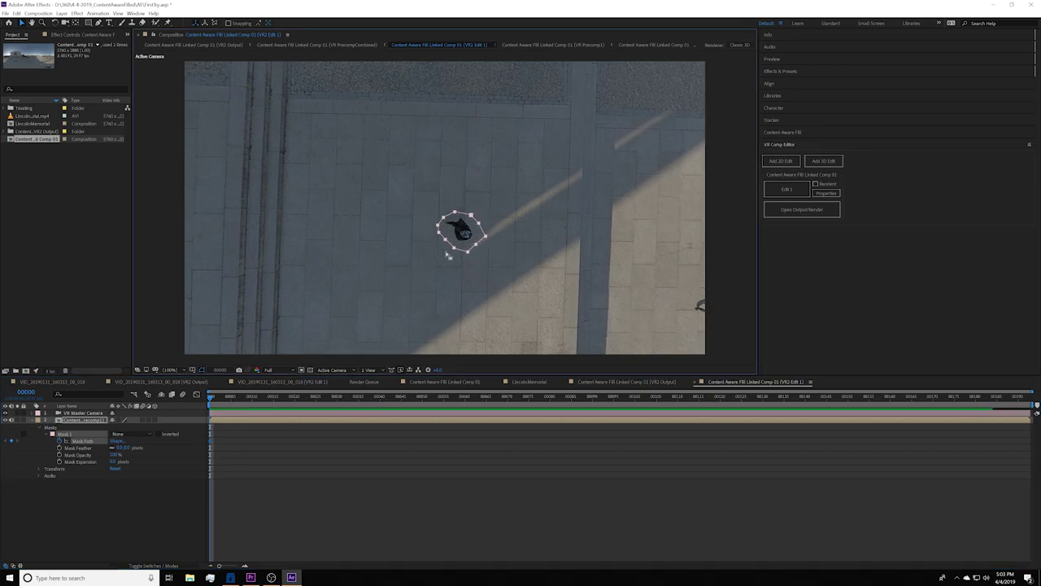
pyautogui.press('space')
pyautogui.press('space')
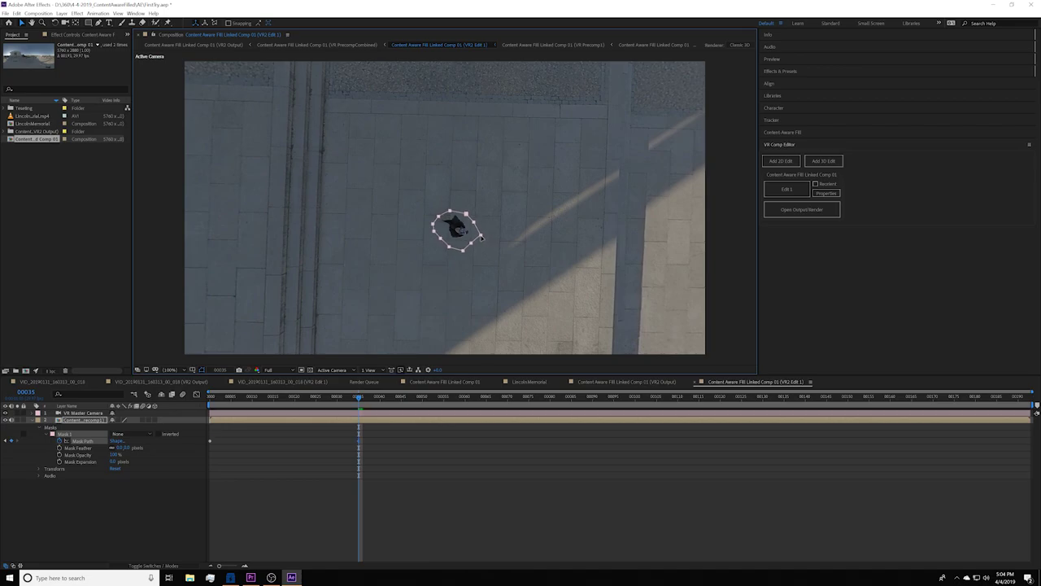
pyautogui.press('space')
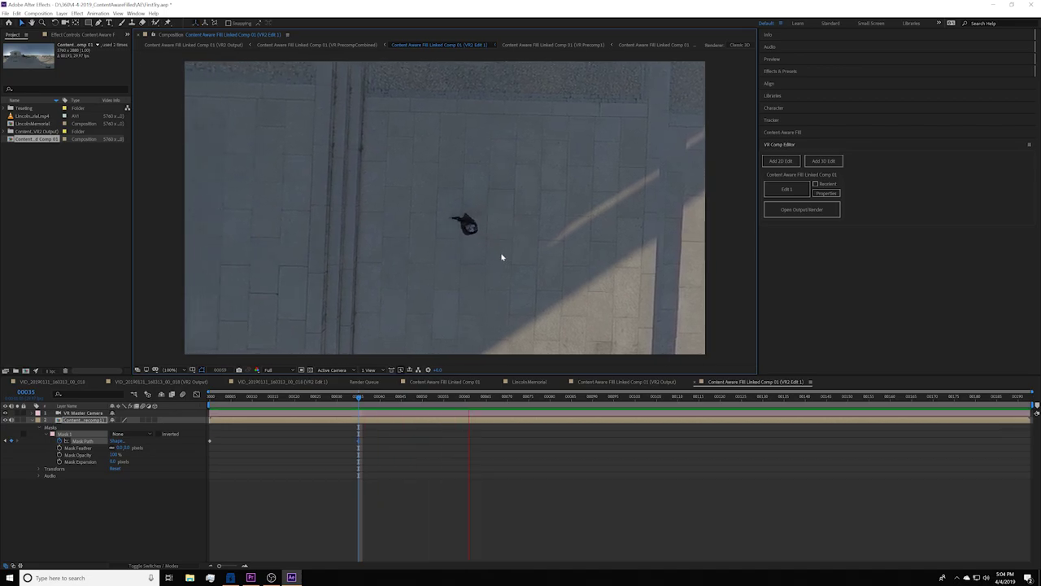
pyautogui.press('space')
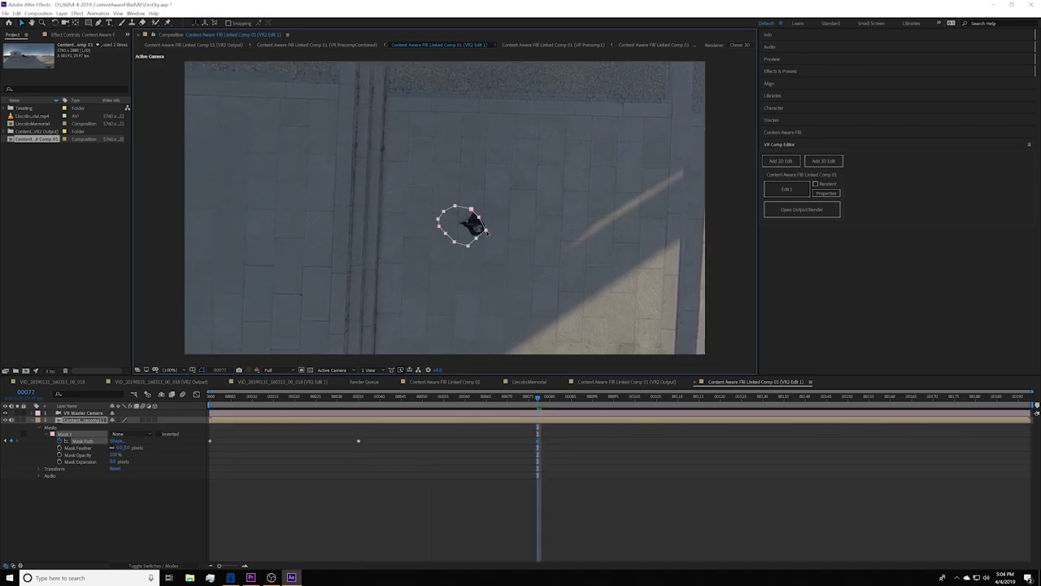
pyautogui.moveTo(479, 231); pyautogui.dragTo(499, 231)
# Keep correcting the mask at later frames and preview its tracking across the shot
pyautogui.press('space')
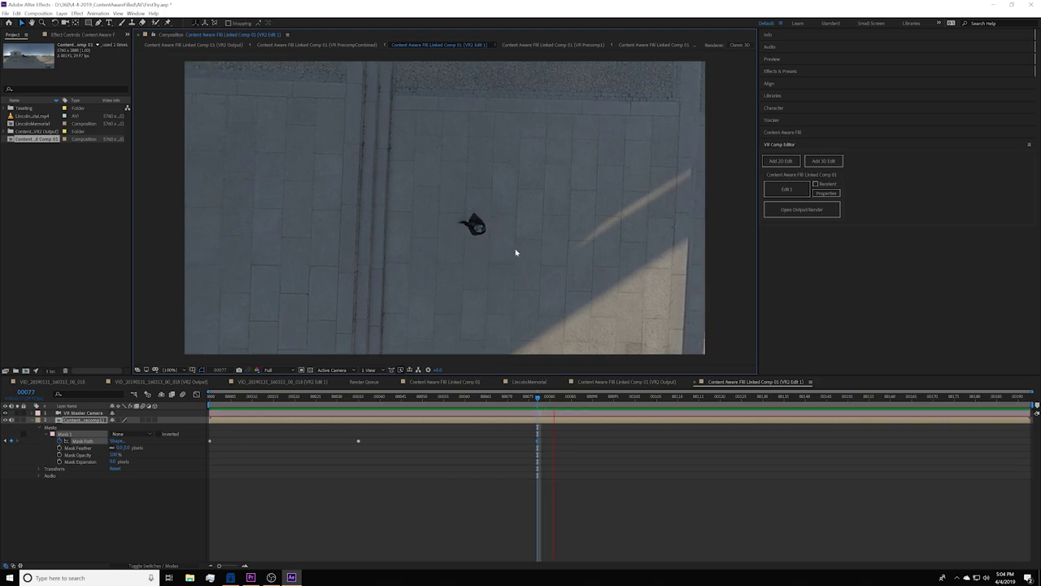
pyautogui.press('space')
pyautogui.press('space')
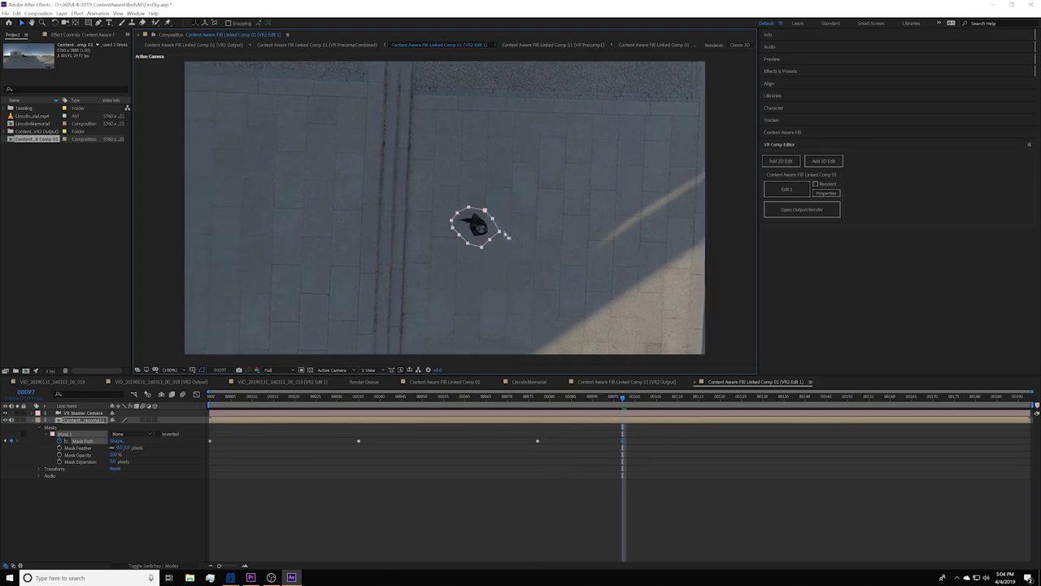
pyautogui.press('space')
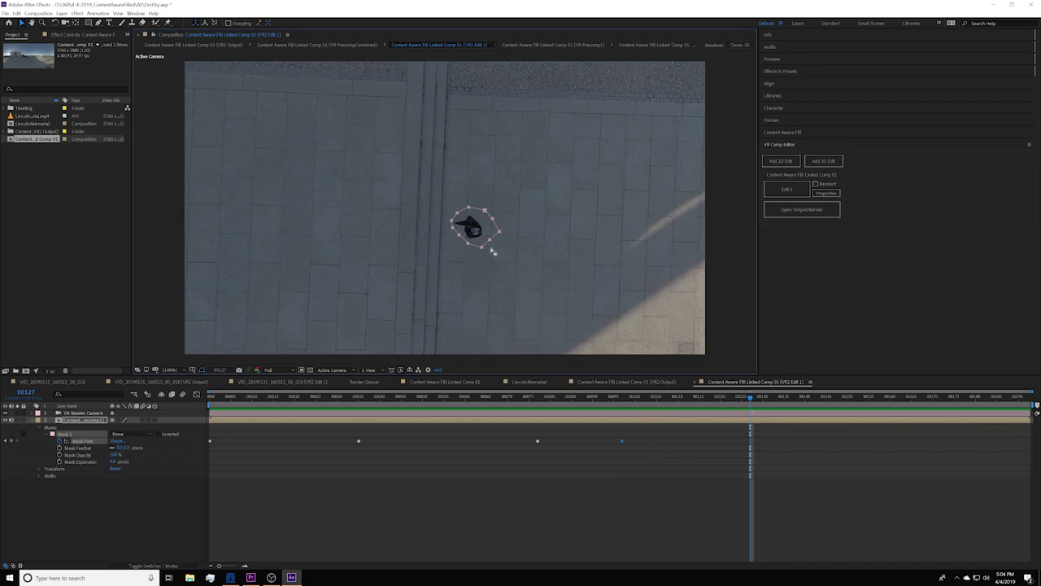
pyautogui.moveTo(499, 234); pyautogui.dragTo(494, 236)
pyautogui.press('space')
pyautogui.press('space')
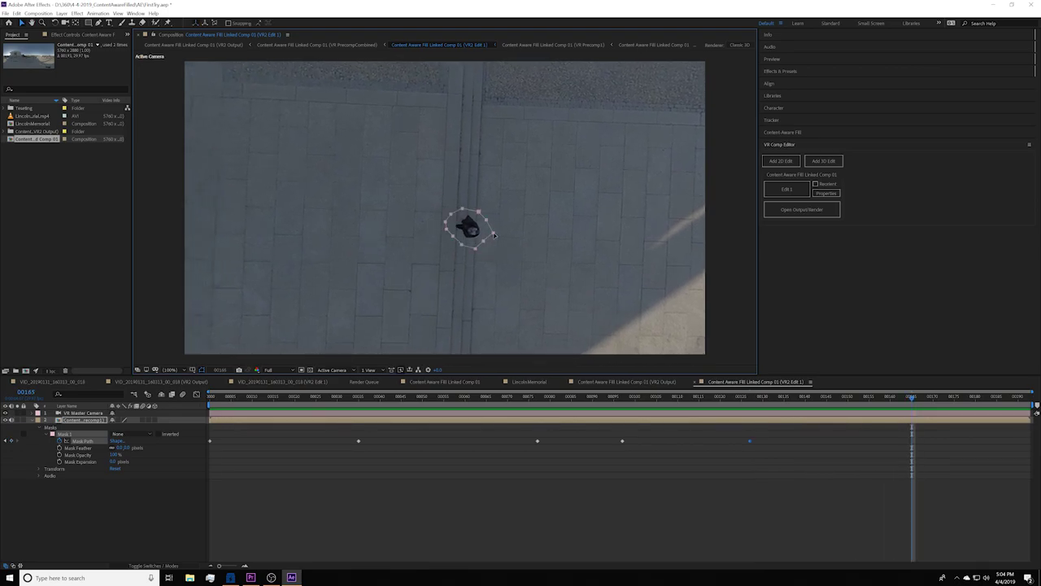
pyautogui.click(494, 235)
pyautogui.press('pagedown')
pyautogui.press('pagedown')
pyautogui.press('space')
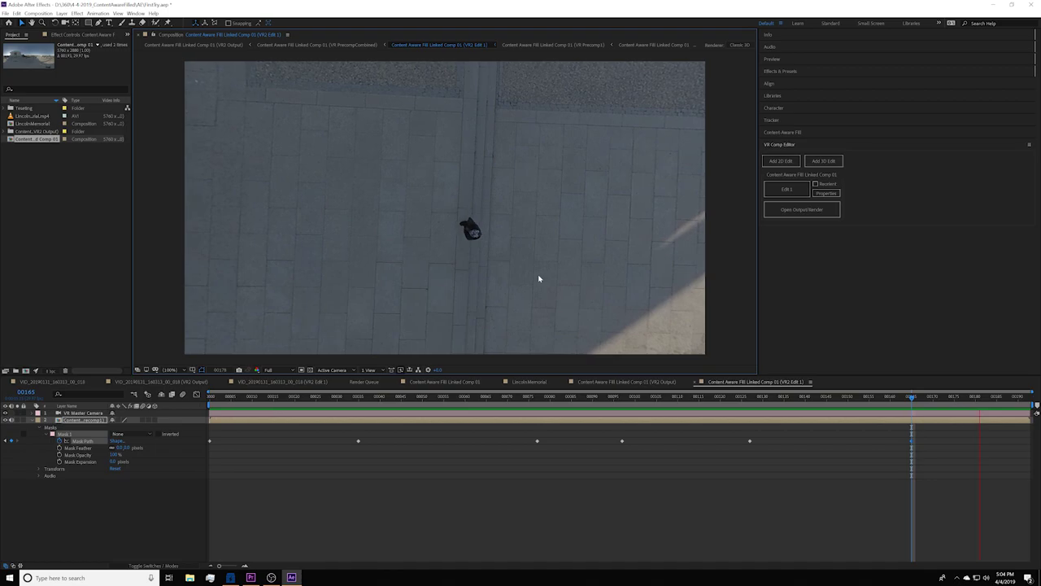
pyautogui.press('space')
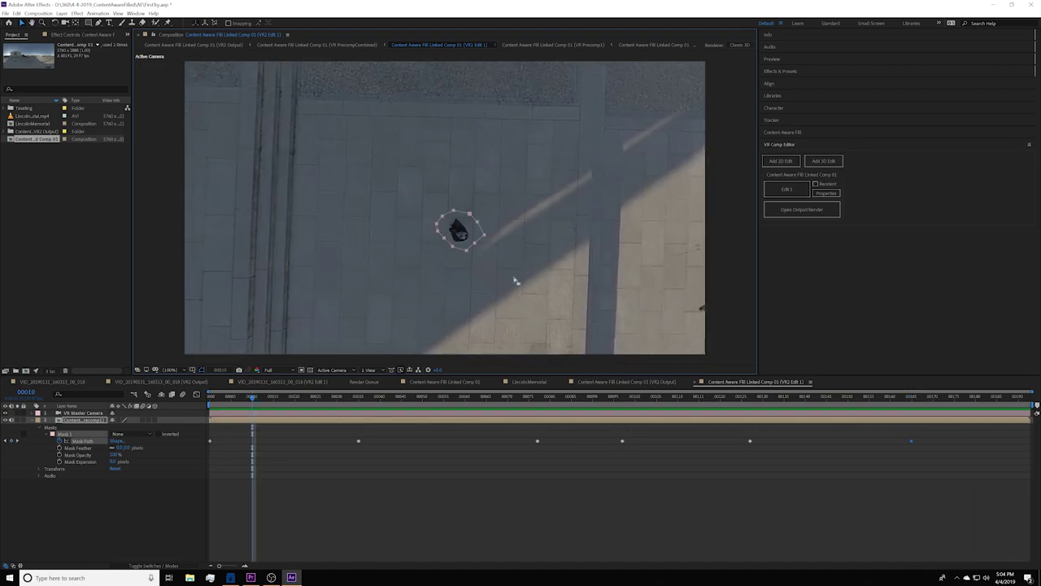
pyautogui.press('space')
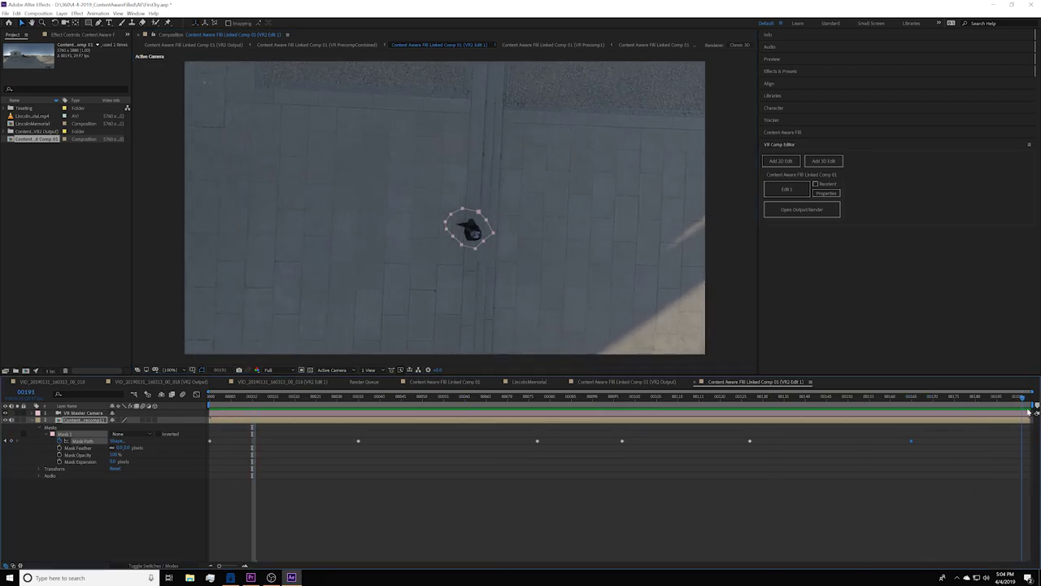
pyautogui.press('space')
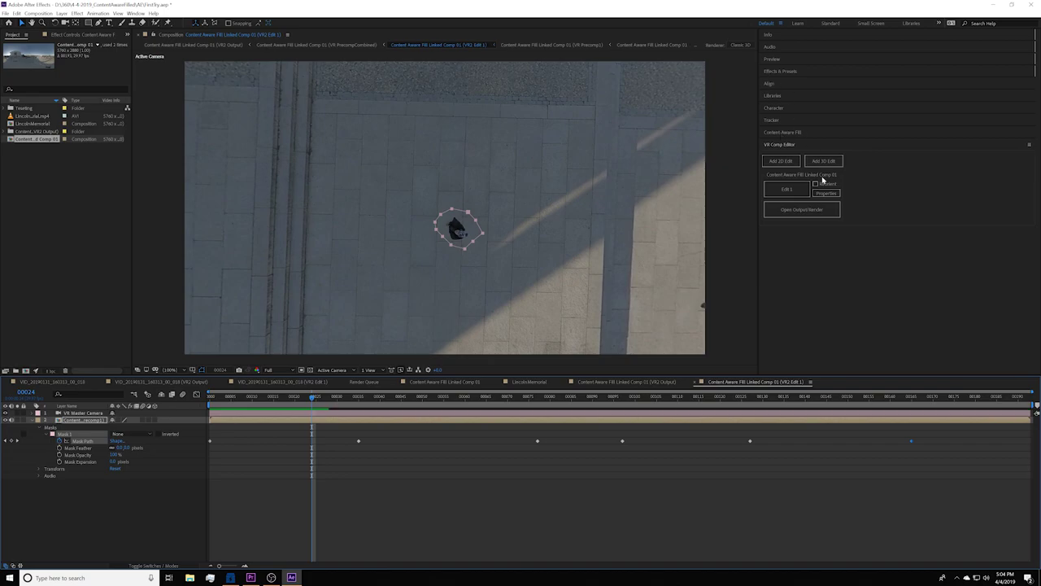
pyautogui.click(780, 71)
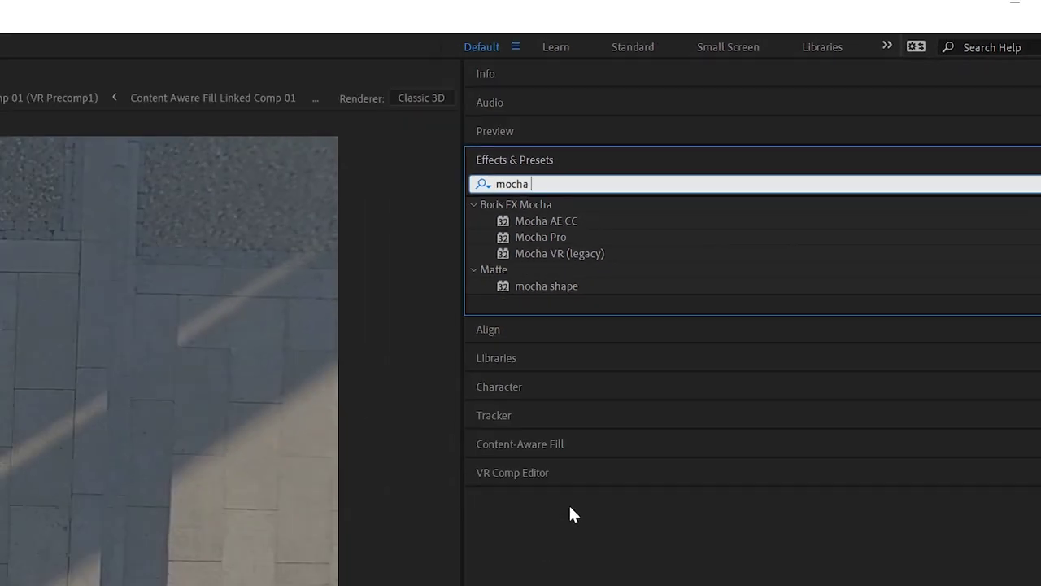
# Show the Content-Aware Fill panel and return to frame 00000
pyautogui.click(193, 585)
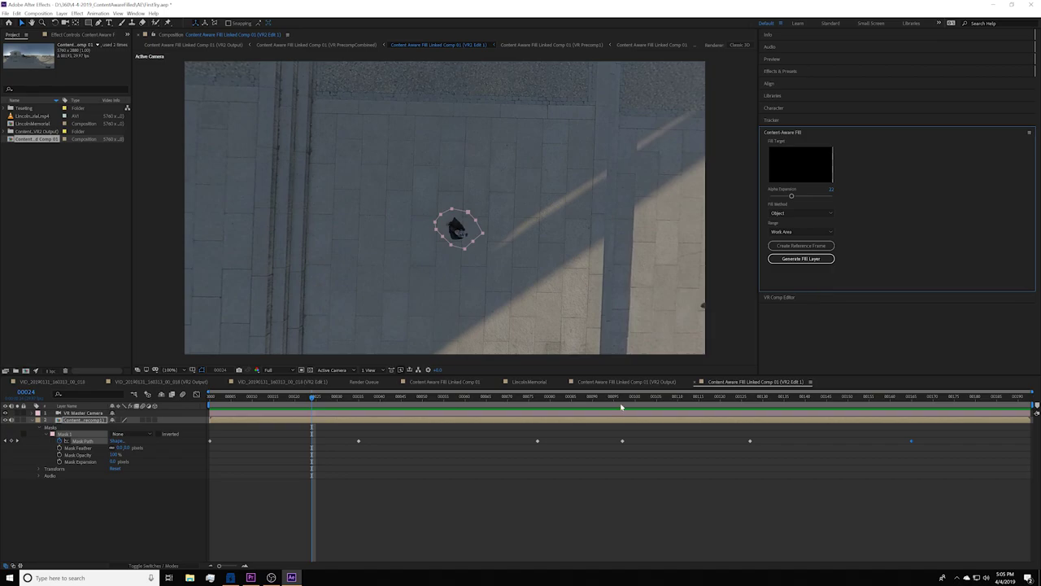
pyautogui.moveTo(313, 400); pyautogui.dragTo(210, 398)
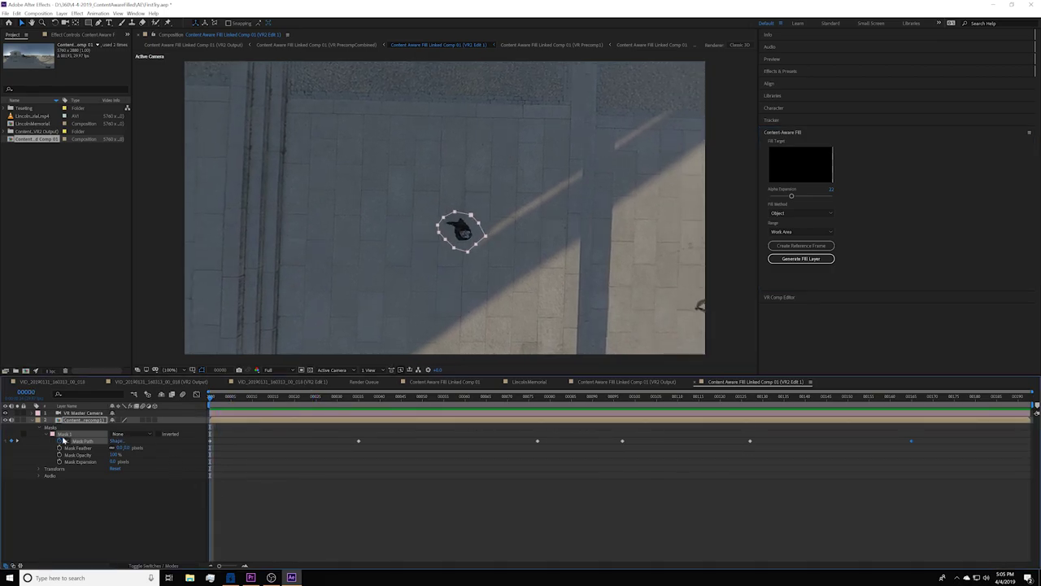
# Switch Mask 1's mode to Subtract to cut the rover out of the footage
pyautogui.click(122, 434)
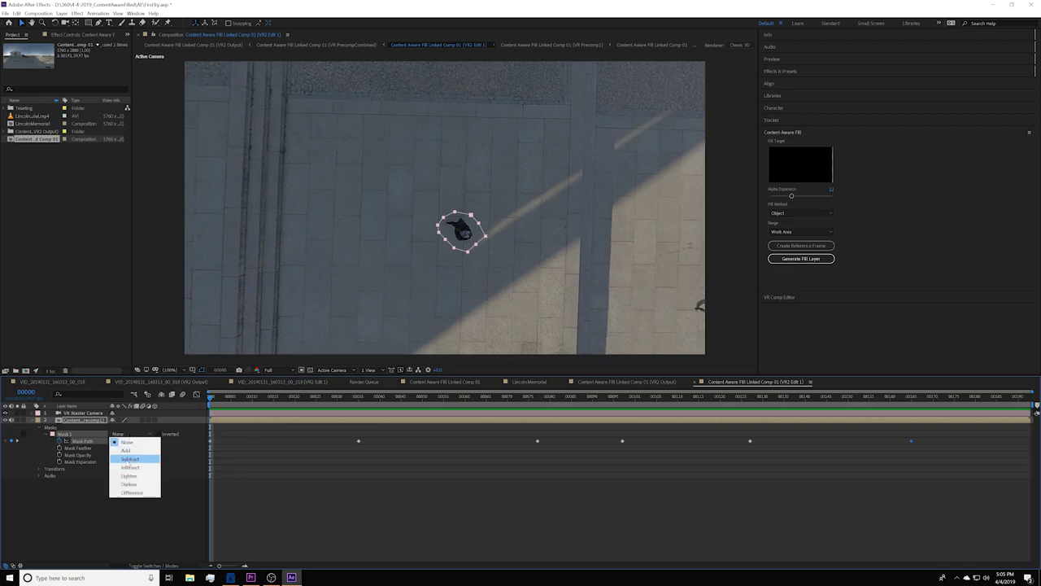
pyautogui.click(130, 458)
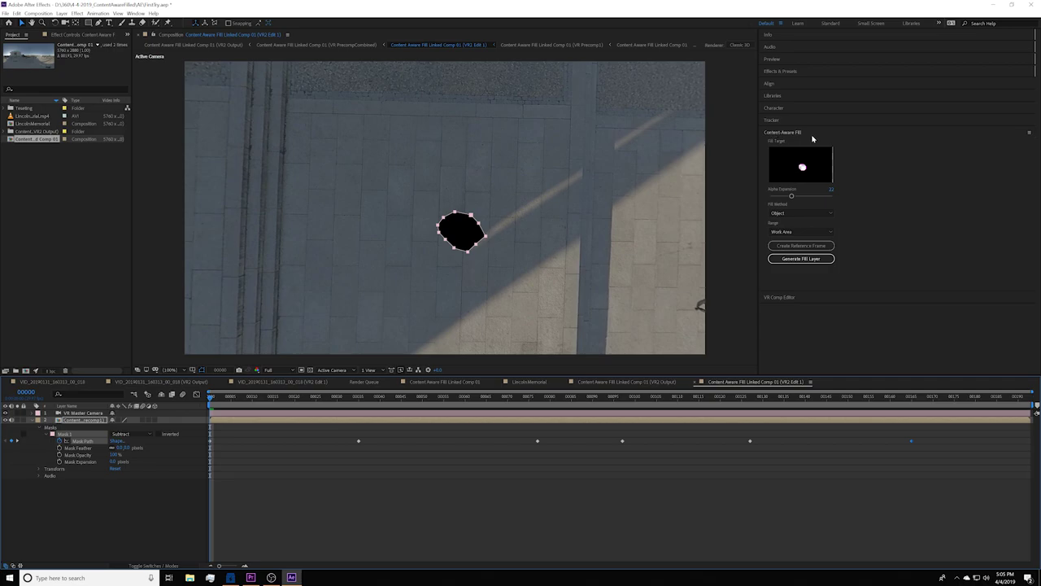
pyautogui.click(135, 14)
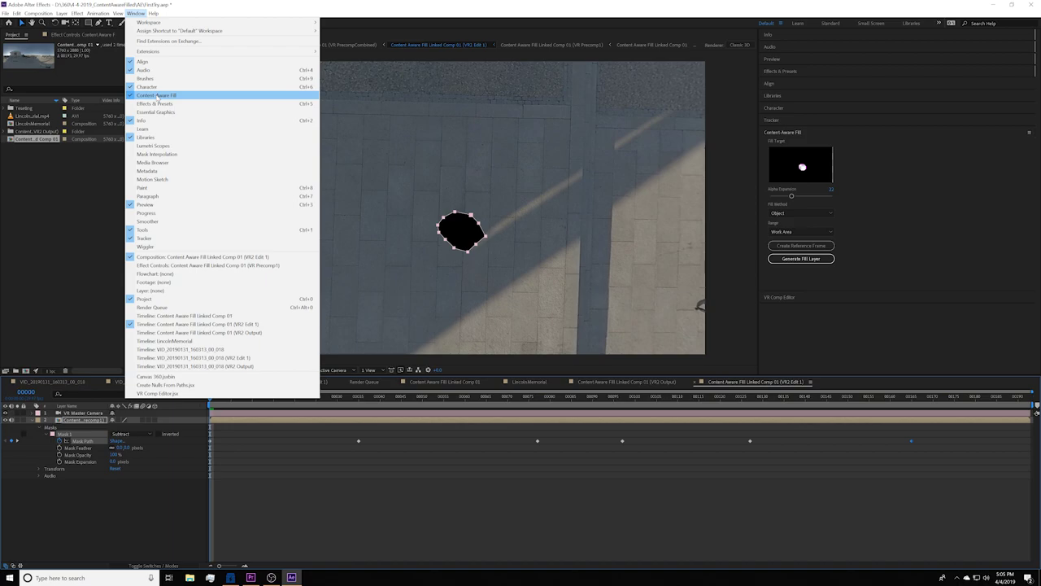
# Set Alpha Expansion to 15 and feather the rover mask to 21 pixels
pyautogui.click(157, 96)
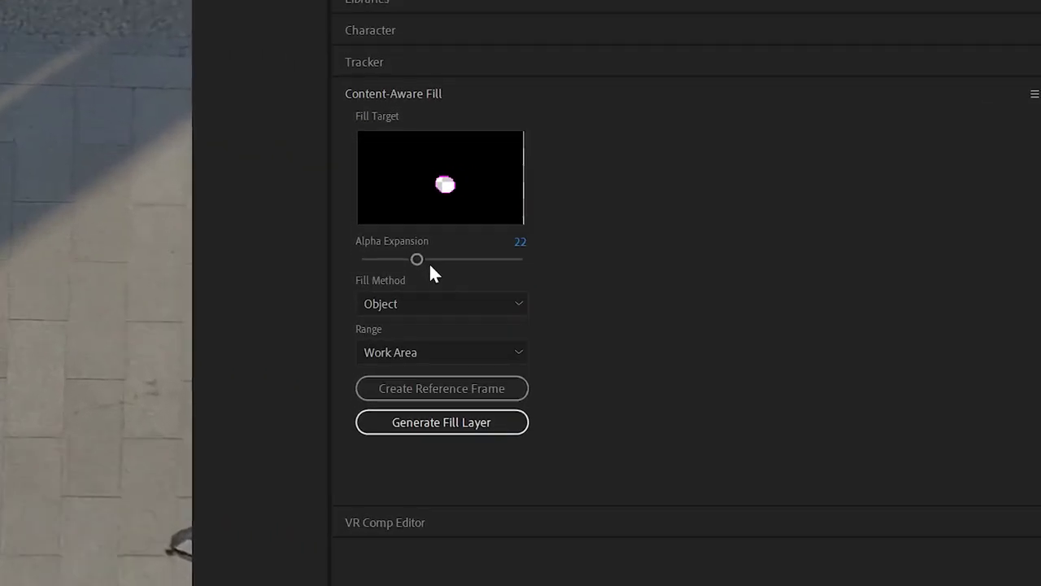
pyautogui.moveTo(792, 196); pyautogui.dragTo(783, 198)
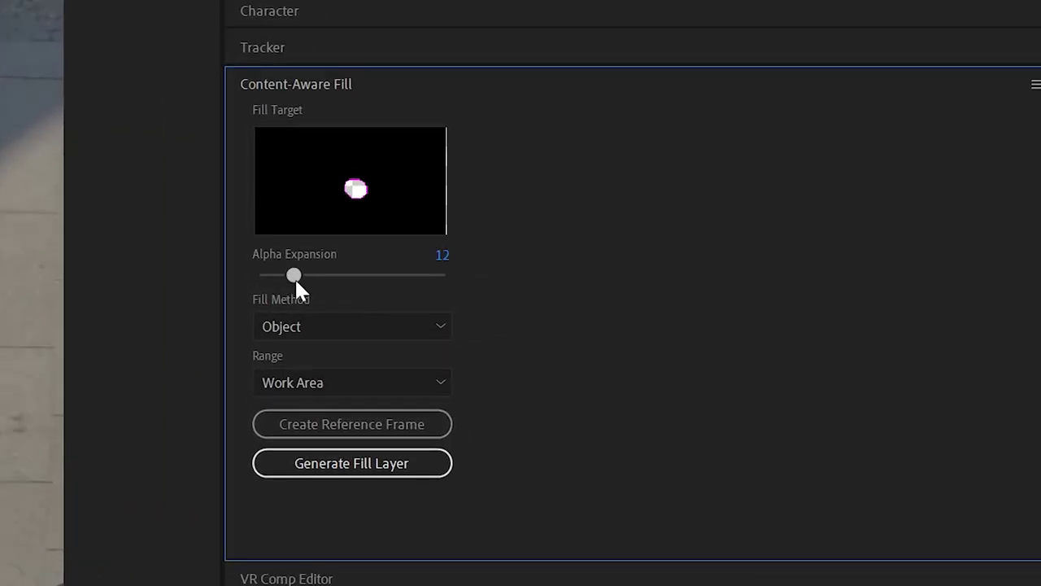
pyautogui.moveTo(295, 277); pyautogui.dragTo(312, 287)
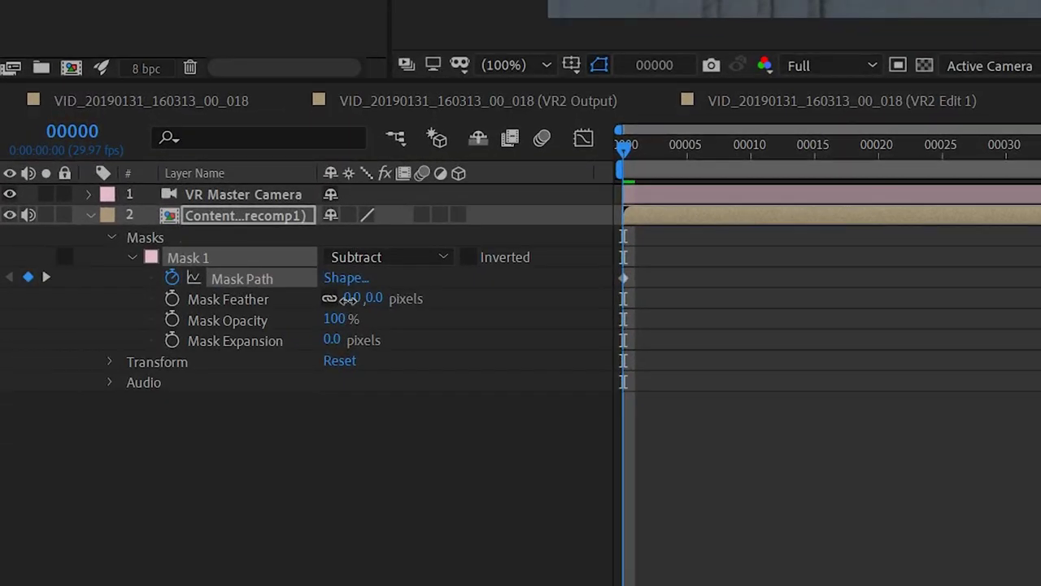
pyautogui.moveTo(117, 448); pyautogui.dragTo(123, 448)
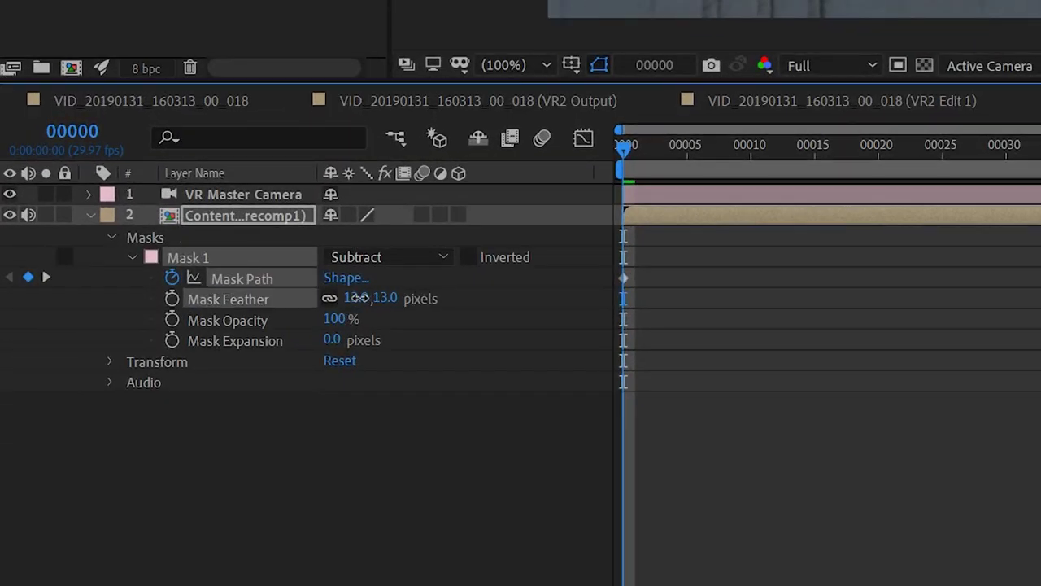
pyautogui.moveTo(359, 298); pyautogui.dragTo(367, 295)
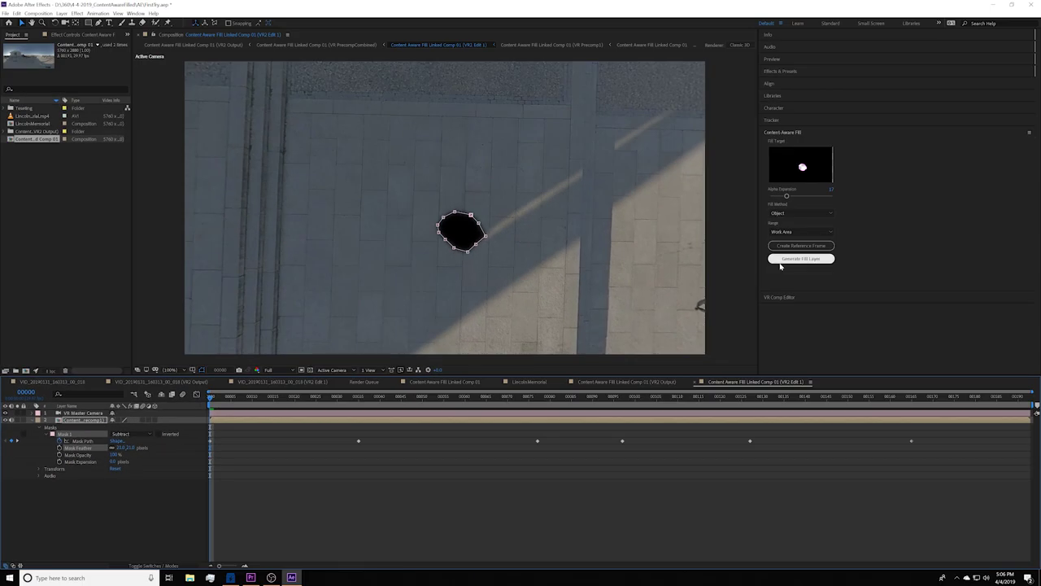
# Keep the fill method on Object and generate the Content-Aware Fill layer
pyautogui.click(780, 261)
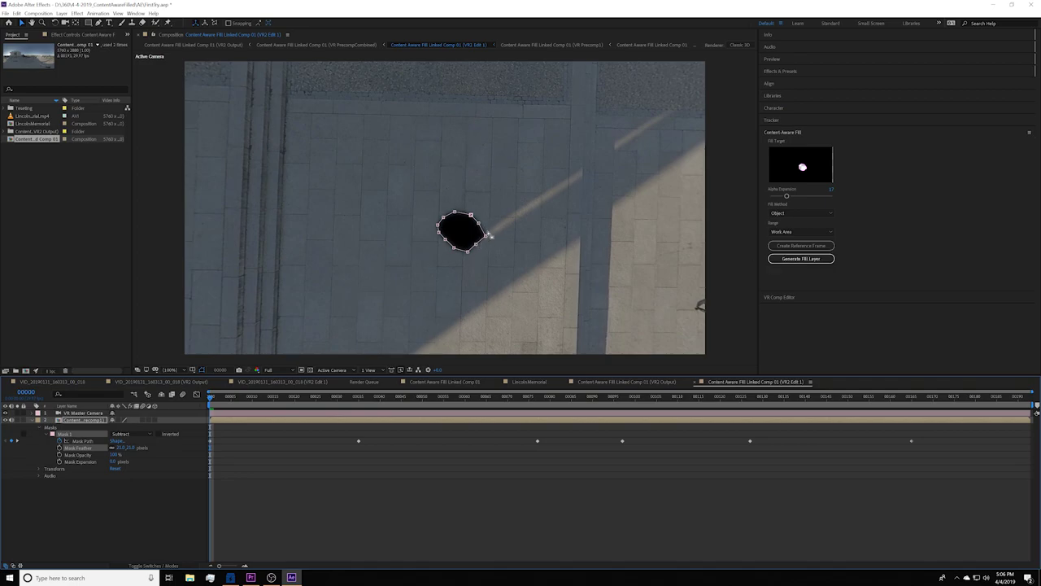
pyautogui.click(793, 212)
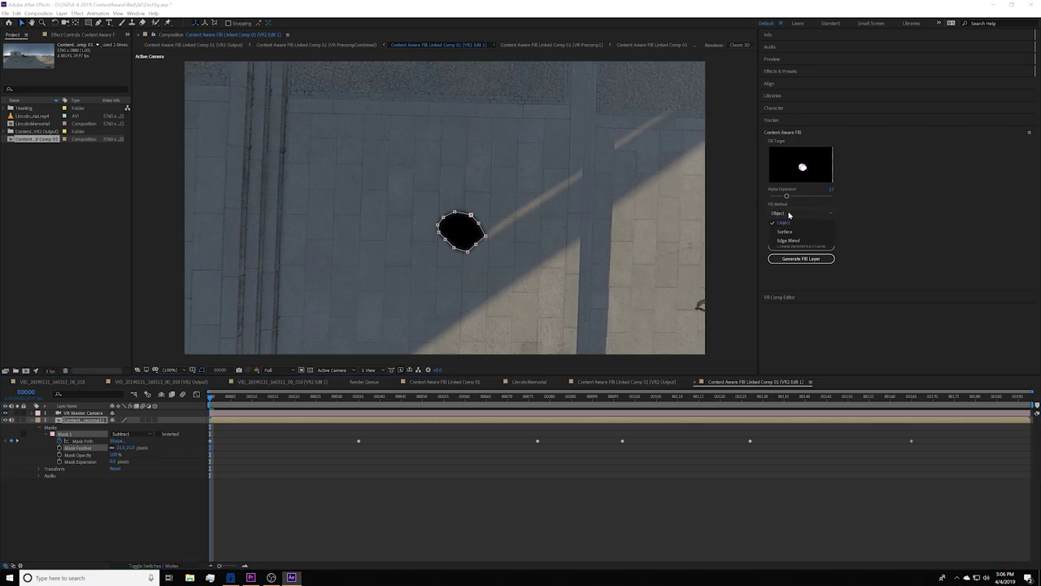
pyautogui.click(781, 213)
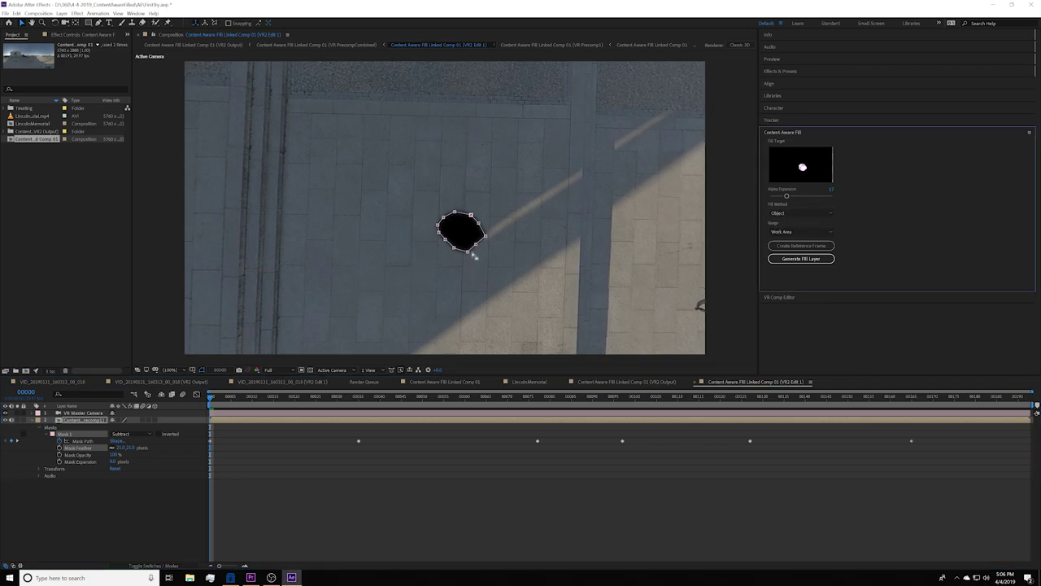
pyautogui.click(801, 215)
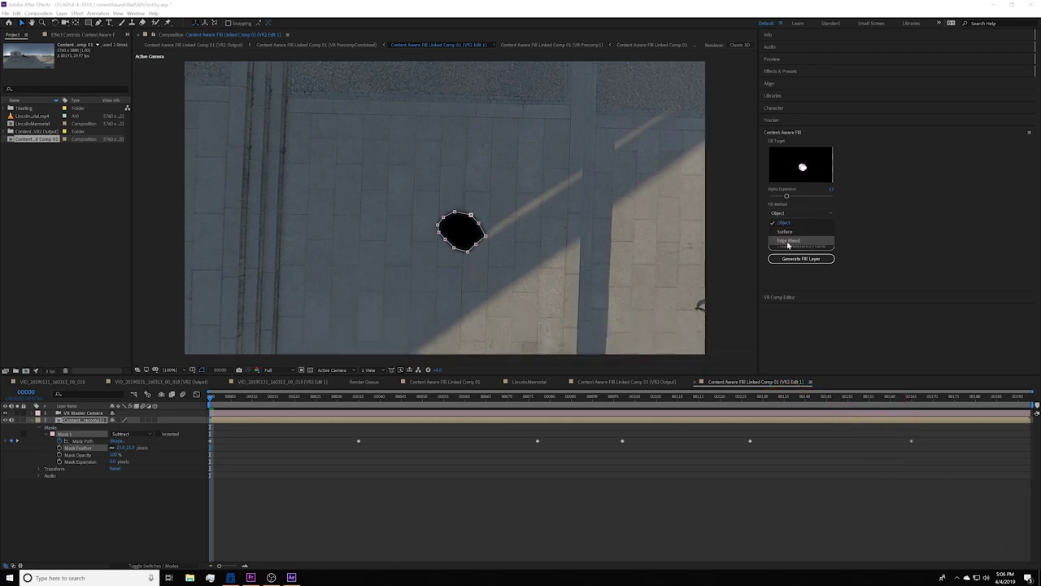
pyautogui.click(783, 220)
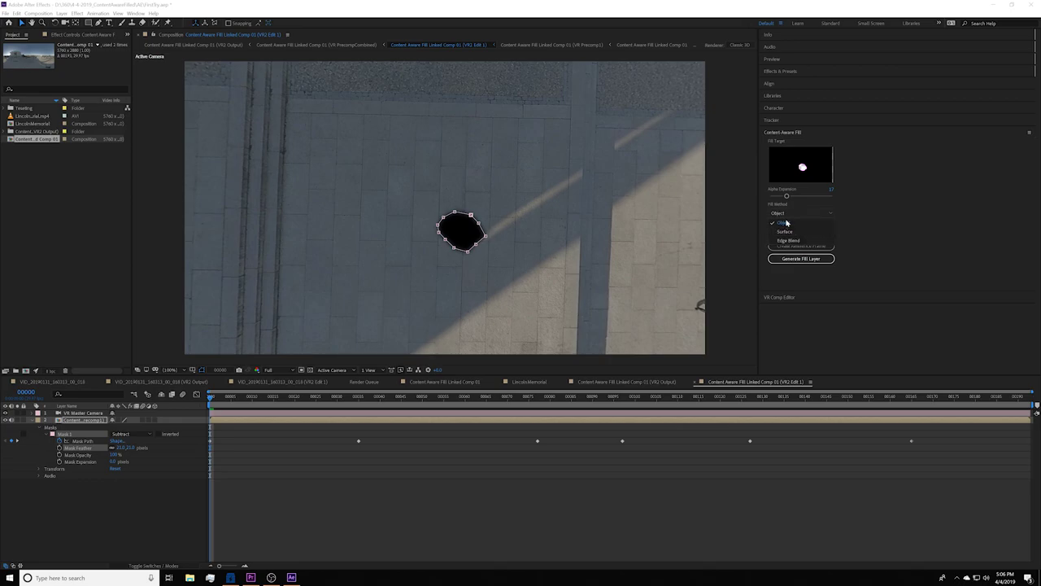
pyautogui.click(818, 245)
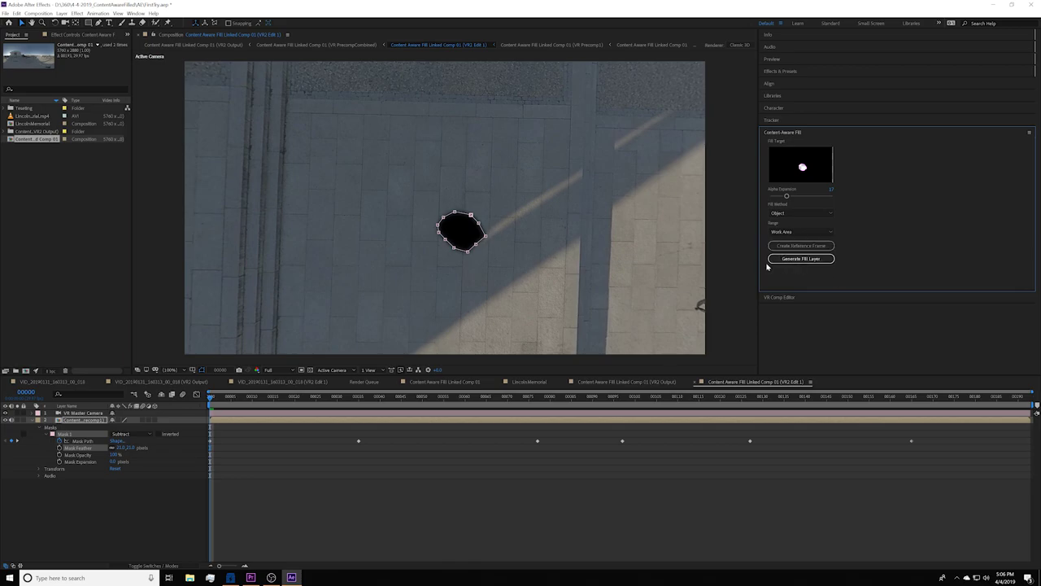
pyautogui.click(786, 259)
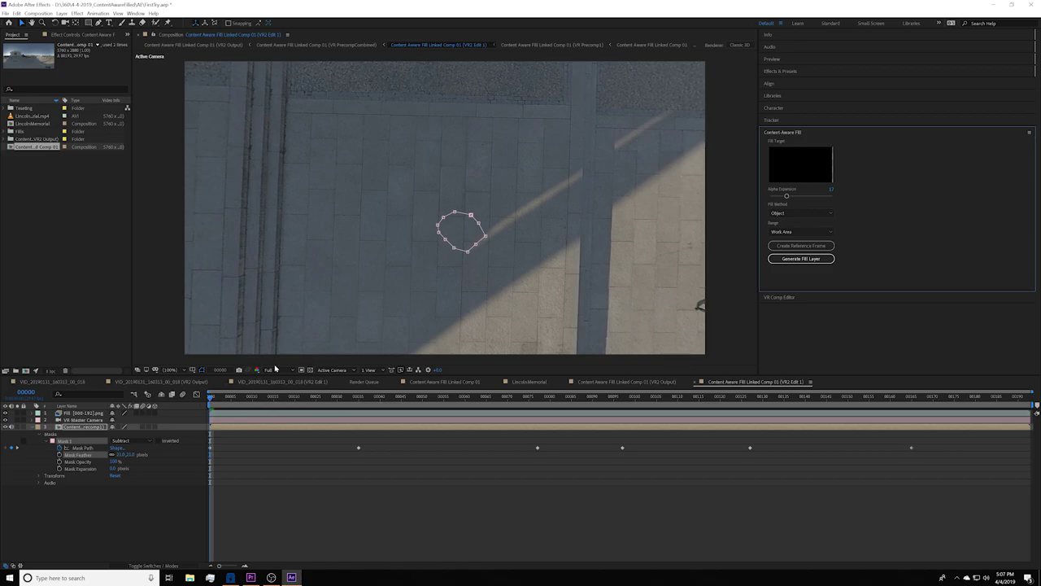
pyautogui.press('space')
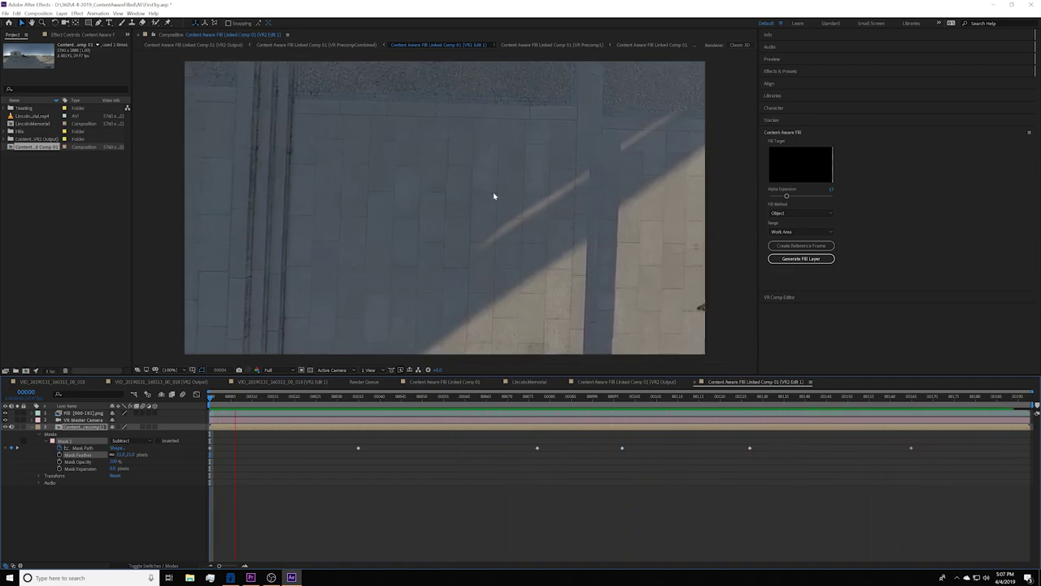
pyautogui.click(448, 397)
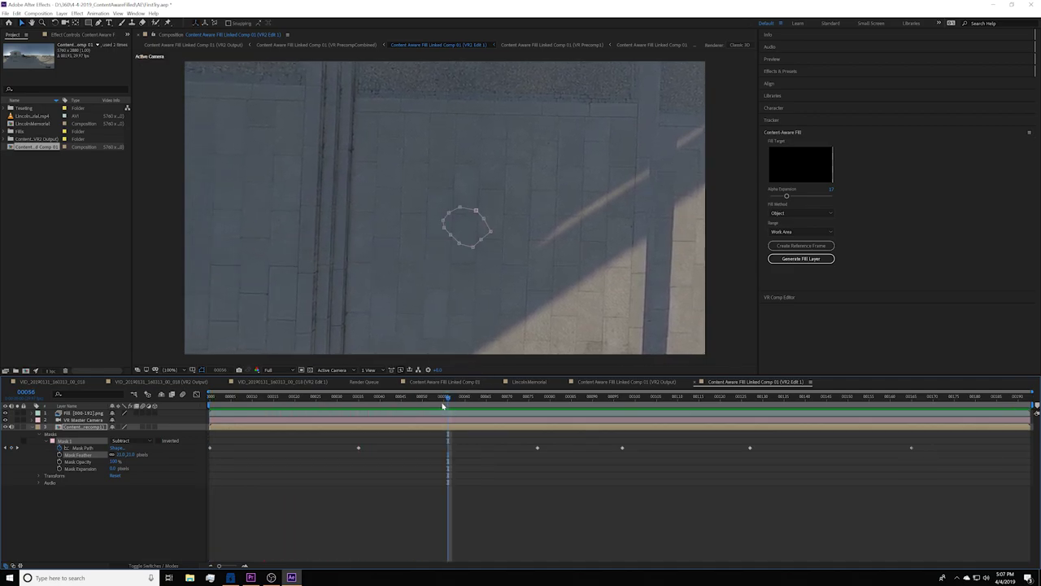
pyautogui.moveTo(457, 398); pyautogui.dragTo(149, 446)
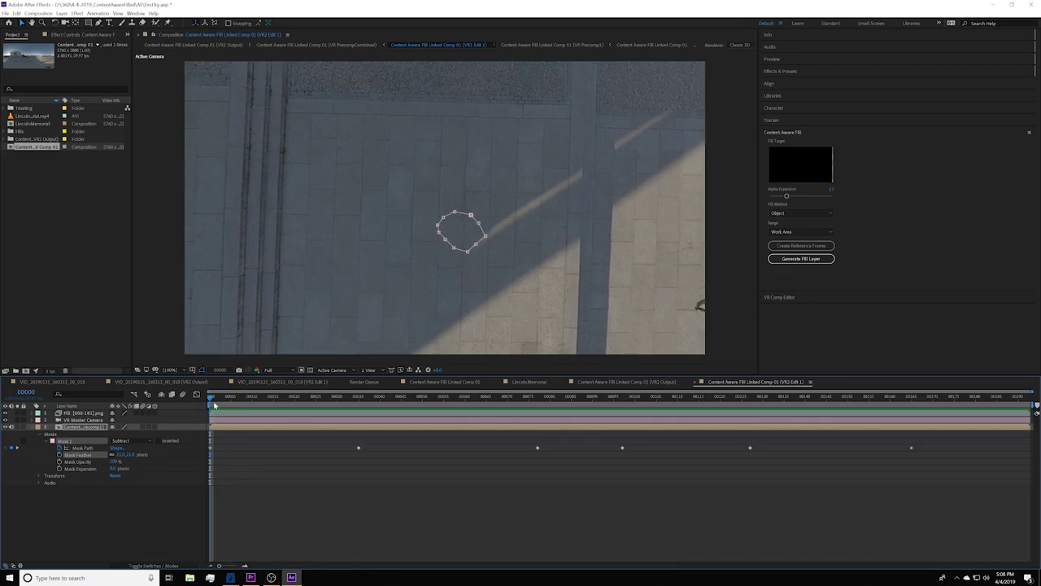
pyautogui.click(251, 578)
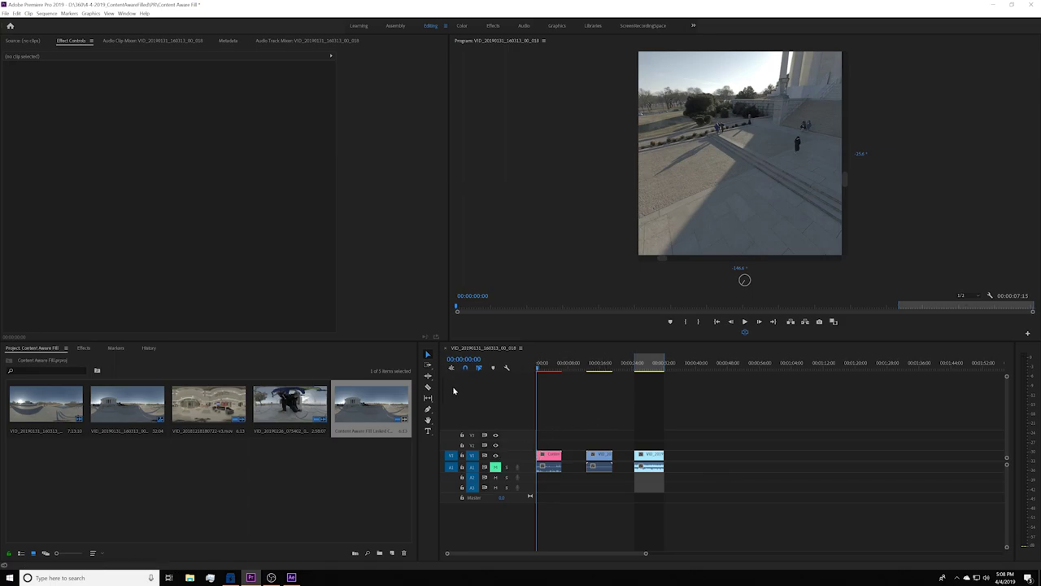
pyautogui.hotkey('alt', 'Tab')
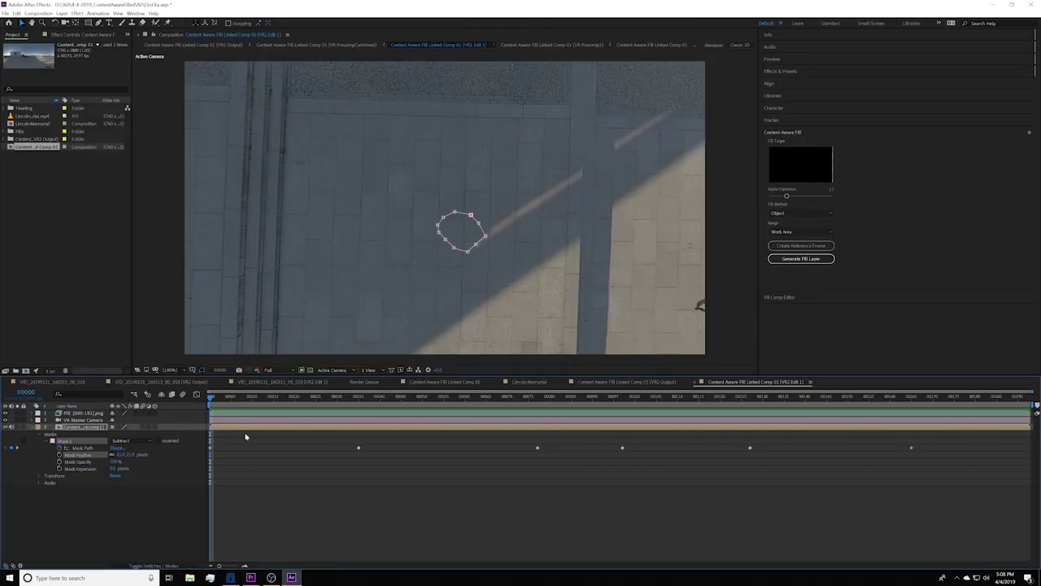
# Preview and scrub the filled footage from the first frame to check the rover fill
pyautogui.press('space')
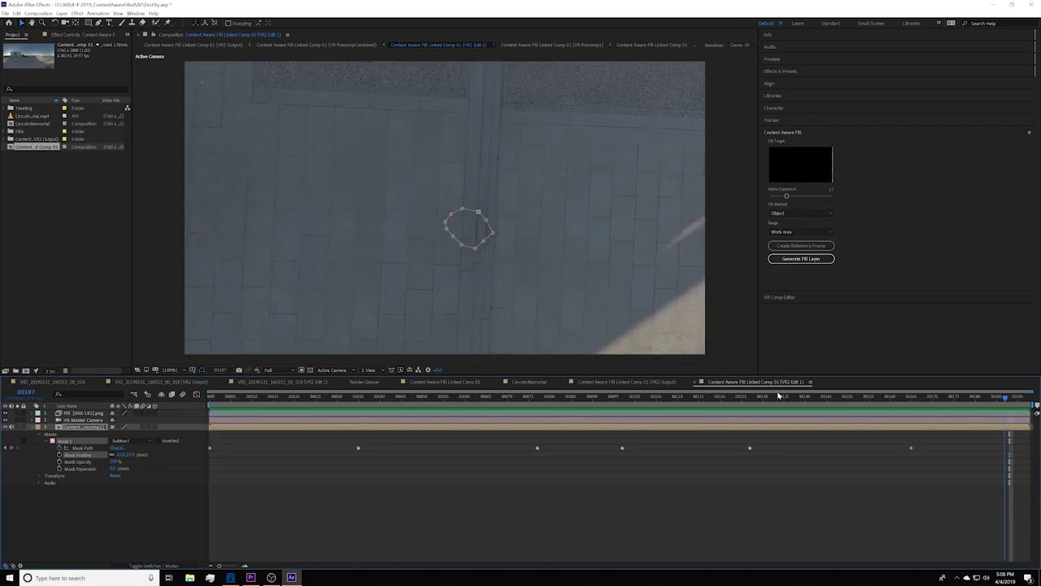
pyautogui.click(218, 400)
pyautogui.moveTo(224, 402); pyautogui.dragTo(235, 390)
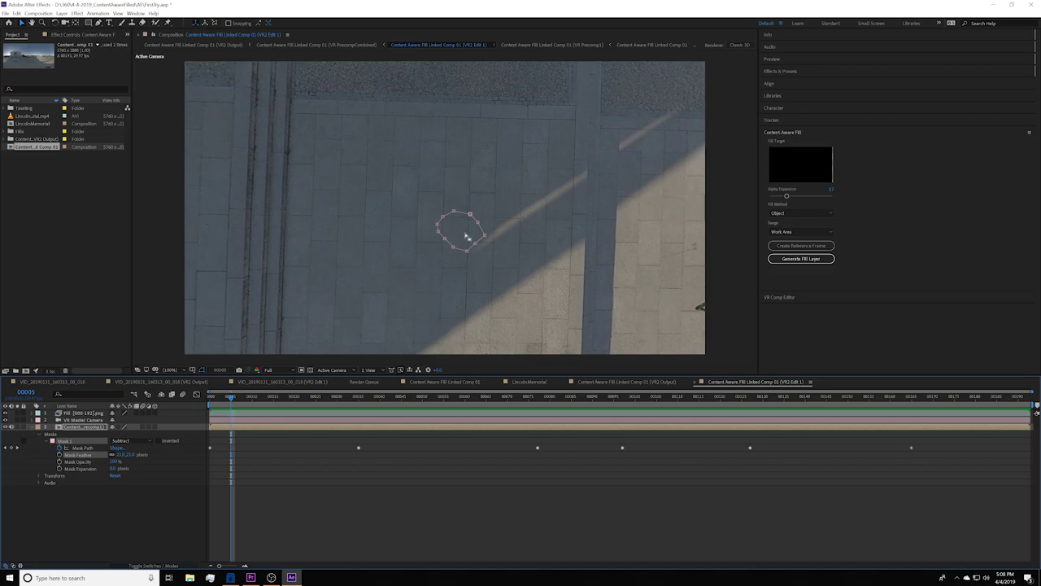
pyautogui.moveTo(231, 400); pyautogui.dragTo(211, 398)
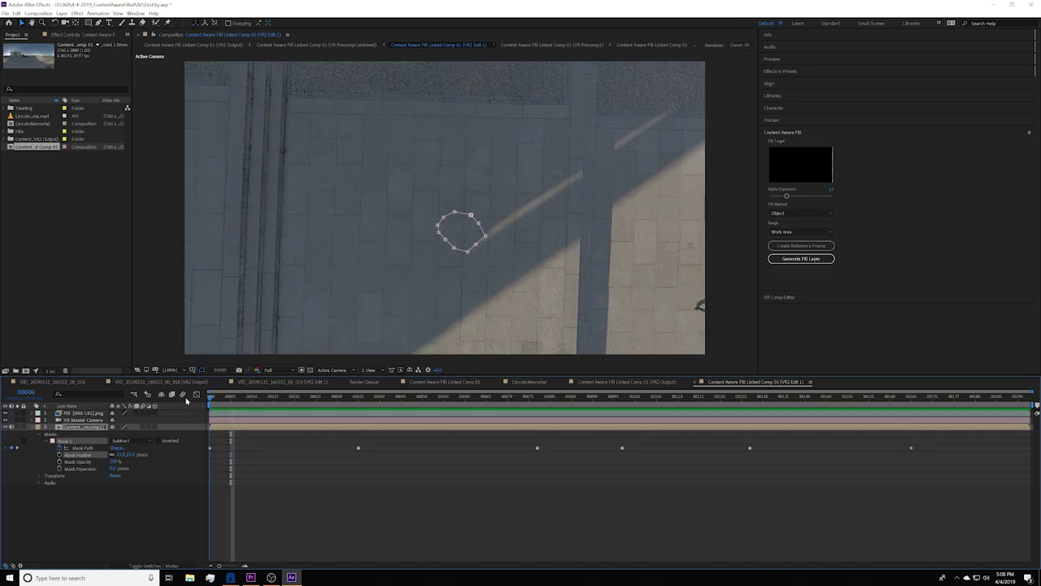
pyautogui.press('space')
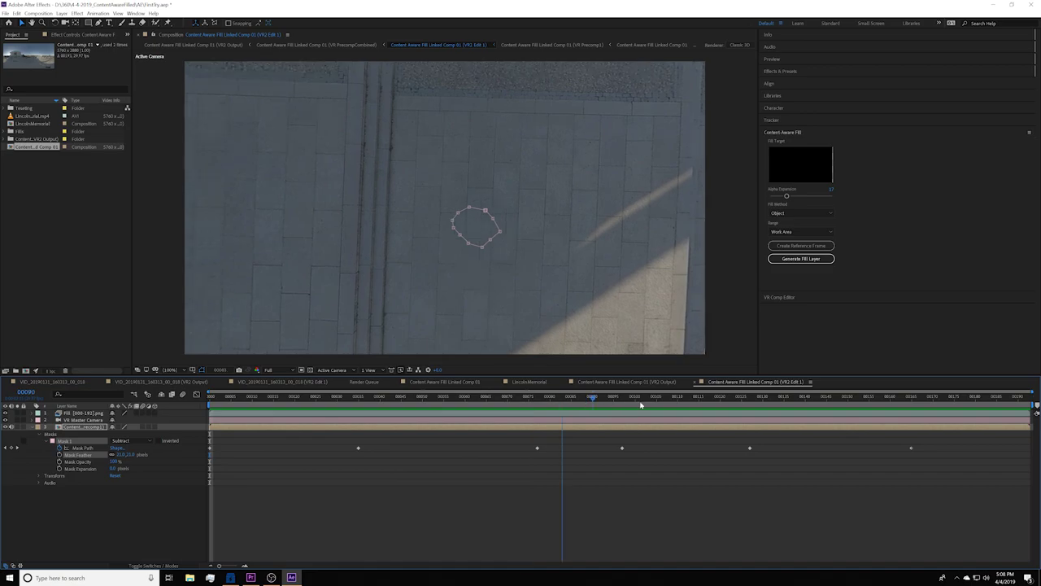
pyautogui.press('space')
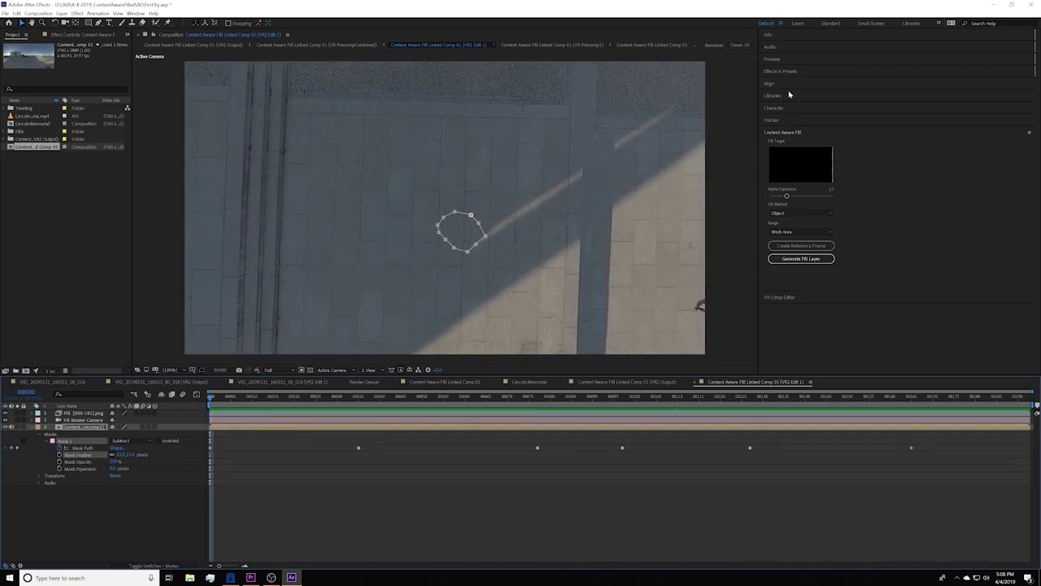
# Open the 360° output composition from the VR Comp Editor and scrub the panorama
pyautogui.click(775, 299)
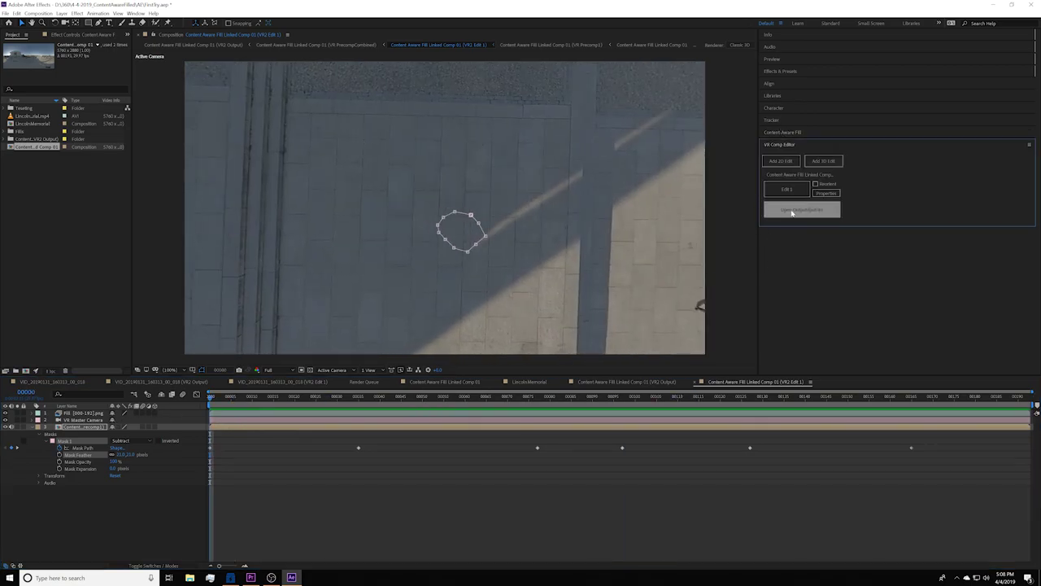
pyautogui.click(794, 210)
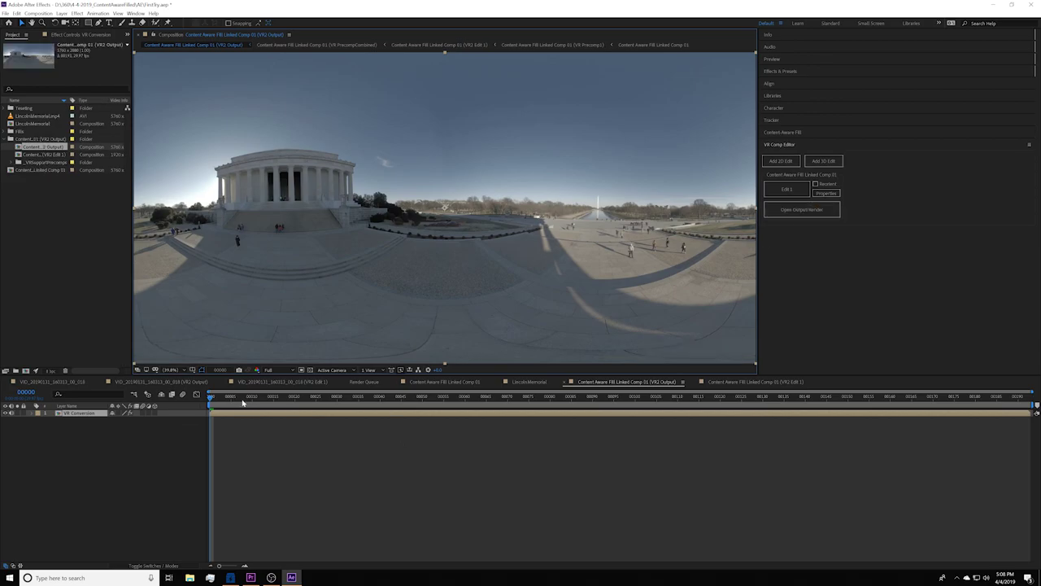
pyautogui.moveTo(209, 400); pyautogui.dragTo(961, 402)
pyautogui.press('Home')
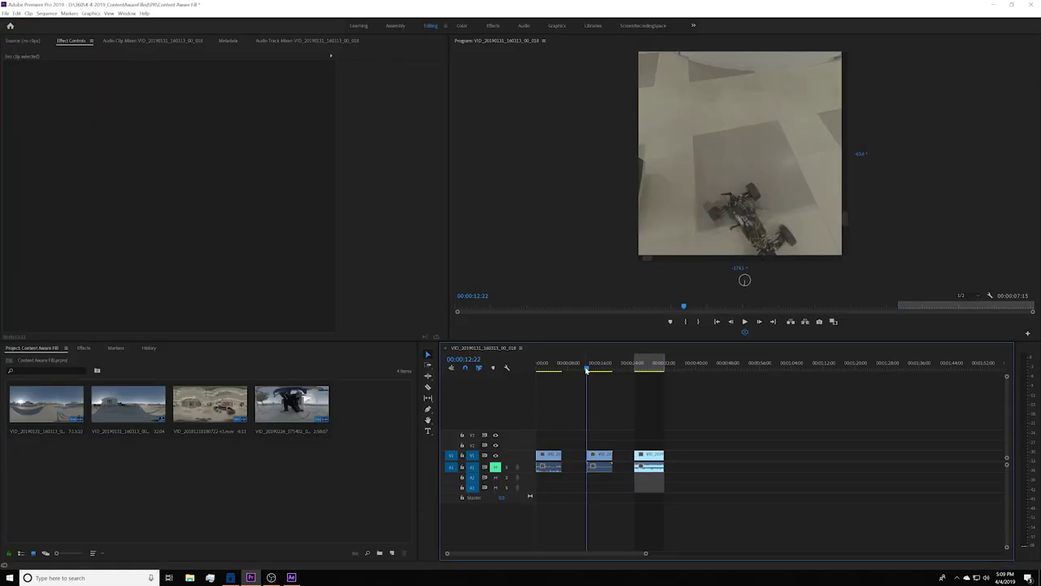
# Replace the middle lobby clip at 16:00 with a linked After Effects composition
pyautogui.moveTo(587, 370); pyautogui.dragTo(598, 370)
pyautogui.moveTo(782, 138); pyautogui.dragTo(700, 211)
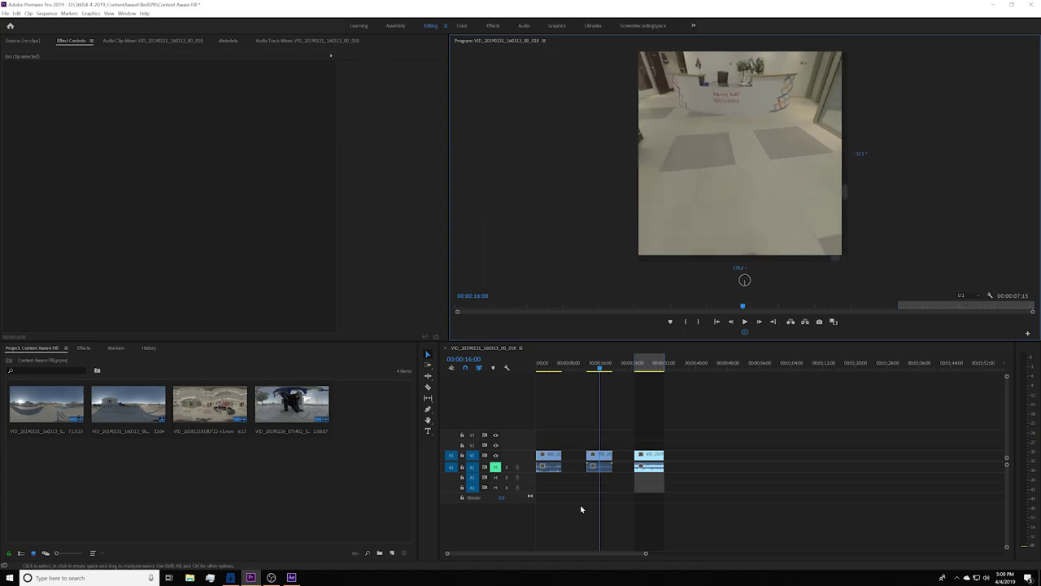
pyautogui.click(602, 462)
pyautogui.rightClick(603, 460)
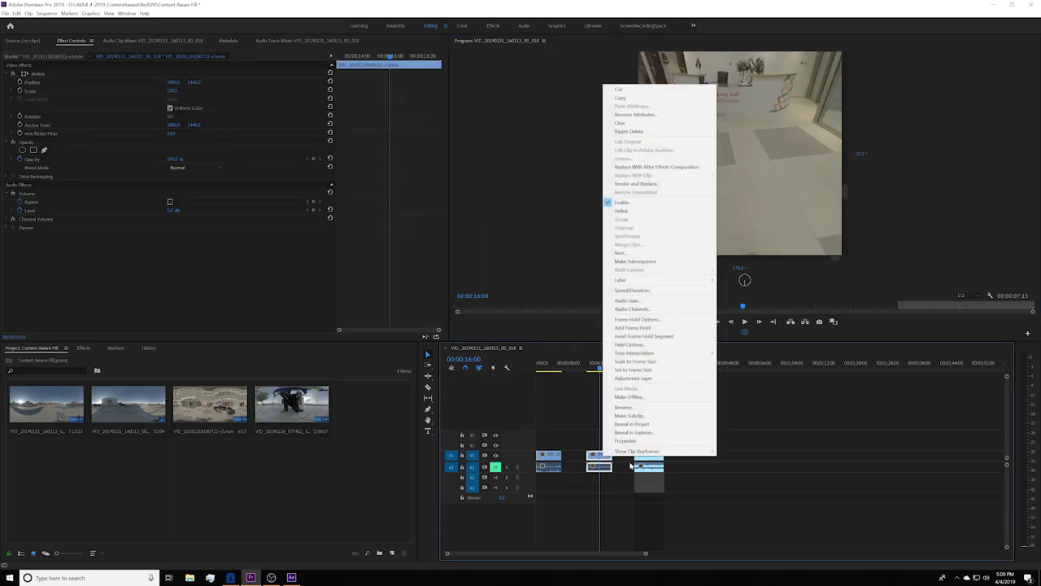
pyautogui.click(624, 167)
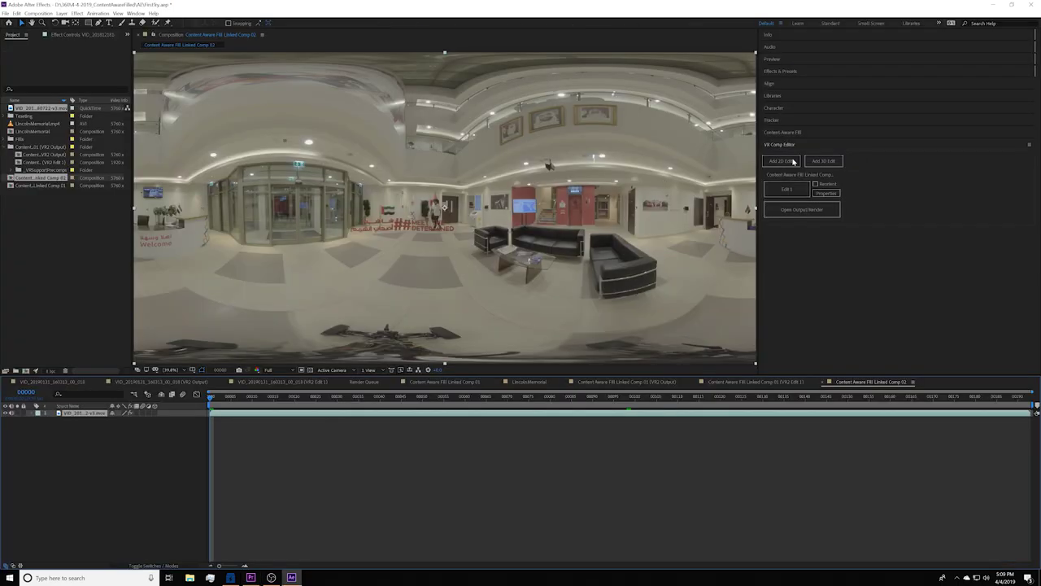
# Create a 2D edit of the 360 composition 'Content Aware Fill Linked Comp 02'
pyautogui.click(772, 165)
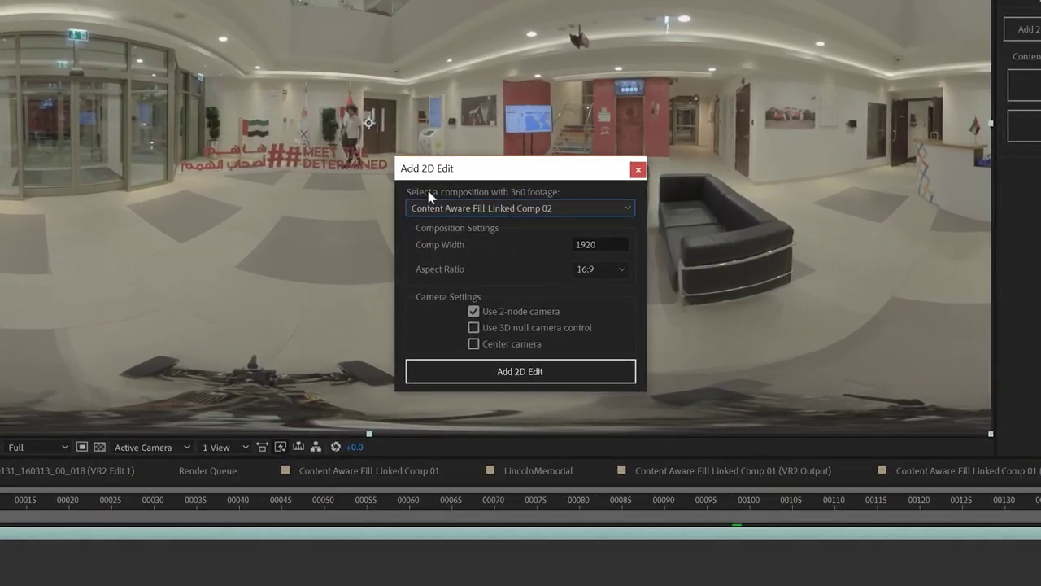
pyautogui.click(542, 210)
pyautogui.click(541, 254)
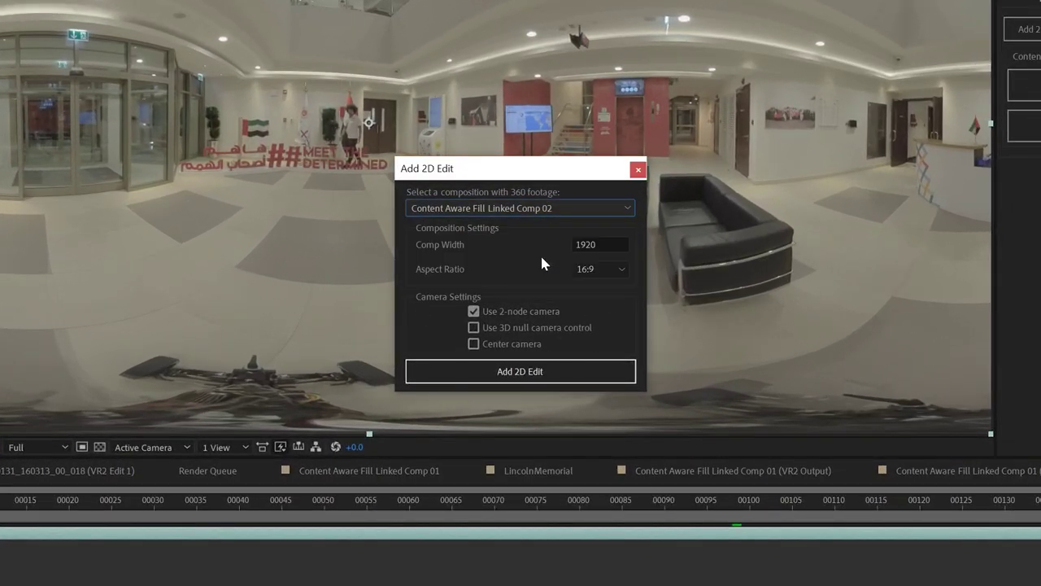
pyautogui.click(499, 373)
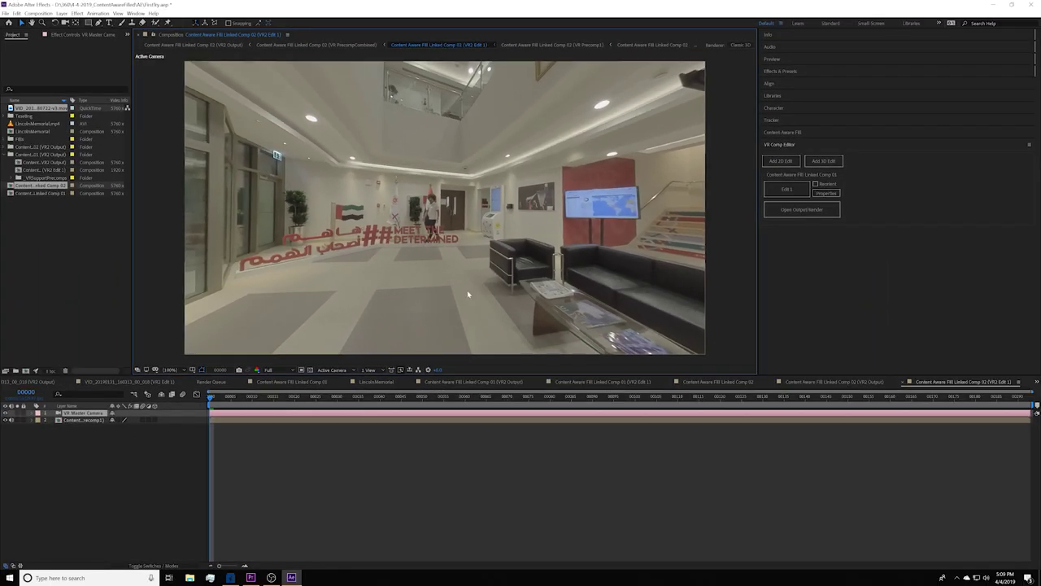
# Orbit the VR Master Camera to look straight down on the rover
pyautogui.press('c')
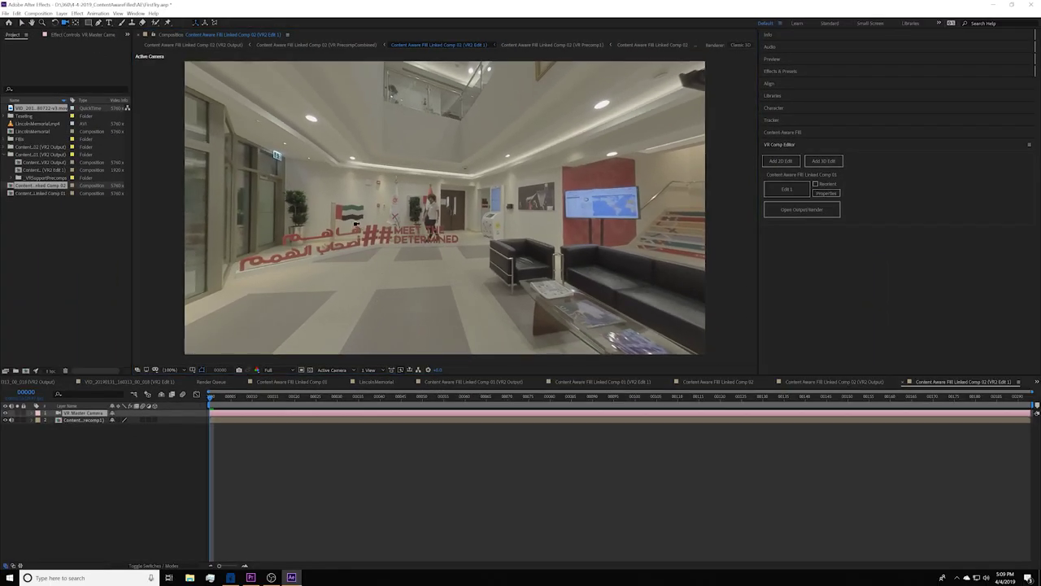
pyautogui.moveTo(382, 106); pyautogui.dragTo(459, 219)
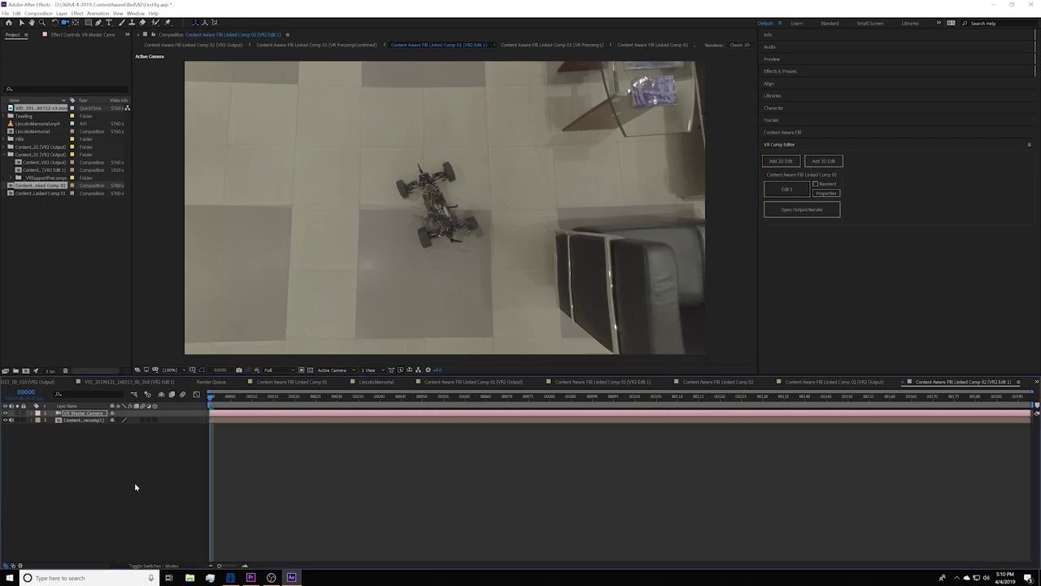
pyautogui.press('g')
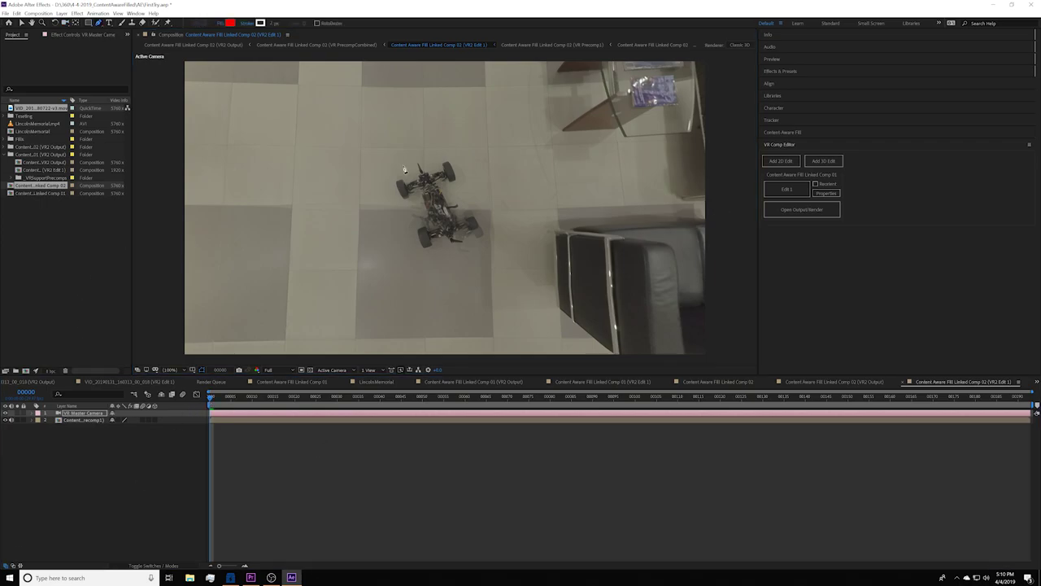
# Draw a mask point beside the rover and set Mask 1's mode to None
pyautogui.click(394, 176)
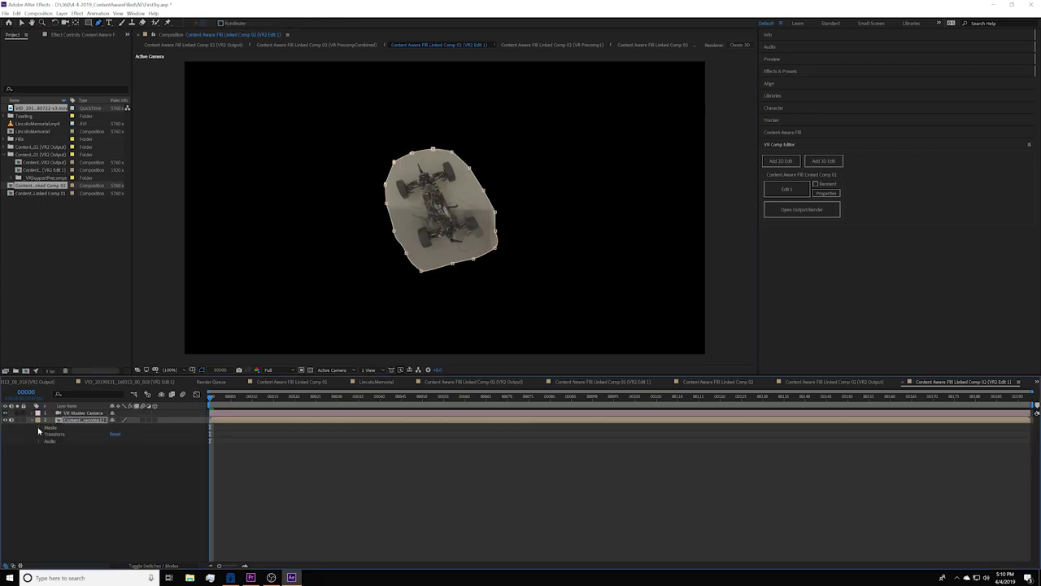
pyautogui.click(38, 429)
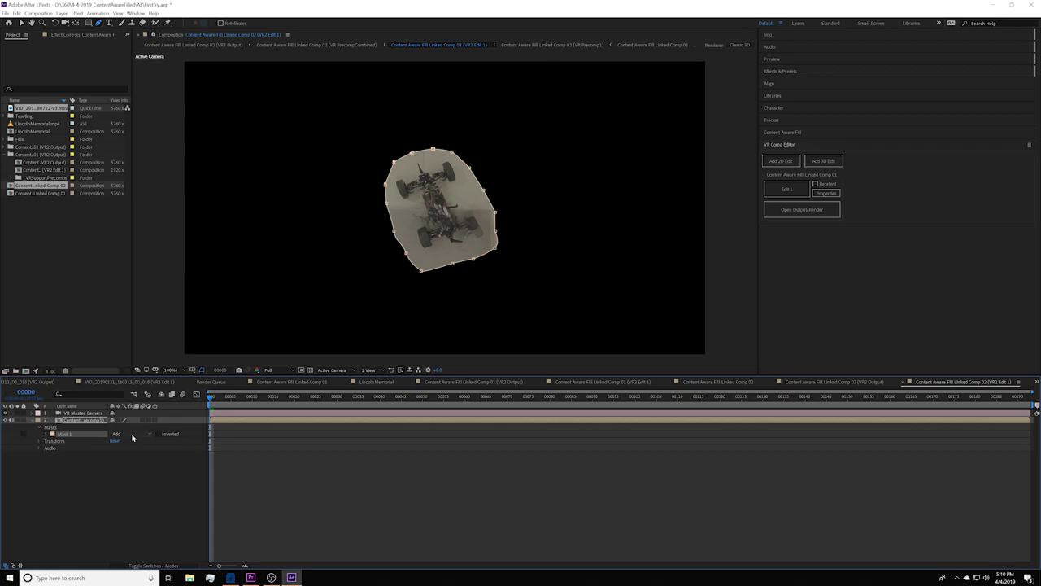
pyautogui.click(134, 435)
pyautogui.click(152, 440)
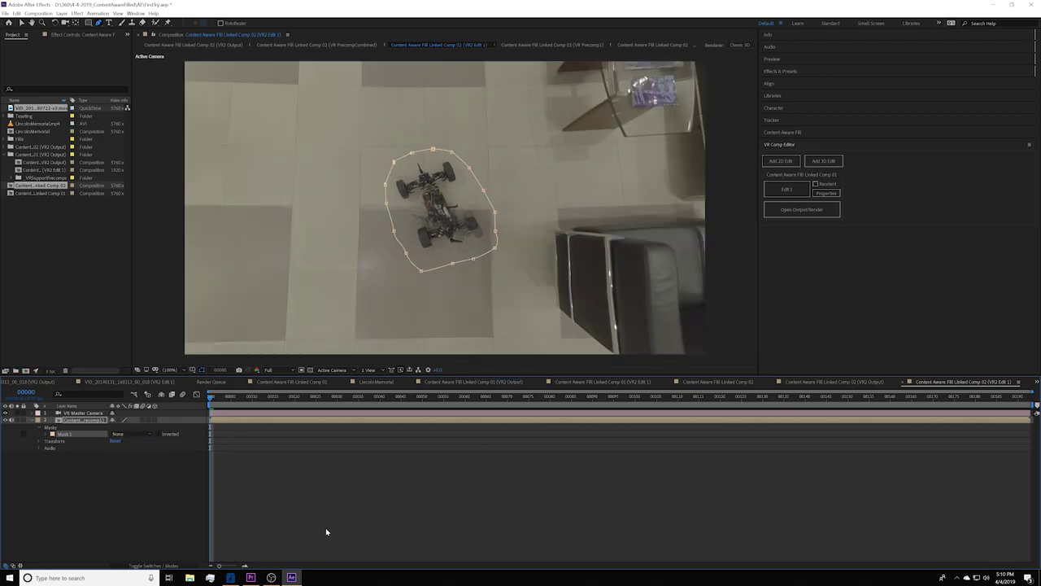
# Preview the shot, pausing at frames 23 and 43, then return to frame 0
pyautogui.press('space')
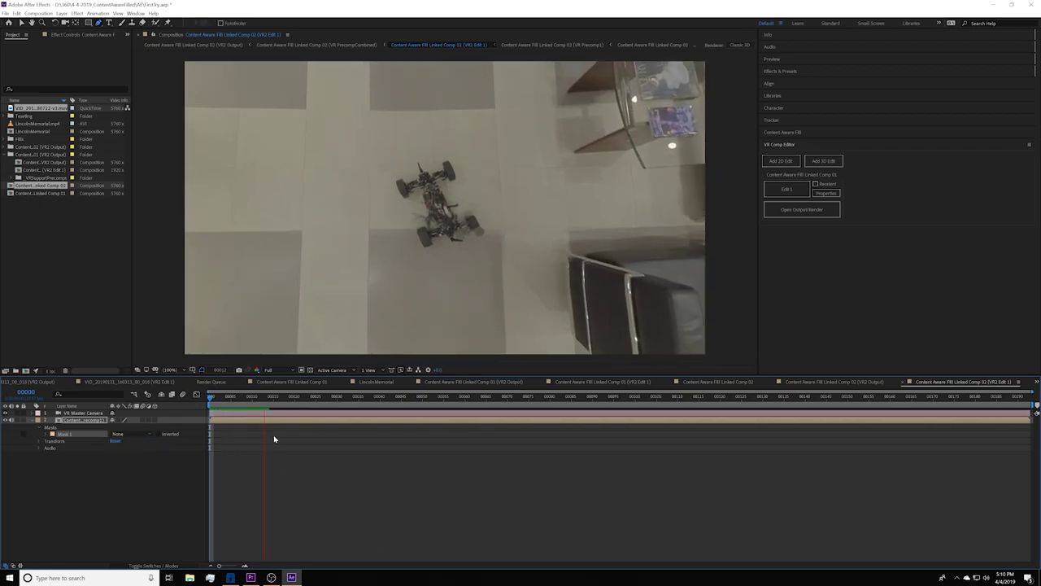
pyautogui.press('space')
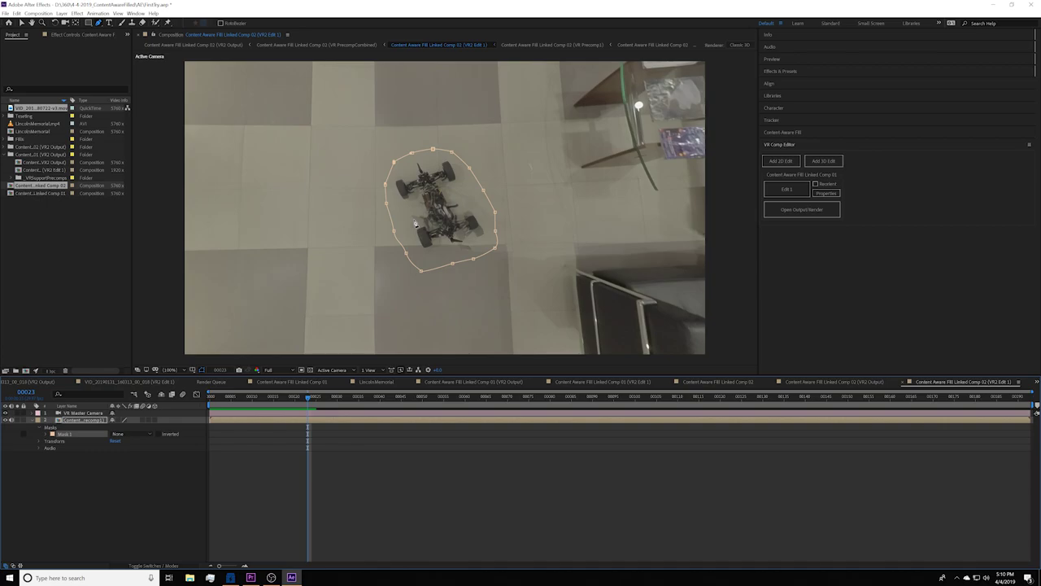
pyautogui.press('space')
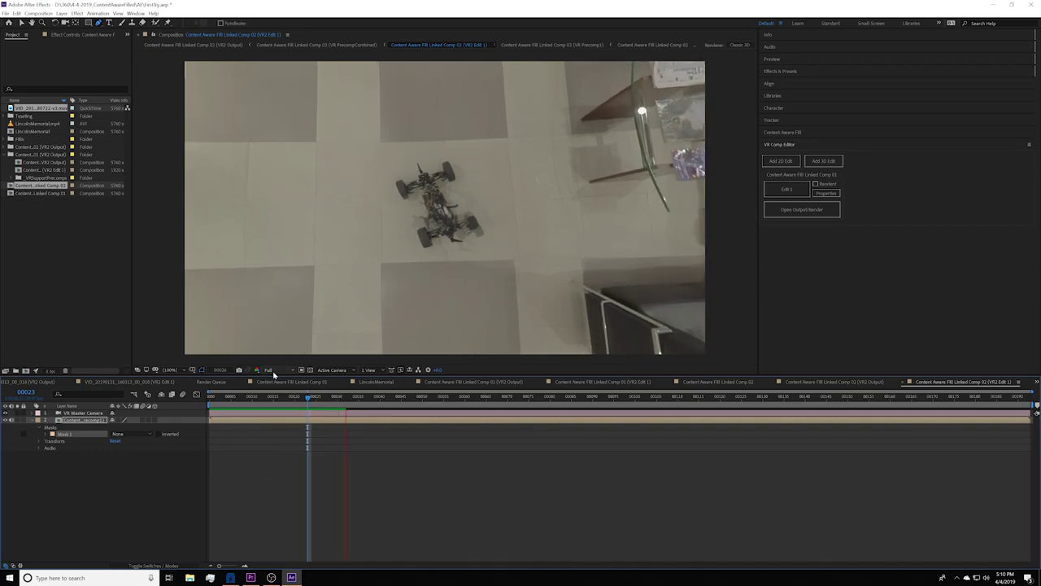
pyautogui.press('space')
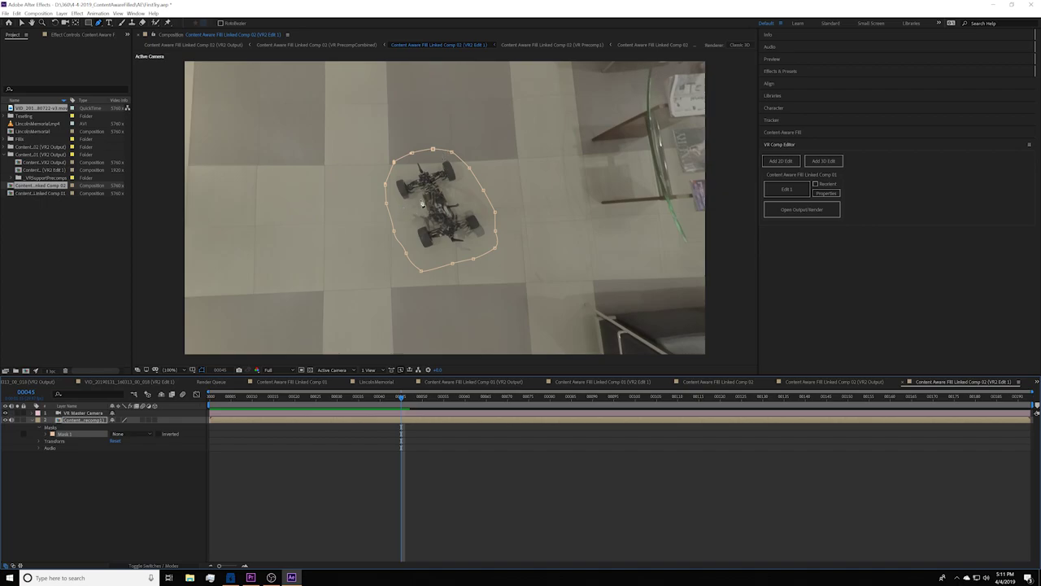
pyautogui.press('space')
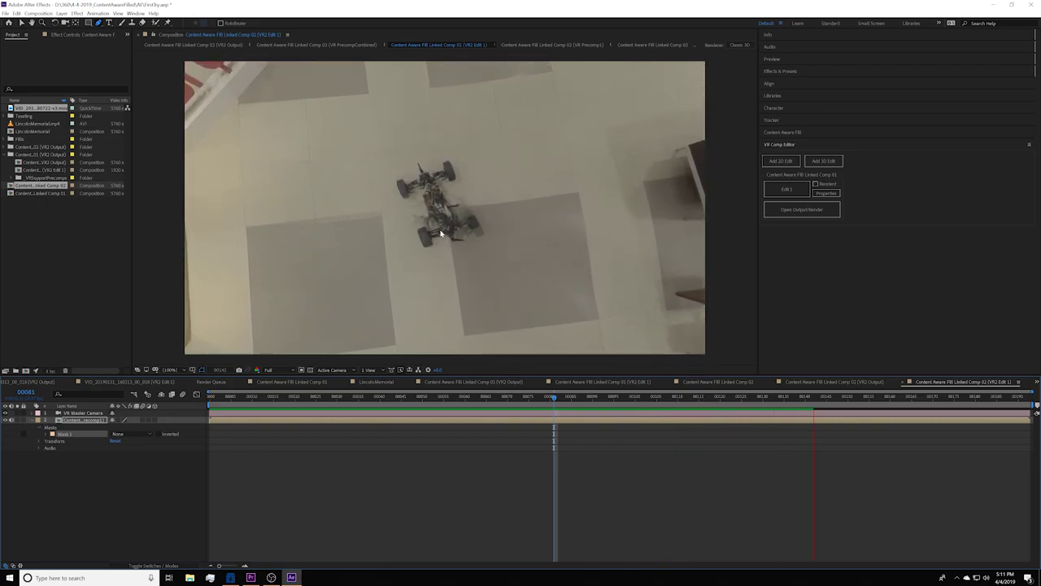
pyautogui.press('space')
pyautogui.press('space')
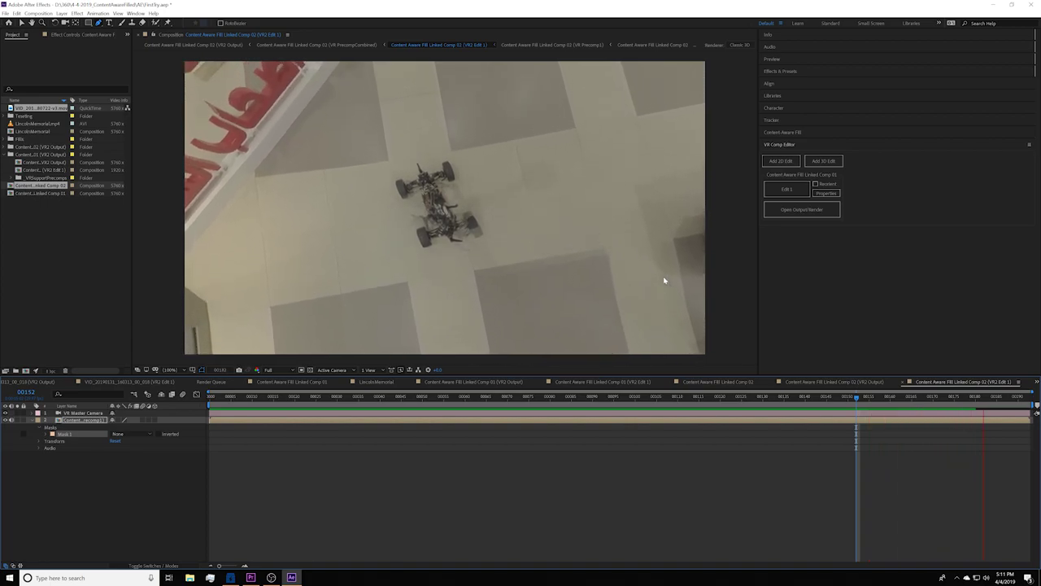
pyautogui.press('space')
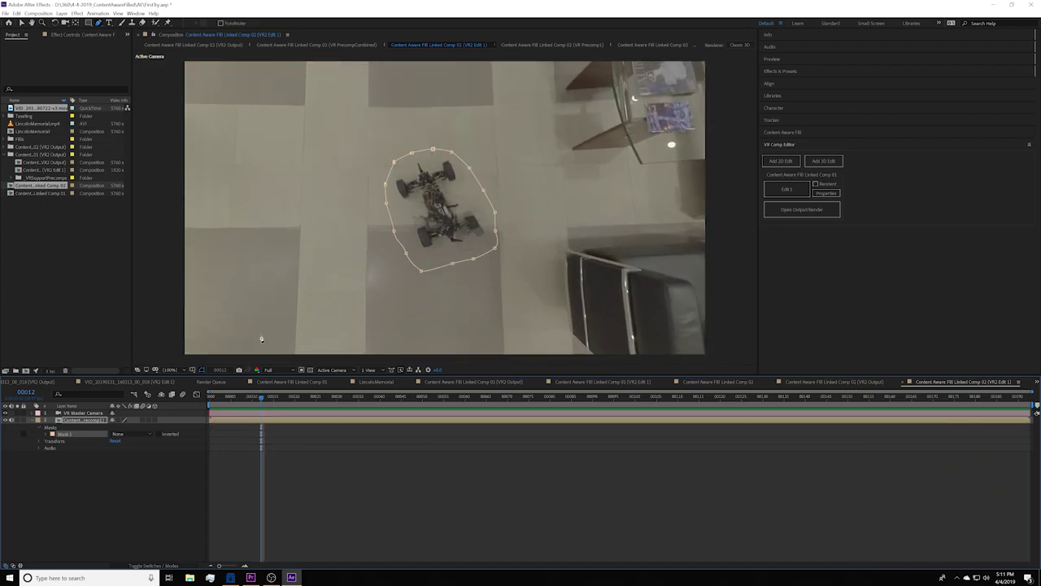
pyautogui.press('Home')
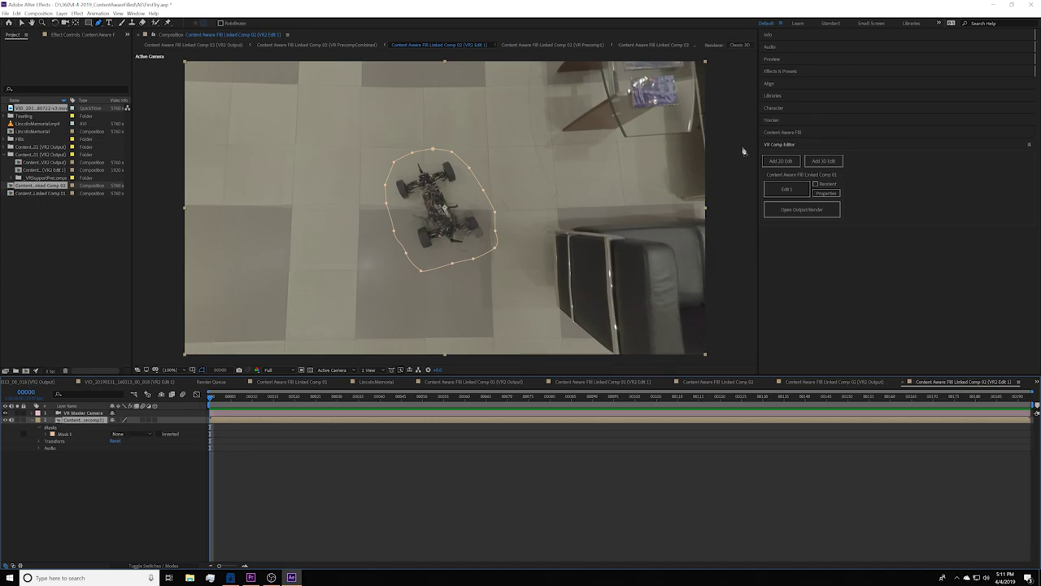
pyautogui.click(783, 131)
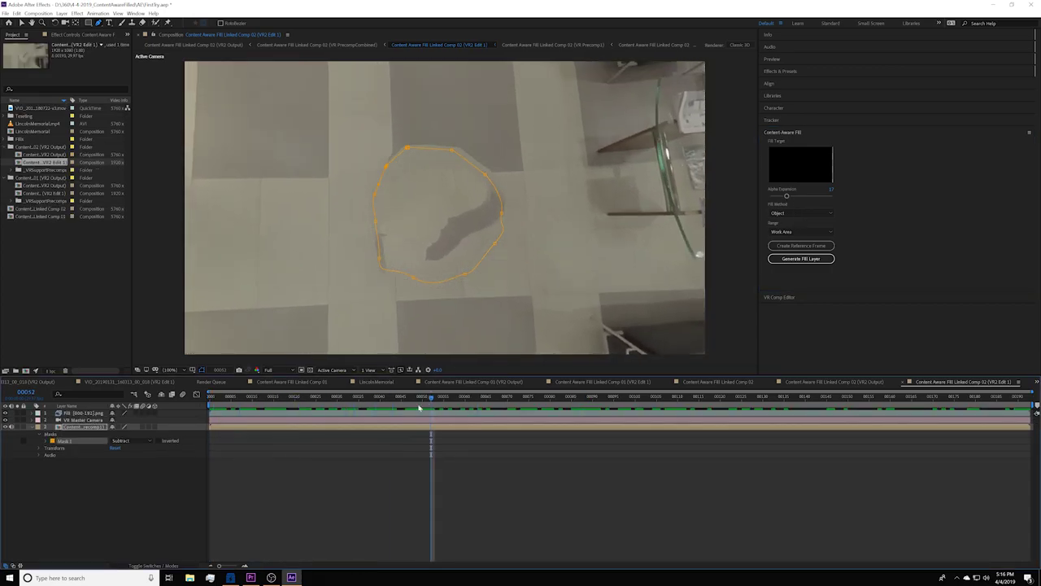
# Scrub through the fill, hide the fill layer, and show the rover with its mask outline
pyautogui.moveTo(434, 400); pyautogui.dragTo(187, 401)
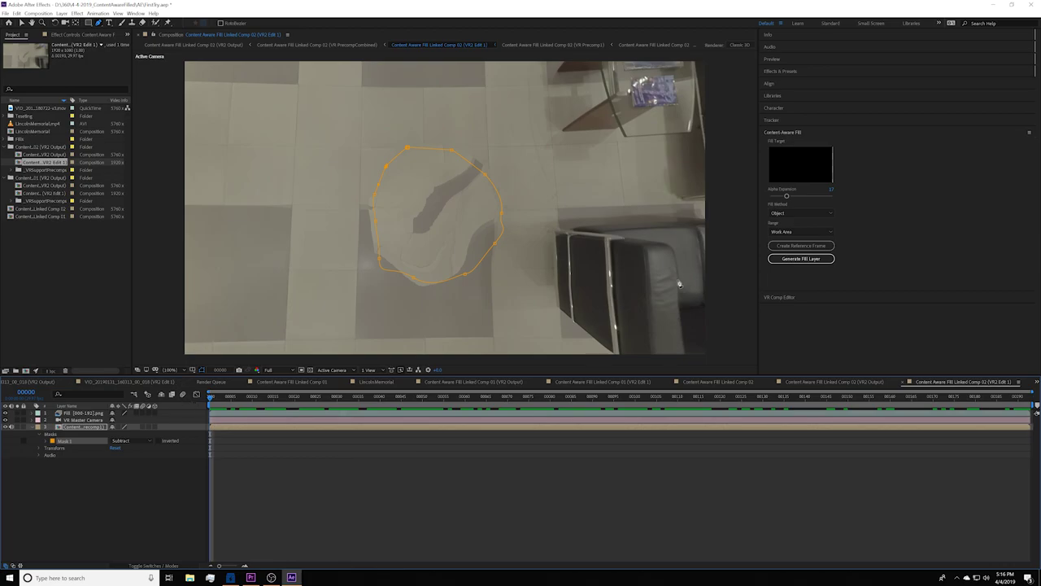
pyautogui.click(81, 414)
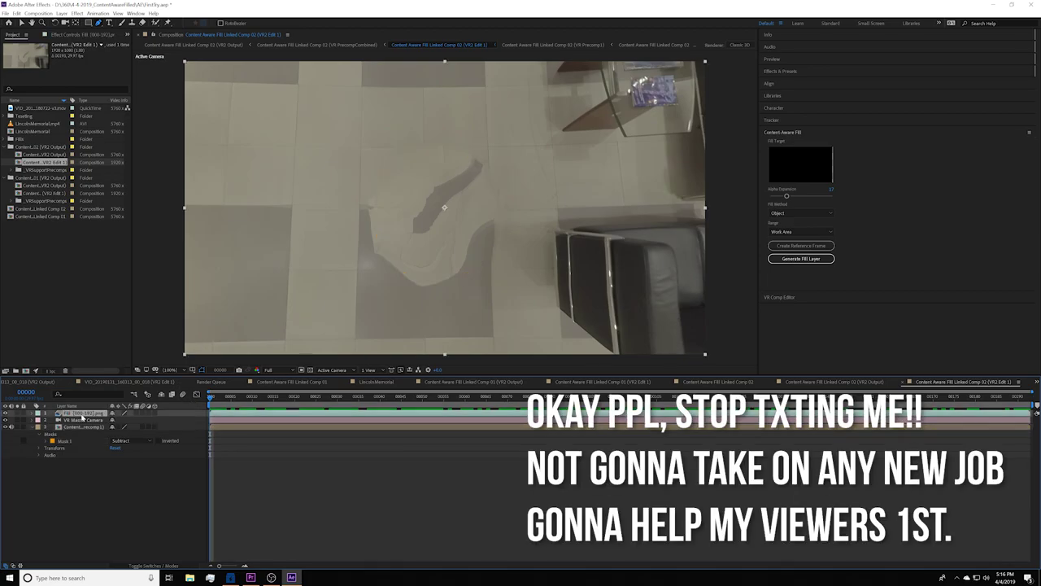
pyautogui.click(6, 414)
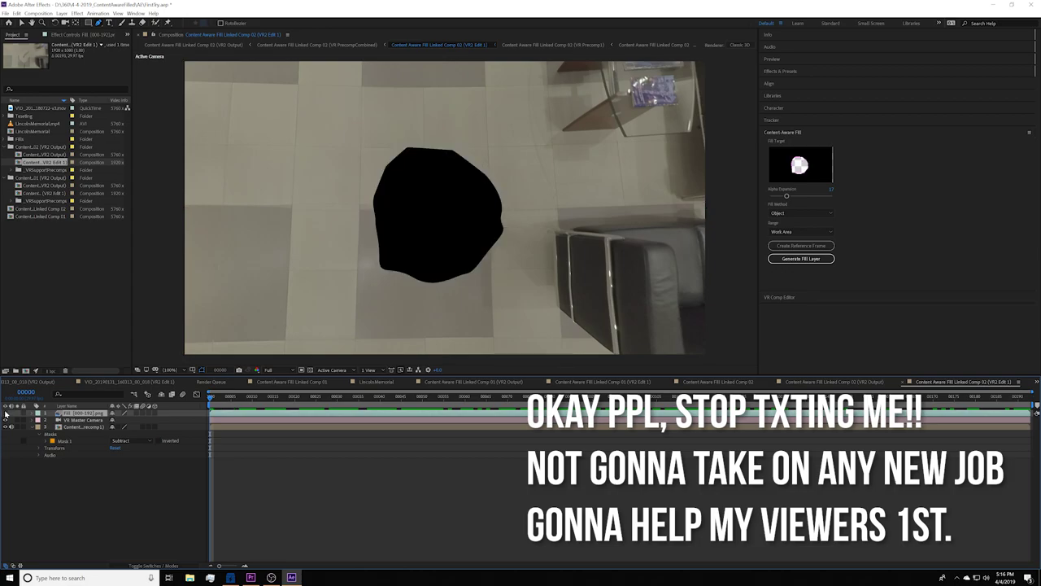
pyautogui.click(62, 444)
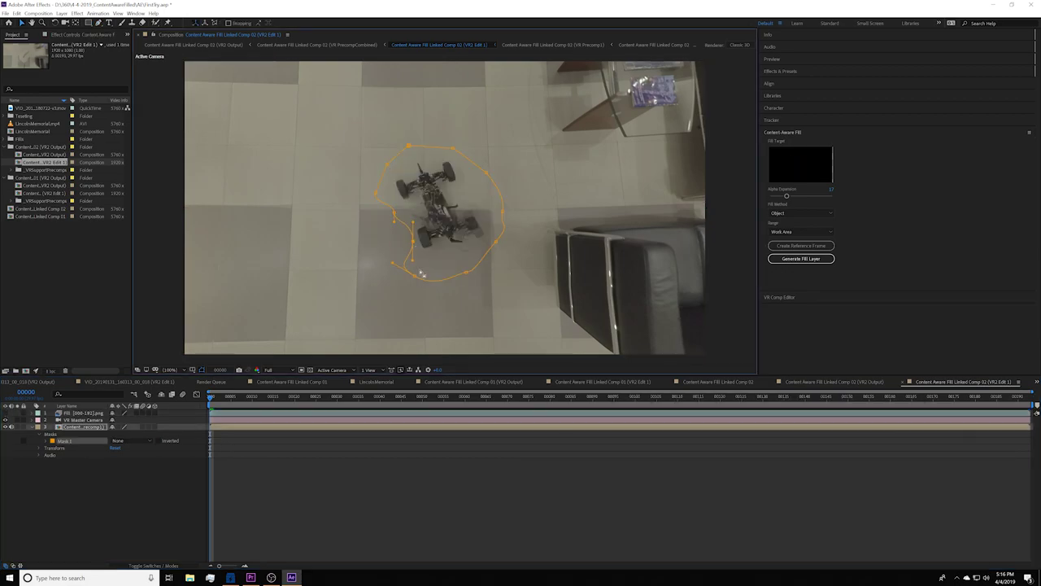
# Pull Mask 1's points in tight around the rover and create a reference frame
pyautogui.moveTo(416, 278); pyautogui.dragTo(496, 213)
pyautogui.moveTo(452, 149); pyautogui.dragTo(452, 159)
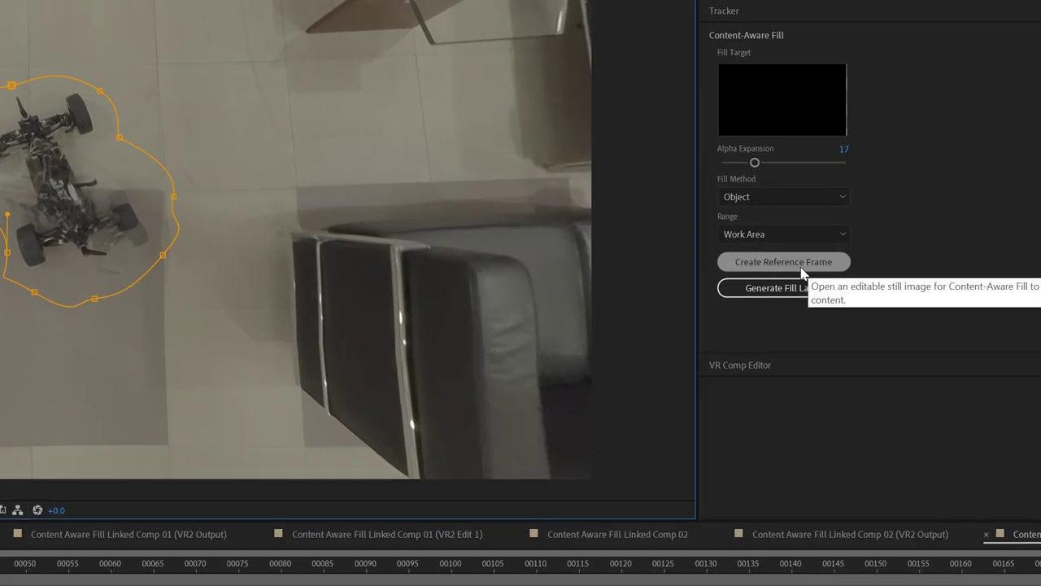
pyautogui.click(802, 263)
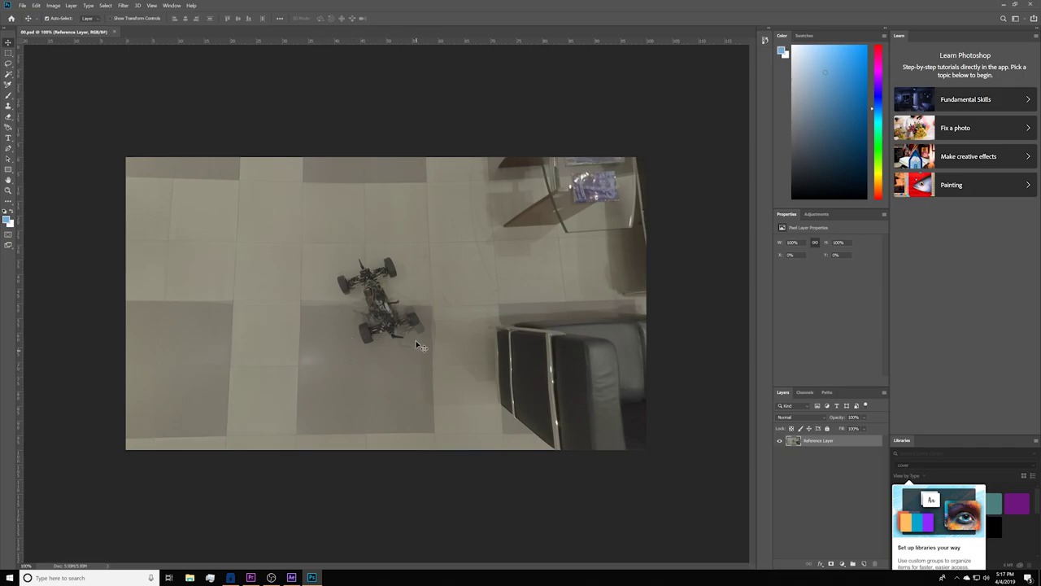
# Clone-stamp the rover out of the reference frame with nearby floor and save it
pyautogui.click(8, 106)
pyautogui.moveTo(342, 268)
pyautogui.mouseDown()
pyautogui.moveTo(358, 286)
pyautogui.moveTo(347, 279)
pyautogui.moveTo(355, 347)
pyautogui.moveTo(386, 376)
pyautogui.moveTo(379, 349)
pyautogui.moveTo(397, 293)
pyautogui.moveTo(355, 288)
pyautogui.moveTo(407, 259)
pyautogui.moveTo(354, 276)
pyautogui.moveTo(373, 330)
pyautogui.moveTo(371, 300)
pyautogui.moveTo(425, 392)
pyautogui.moveTo(453, 314)
pyautogui.moveTo(317, 299)
pyautogui.moveTo(389, 304)
pyautogui.moveTo(439, 371)
pyautogui.mouseUp()
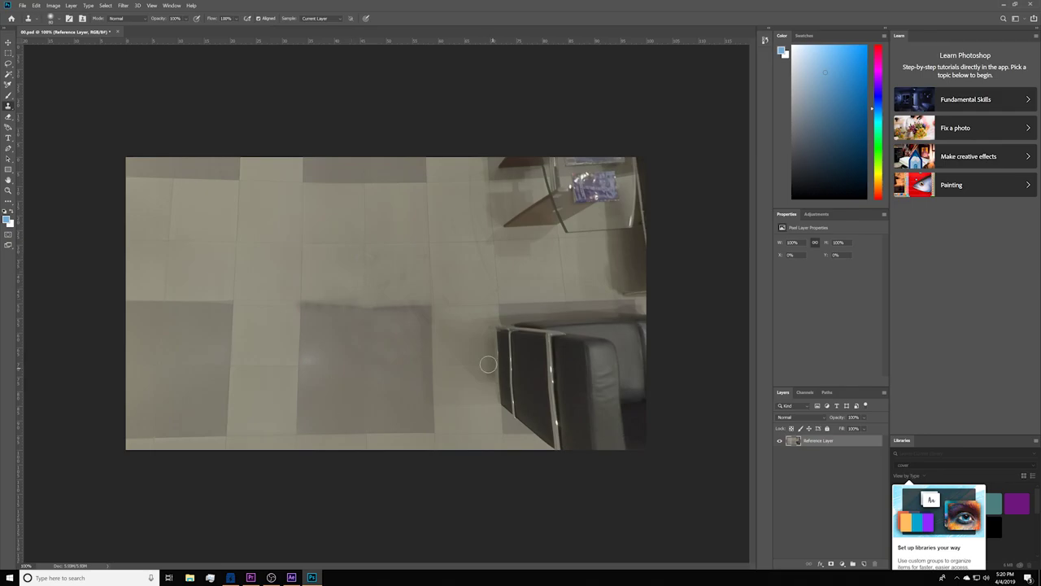
pyautogui.hotkey('ctrl', 's')
# Close the cleaned reference frame, return to After Effects, and create a reference frame at frame 97
pyautogui.click(116, 33)
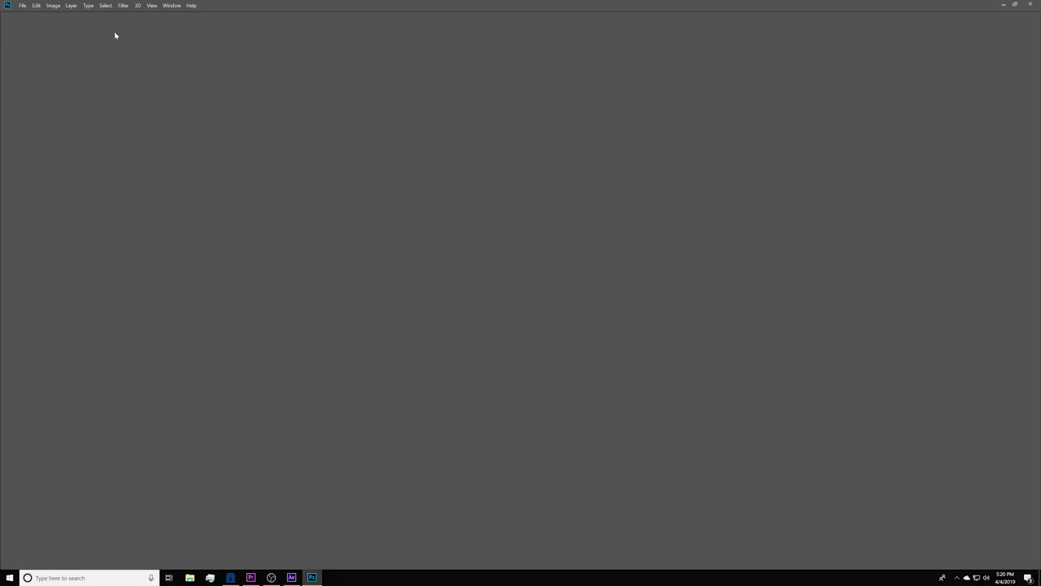
pyautogui.click(291, 579)
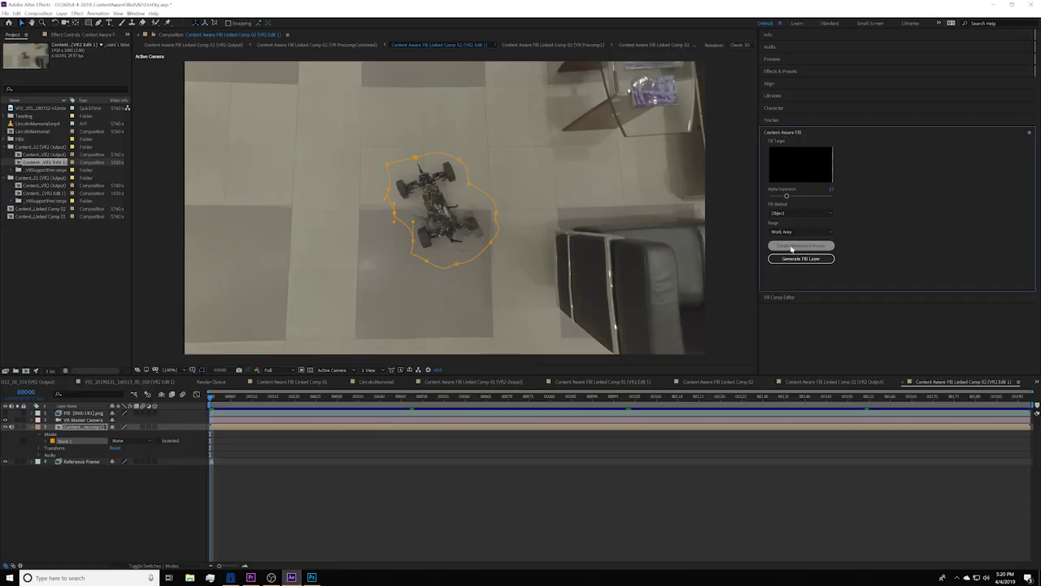
pyautogui.click(210, 399)
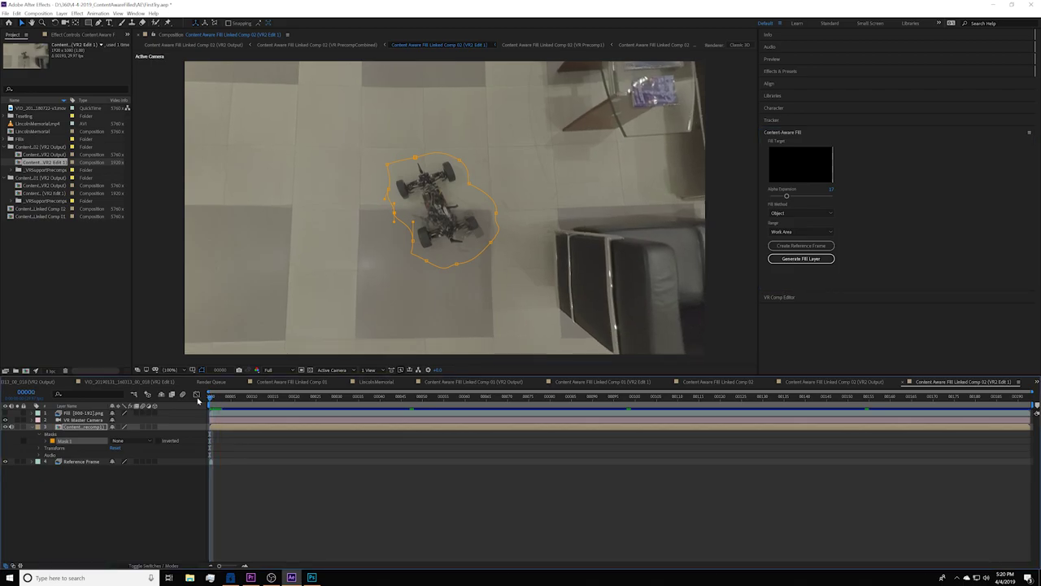
pyautogui.click(616, 396)
pyautogui.click(622, 396)
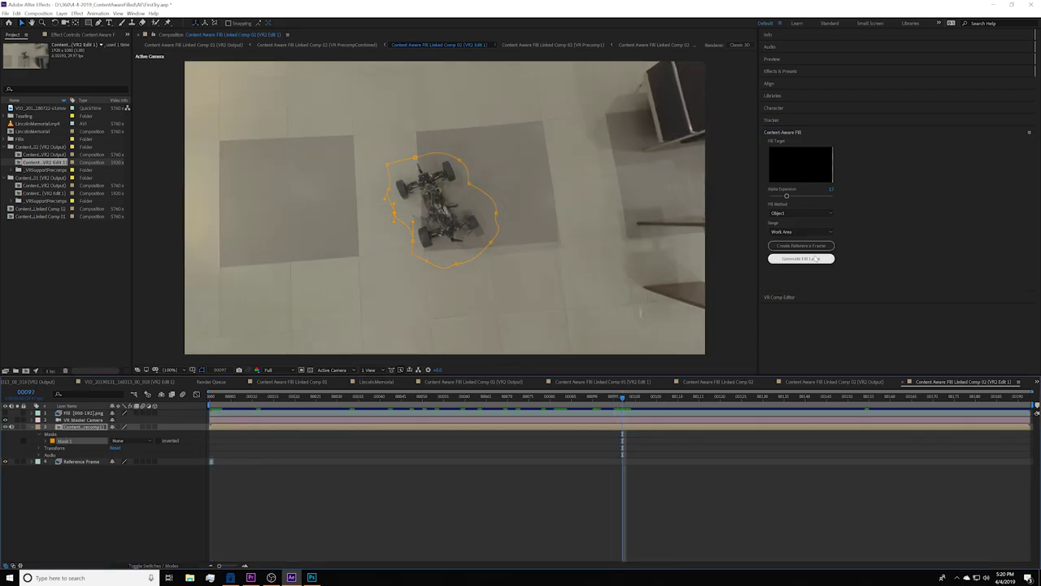
pyautogui.click(804, 246)
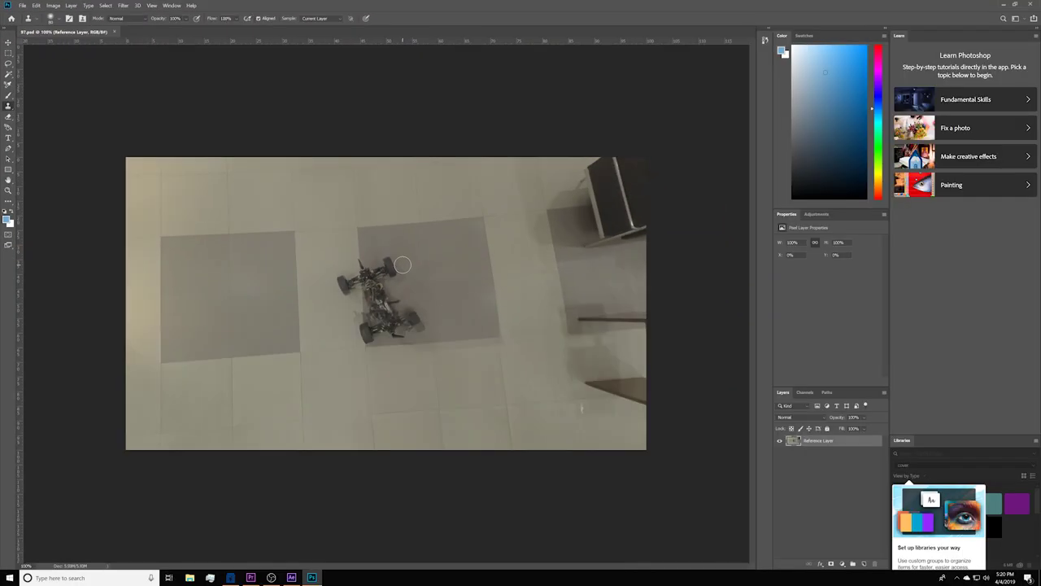
# Clone out the rover's front, lower wheel and remaining fragments in 97.psd
pyautogui.moveTo(405, 263)
pyautogui.mouseDown()
pyautogui.moveTo(383, 255)
pyautogui.moveTo(380, 276)
pyautogui.moveTo(391, 258)
pyautogui.moveTo(399, 274)
pyautogui.moveTo(392, 301)
pyautogui.moveTo(446, 316)
pyautogui.moveTo(386, 271)
pyautogui.moveTo(382, 256)
pyautogui.moveTo(379, 282)
pyautogui.moveTo(391, 272)
pyautogui.mouseUp()
pyautogui.keyDown('alt'); pyautogui.click(400, 306); pyautogui.keyUp('alt')
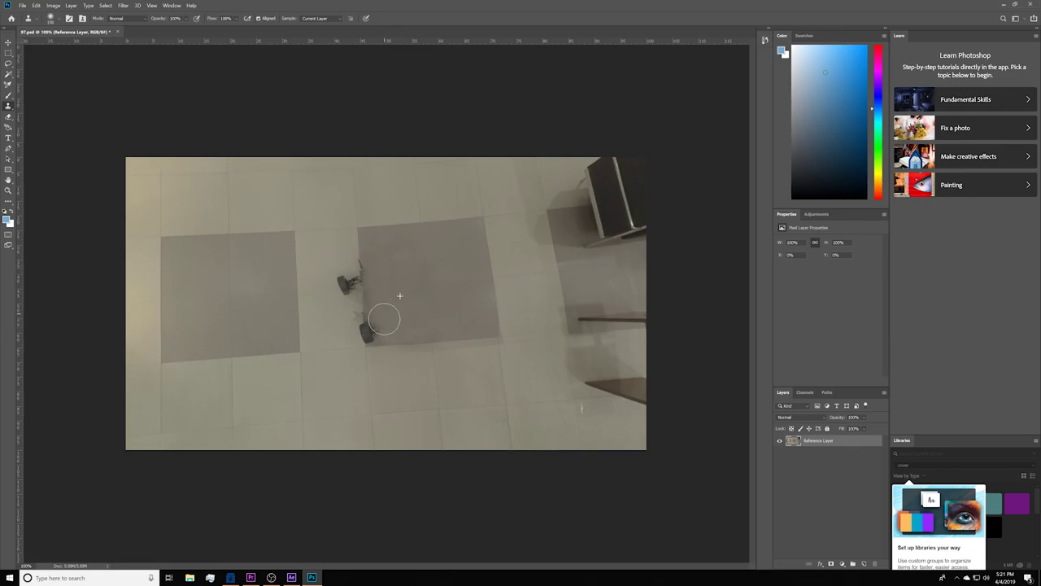
pyautogui.moveTo(383, 318)
pyautogui.mouseDown()
pyautogui.moveTo(374, 332)
pyautogui.moveTo(337, 321)
pyautogui.mouseUp()
pyautogui.moveTo(334, 260)
pyautogui.mouseDown()
pyautogui.moveTo(334, 304)
pyautogui.moveTo(344, 257)
pyautogui.moveTo(366, 272)
pyautogui.moveTo(337, 309)
pyautogui.mouseUp()
# Save and close 97.psd, then minimize Photoshop to return to After Effects
pyautogui.hotkey('ctrl', 's')
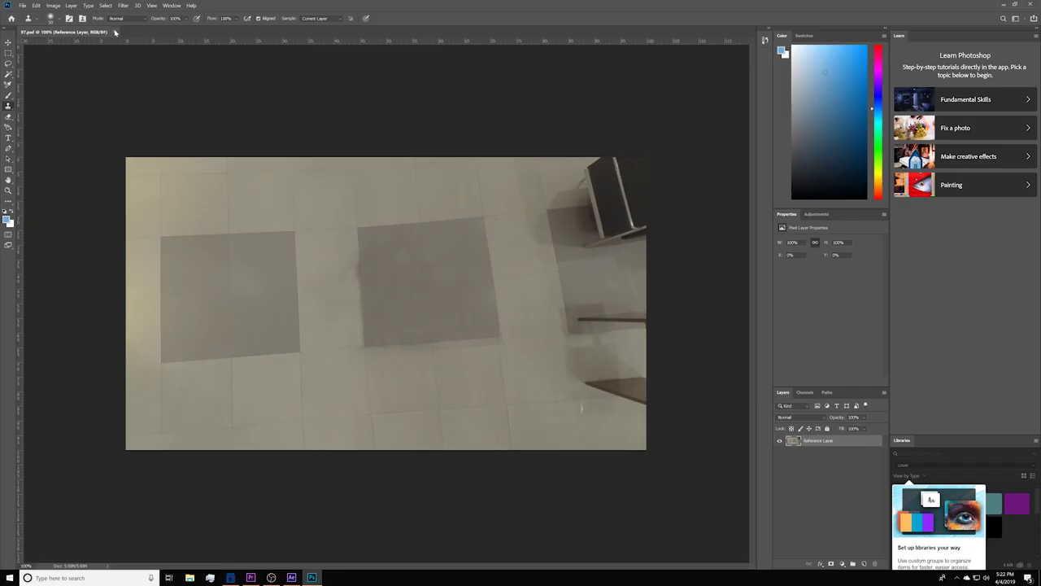
pyautogui.click(115, 32)
pyautogui.click(1002, 6)
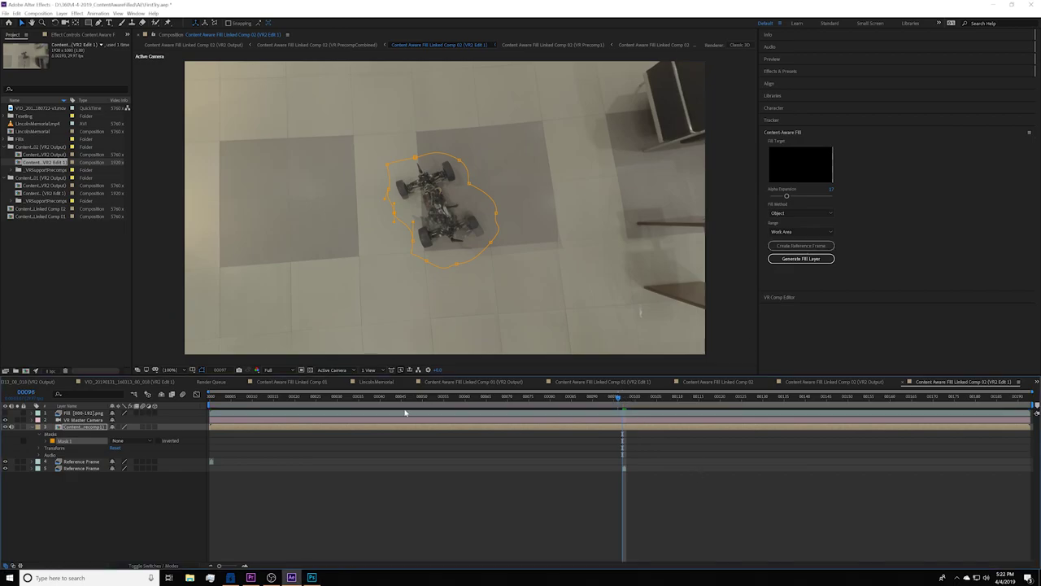
# From frame 0, generate Content-Aware Fill layers that remove the rover, then check an early frame
pyautogui.press('Home')
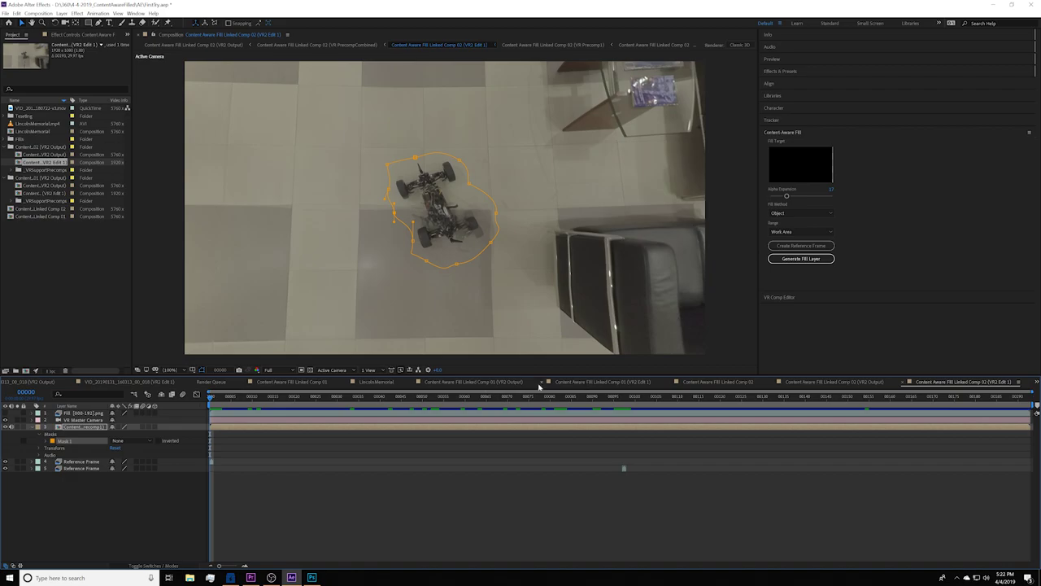
pyautogui.click(802, 259)
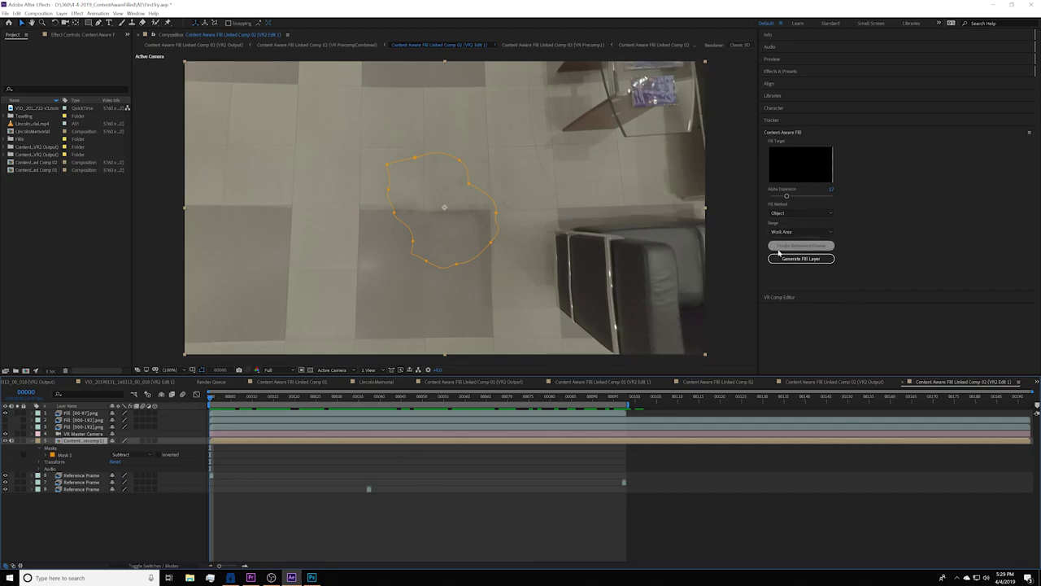
pyautogui.click(212, 397)
pyautogui.moveTo(212, 397); pyautogui.dragTo(368, 408)
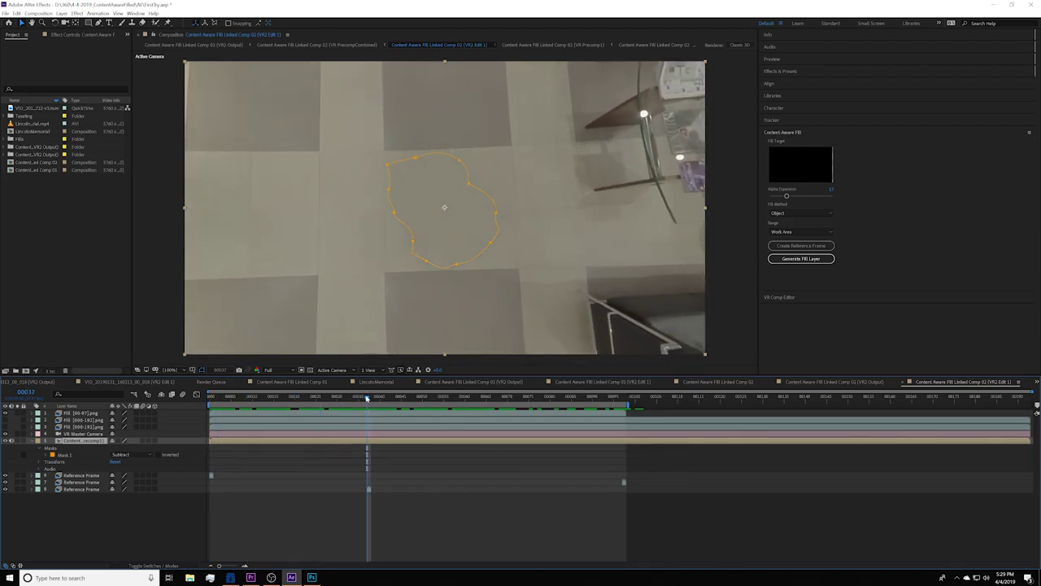
pyautogui.moveTo(366, 398); pyautogui.dragTo(623, 399)
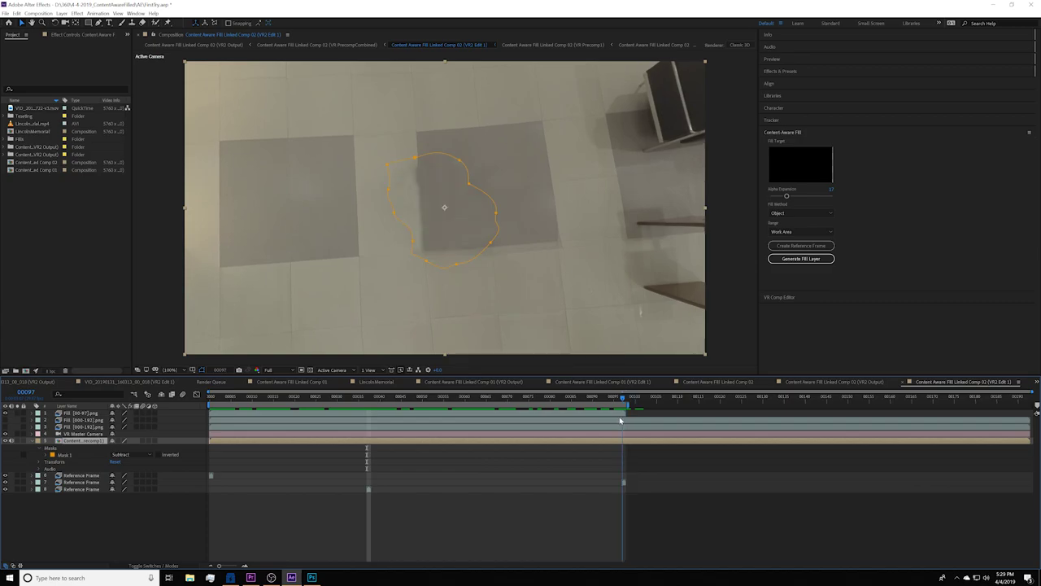
pyautogui.press('space')
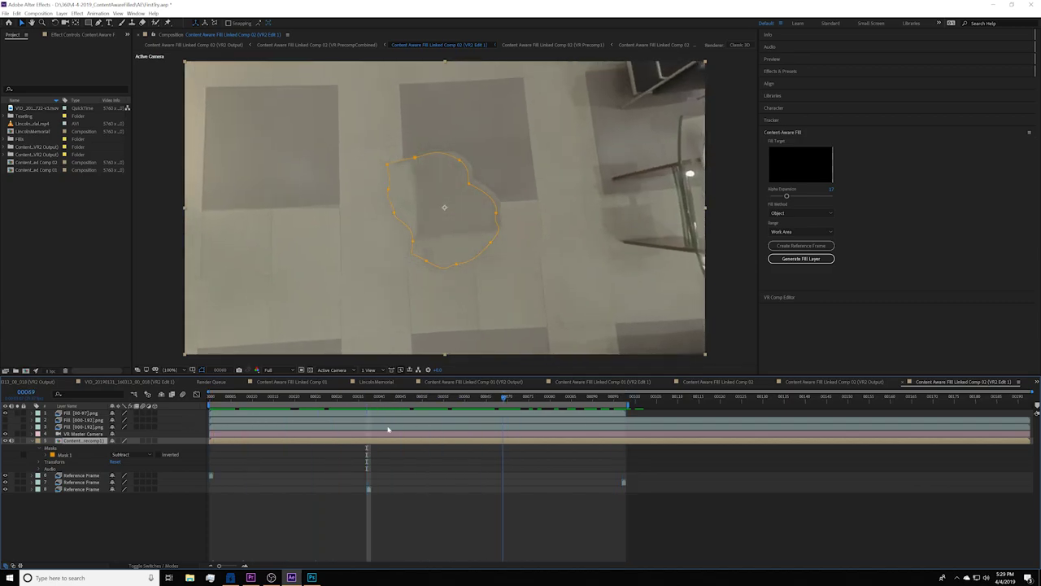
pyautogui.press('space')
pyautogui.click(829, 245)
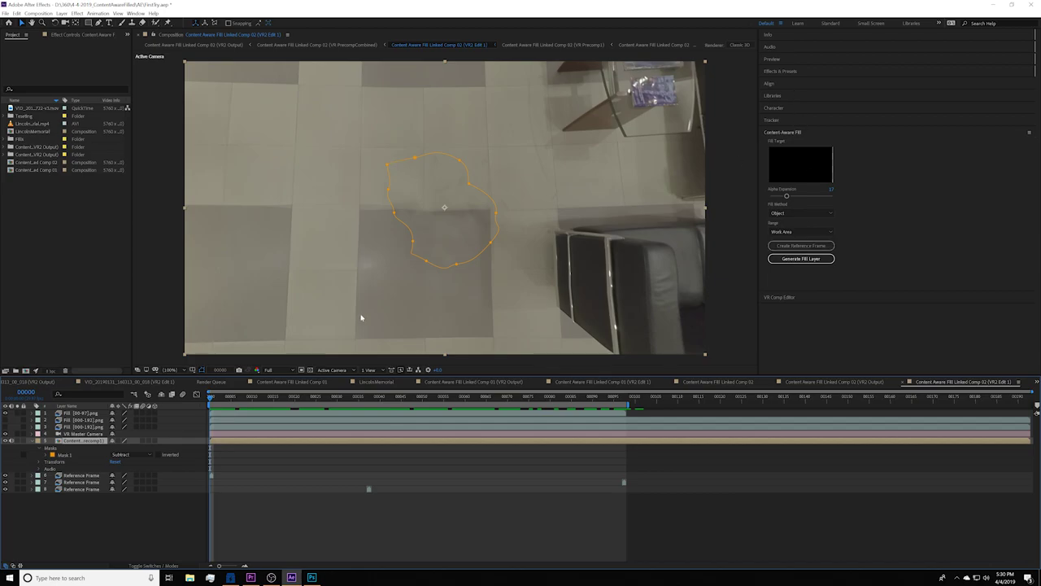
pyautogui.moveTo(211, 398); pyautogui.dragTo(247, 404)
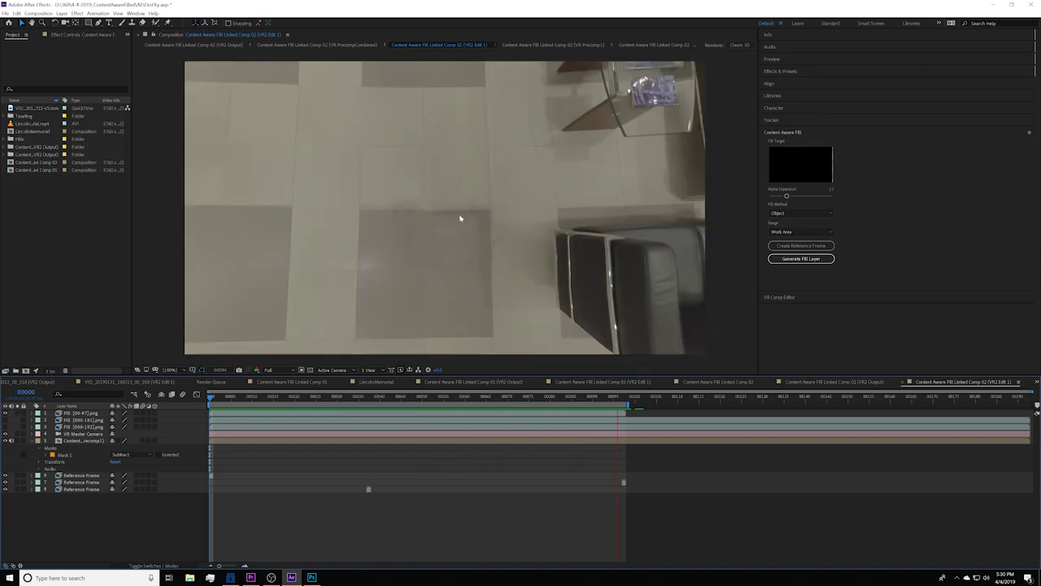
pyautogui.press('space')
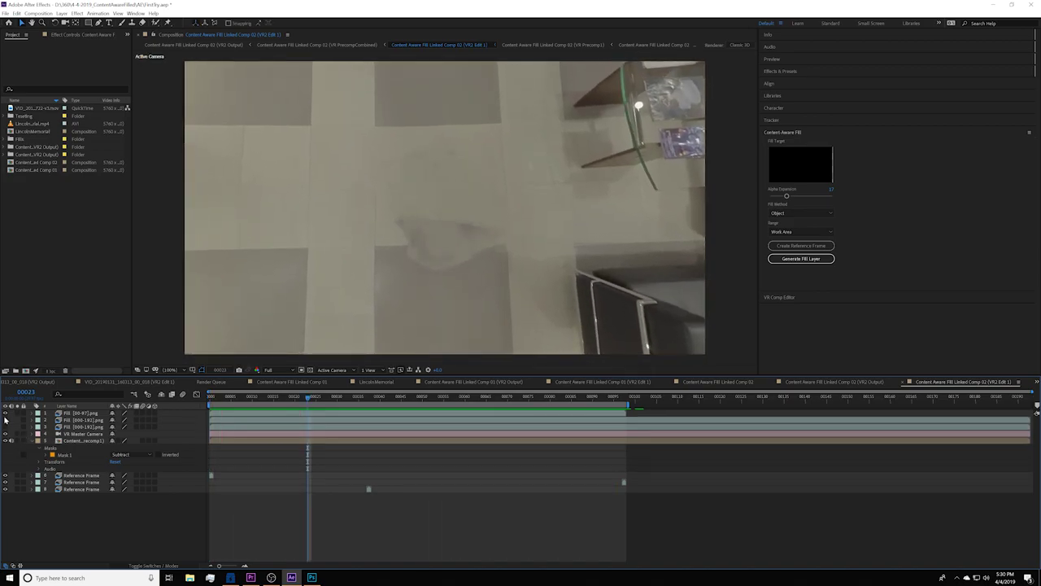
pyautogui.click(5, 420)
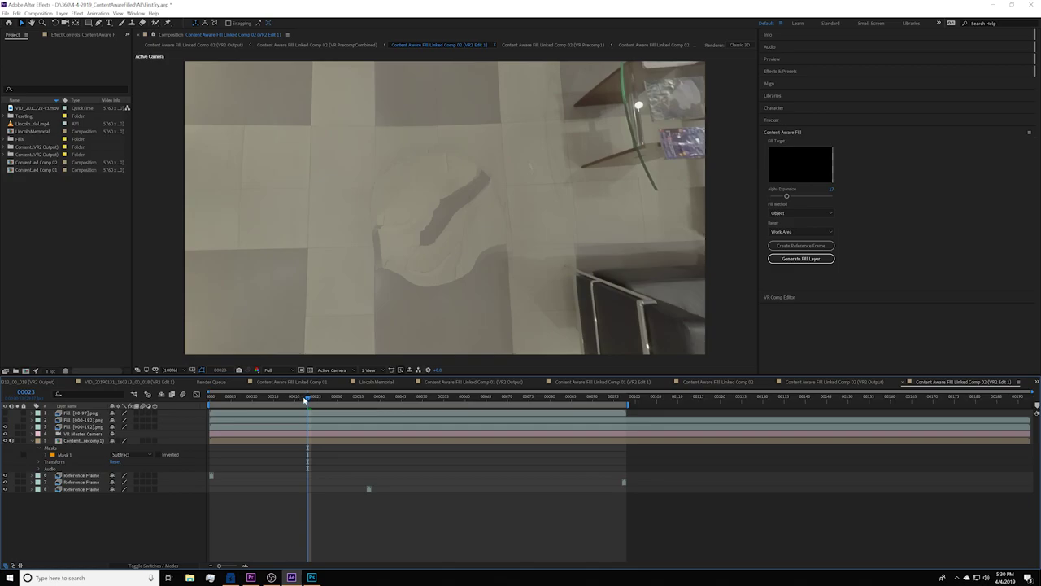
pyautogui.press('space')
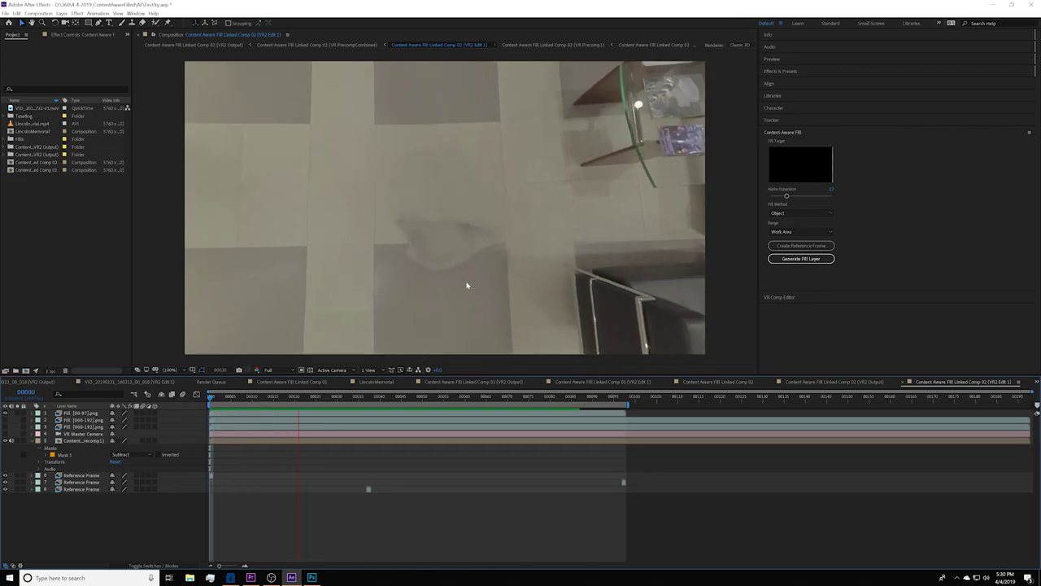
pyautogui.click(490, 397)
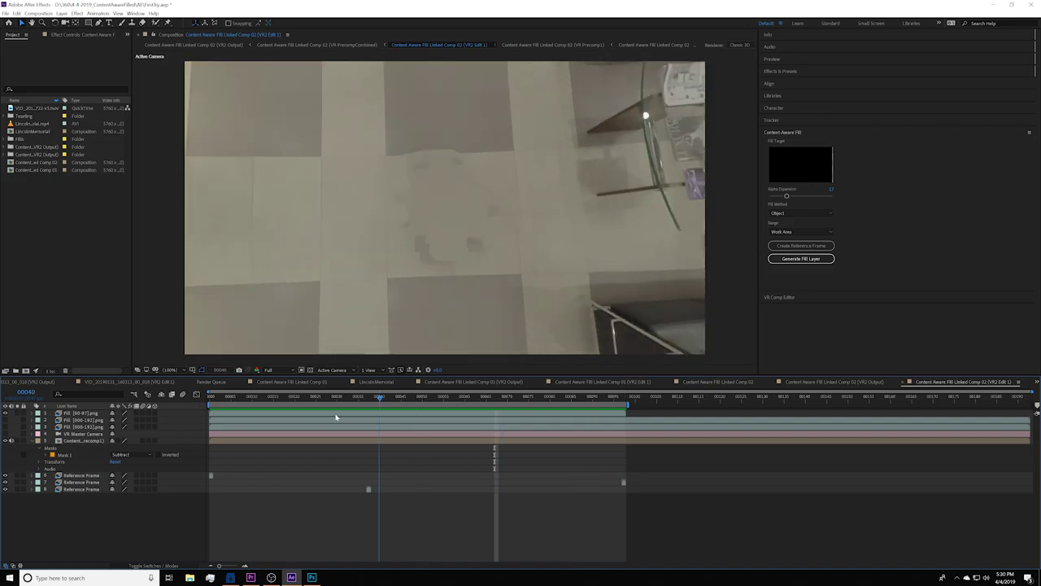
pyautogui.click(207, 399)
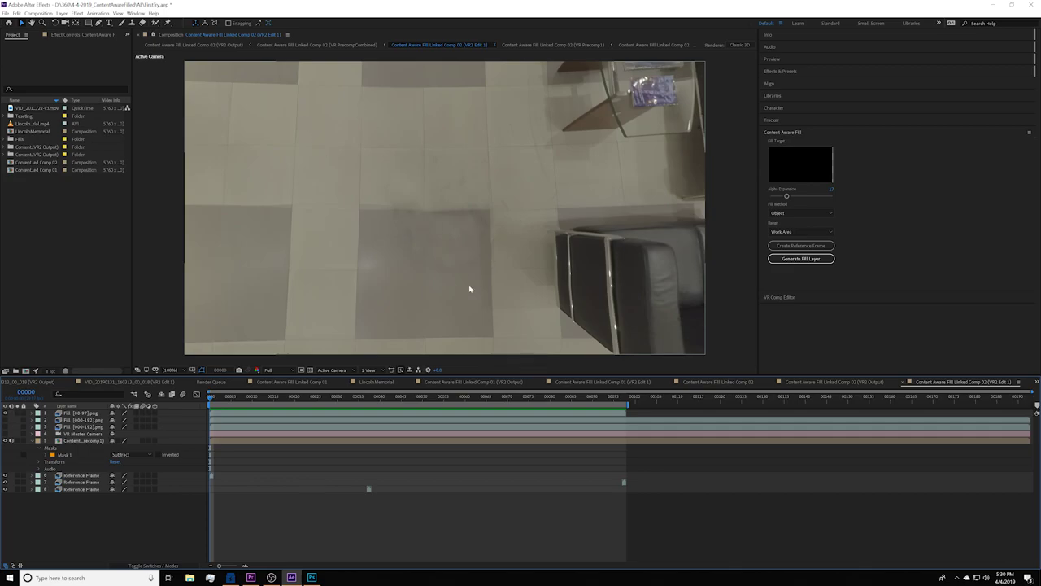
pyautogui.press('space')
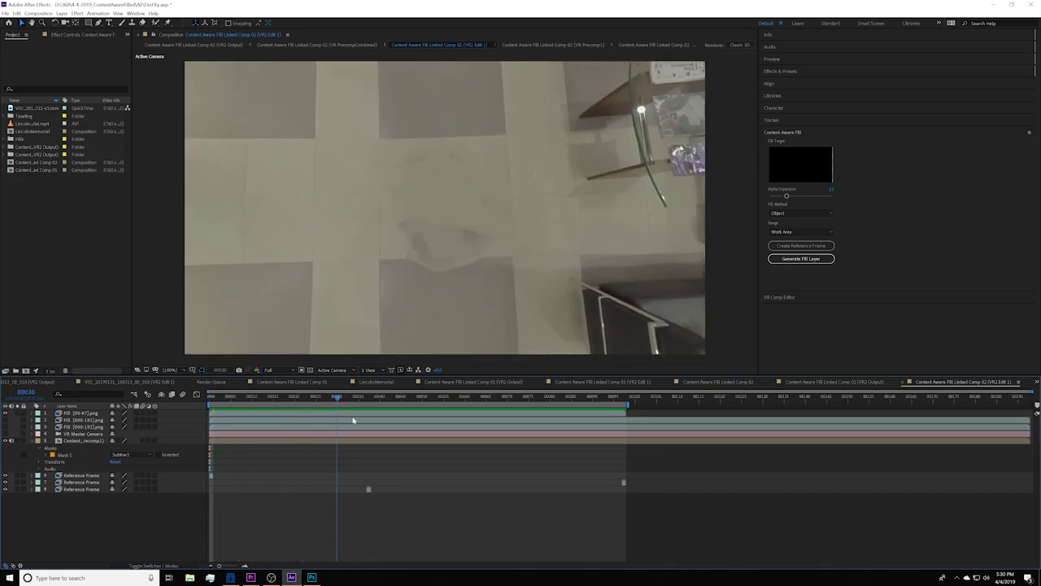
pyautogui.press('space')
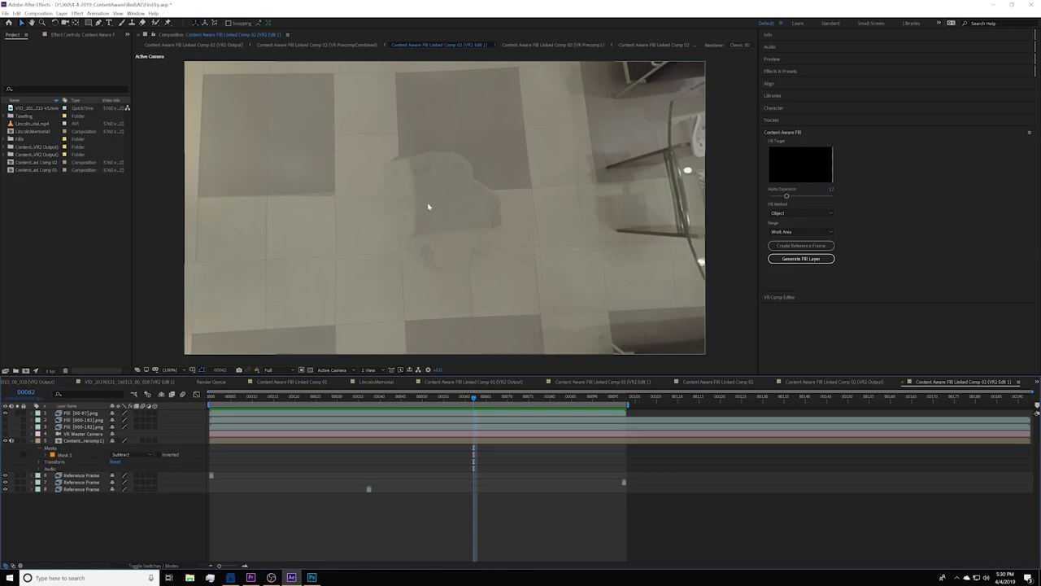
pyautogui.click(358, 190)
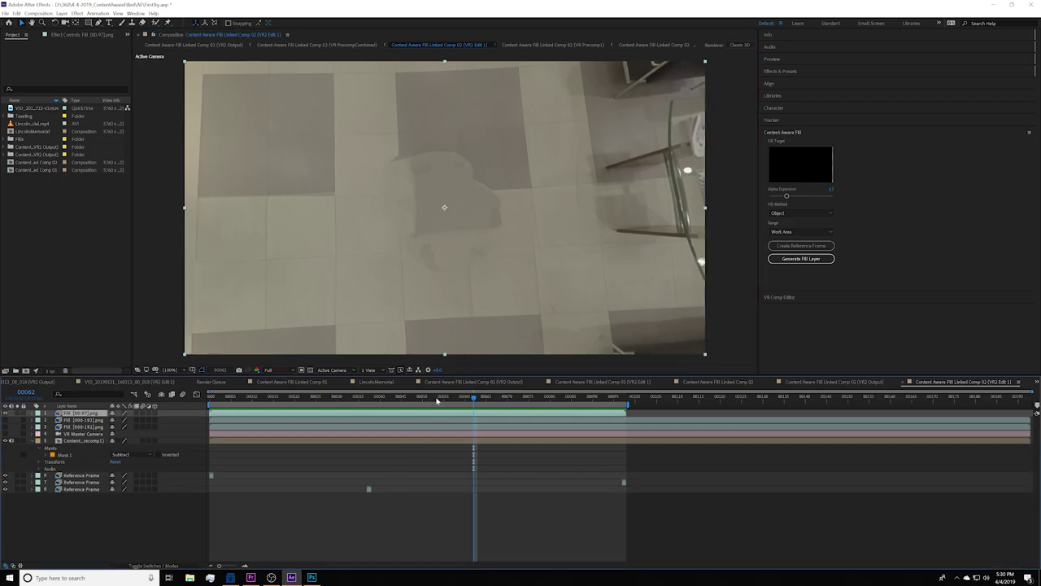
pyautogui.moveTo(448, 398); pyautogui.dragTo(593, 399)
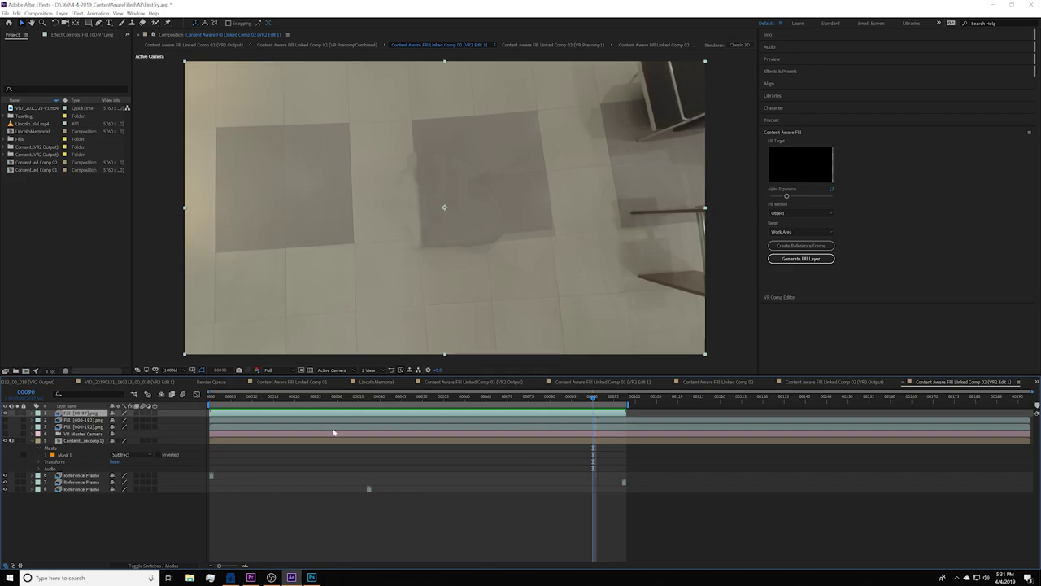
pyautogui.click(248, 400)
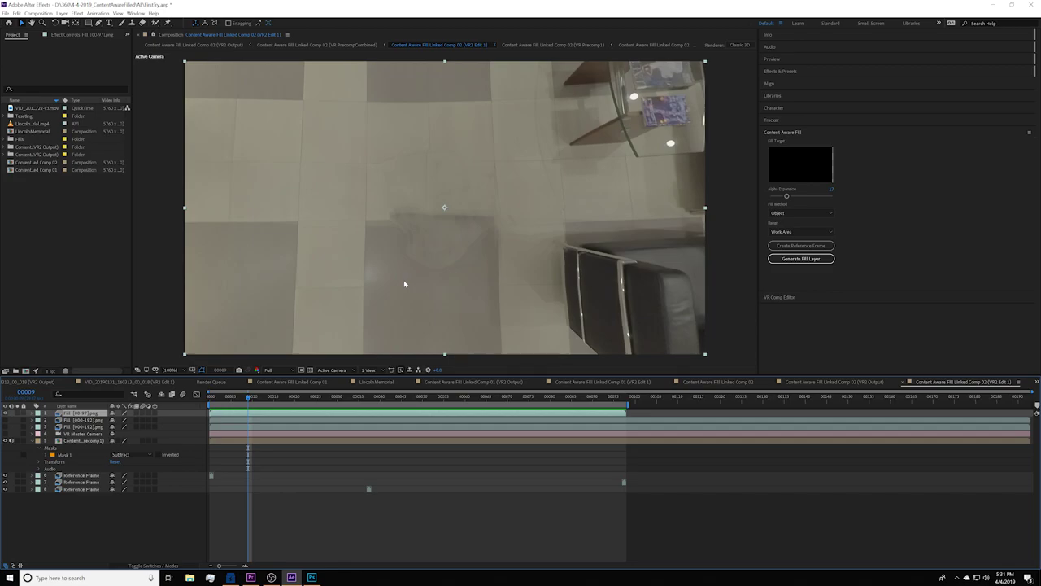
# In Premiere Pro, go to the third clip and look around its 360 view up to the drone
pyautogui.click(251, 577)
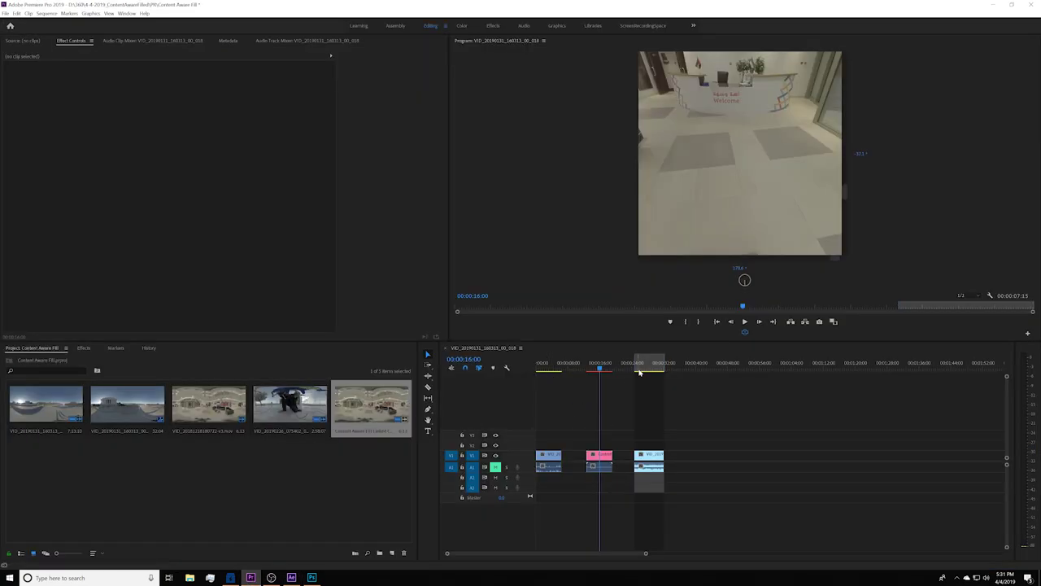
pyautogui.click(639, 372)
pyautogui.hotkey('ctrl', 'z')
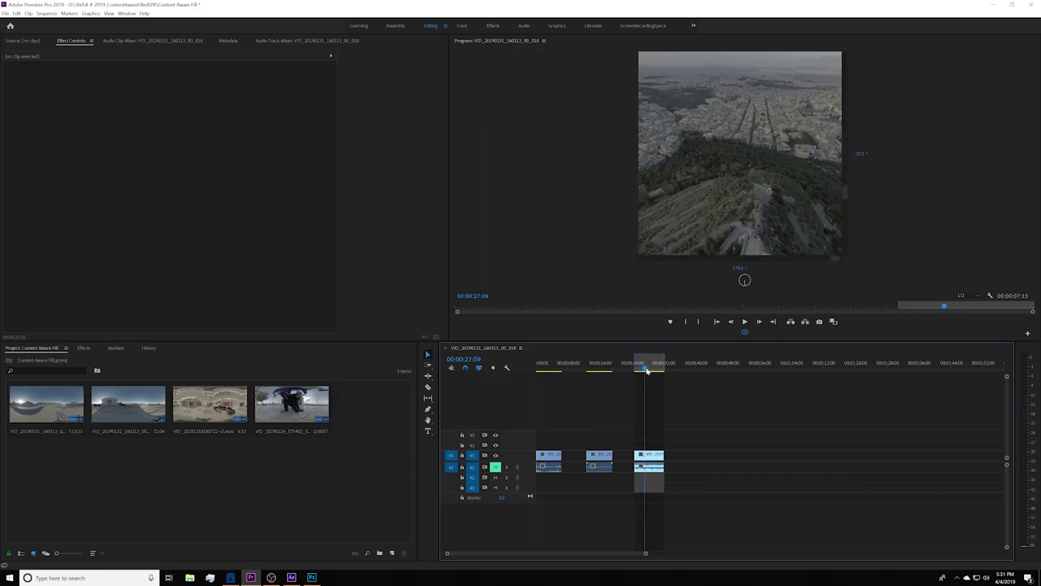
pyautogui.moveTo(647, 371)
pyautogui.mouseDown()
pyautogui.moveTo(662, 371)
pyautogui.moveTo(648, 371)
pyautogui.mouseUp()
pyautogui.moveTo(699, 204); pyautogui.dragTo(714, 155)
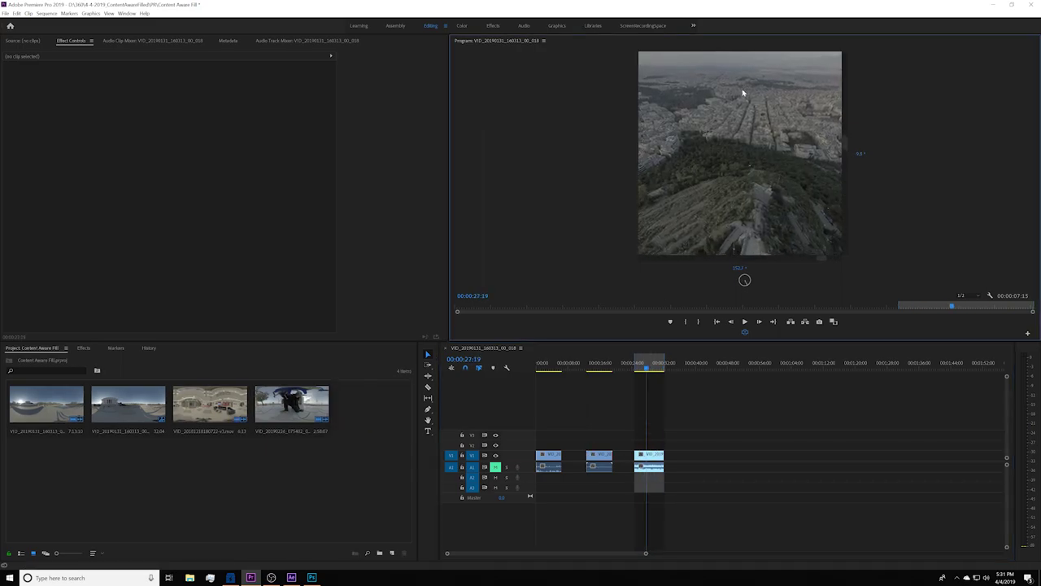
pyautogui.moveTo(743, 93)
pyautogui.mouseDown()
pyautogui.moveTo(744, 151)
pyautogui.moveTo(727, 170)
pyautogui.moveTo(737, 201)
pyautogui.moveTo(732, 122)
pyautogui.moveTo(723, 171)
pyautogui.moveTo(704, 192)
pyautogui.moveTo(709, 213)
pyautogui.moveTo(723, 92)
pyautogui.mouseUp()
# Select the third clip in the sequence to view its properties
pyautogui.click(650, 454)
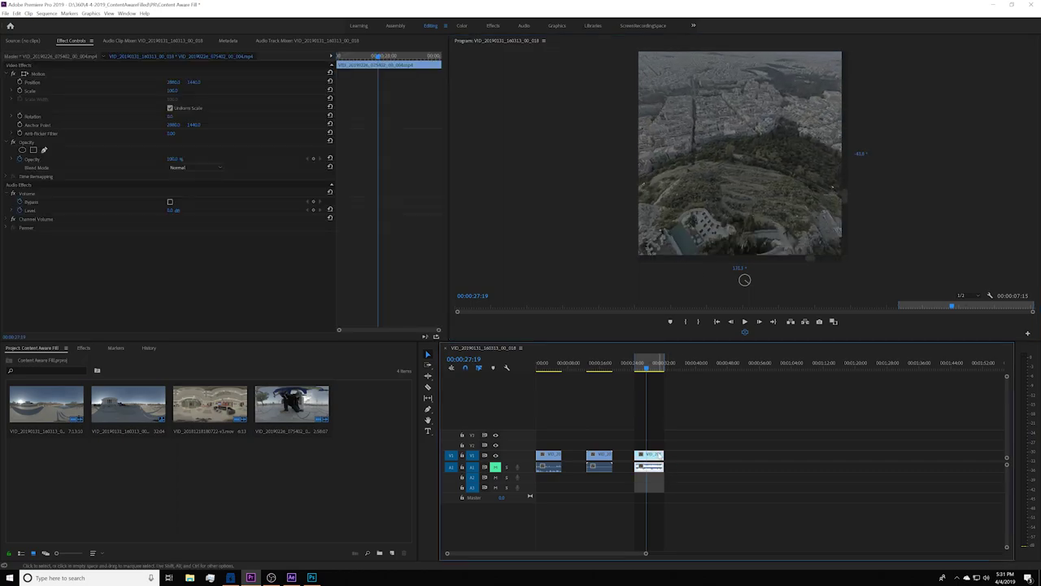
pyautogui.rightClick(656, 79)
pyautogui.click(687, 194)
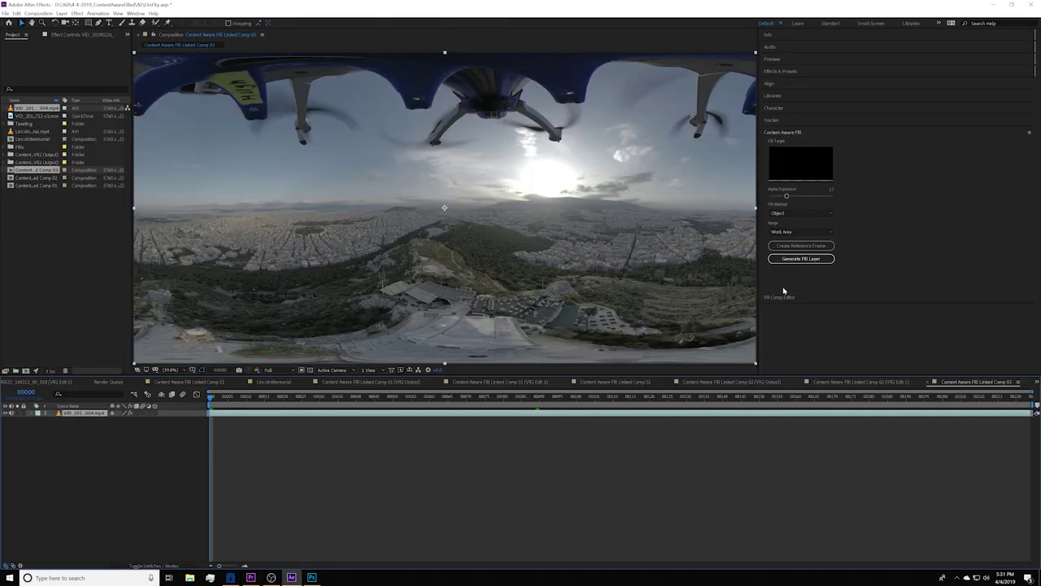
# Create a 2D edit of the 360 composition Content Aware Fill Linked Comp 03
pyautogui.click(781, 161)
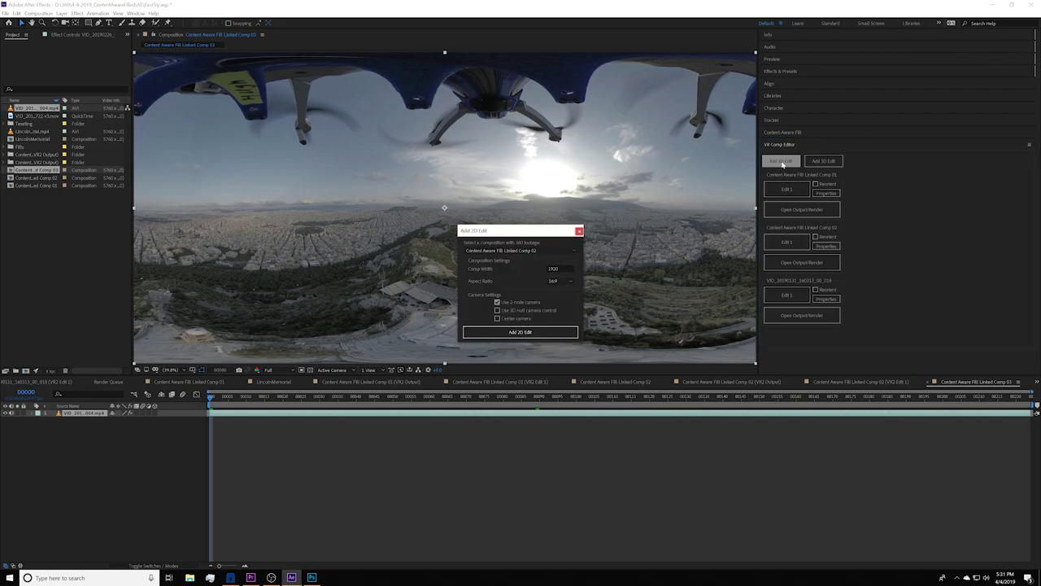
pyautogui.click(533, 251)
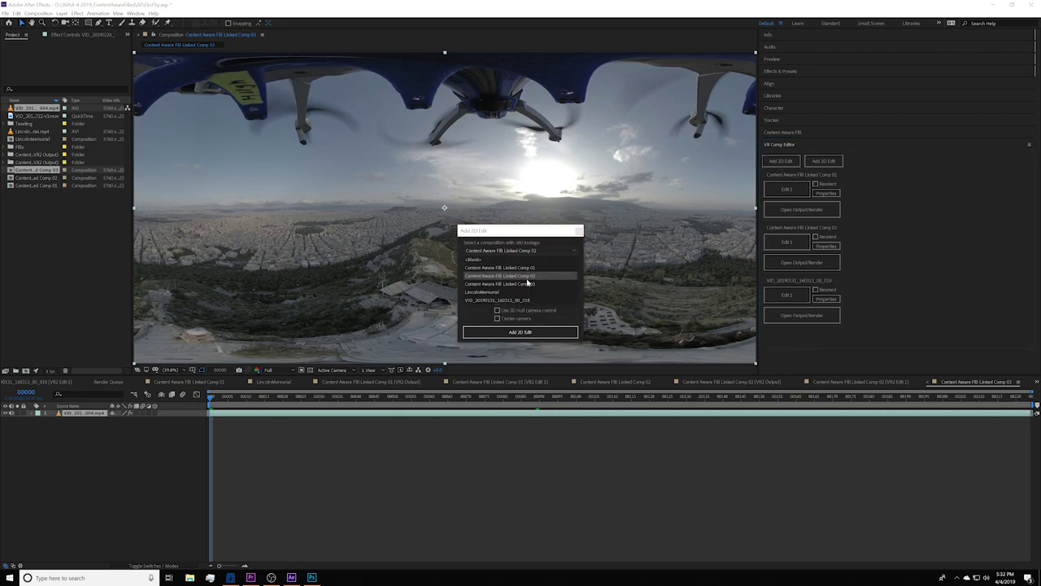
pyautogui.click(528, 283)
pyautogui.click(521, 332)
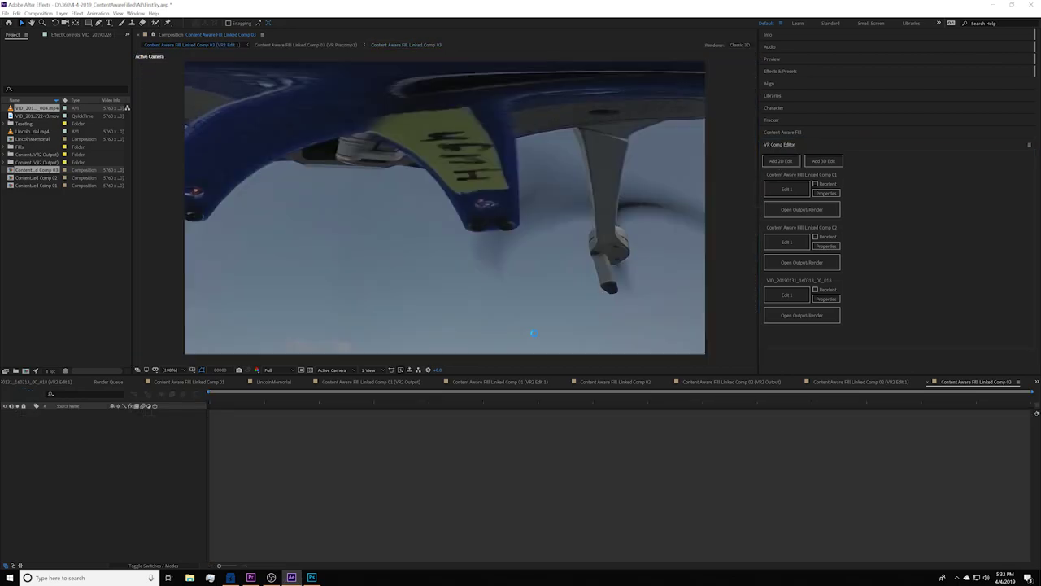
# Orbit the VR camera toward the drone via the VR Comp Editor panel, then show the panorama comp
pyautogui.moveTo(408, 173); pyautogui.dragTo(407, 162)
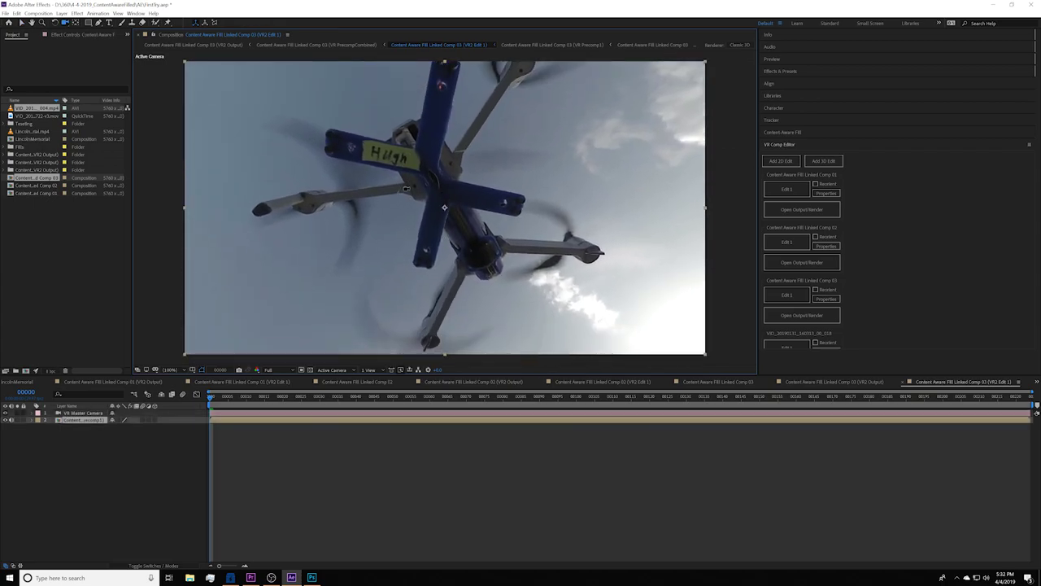
pyautogui.scroll(-2, 411, 205)
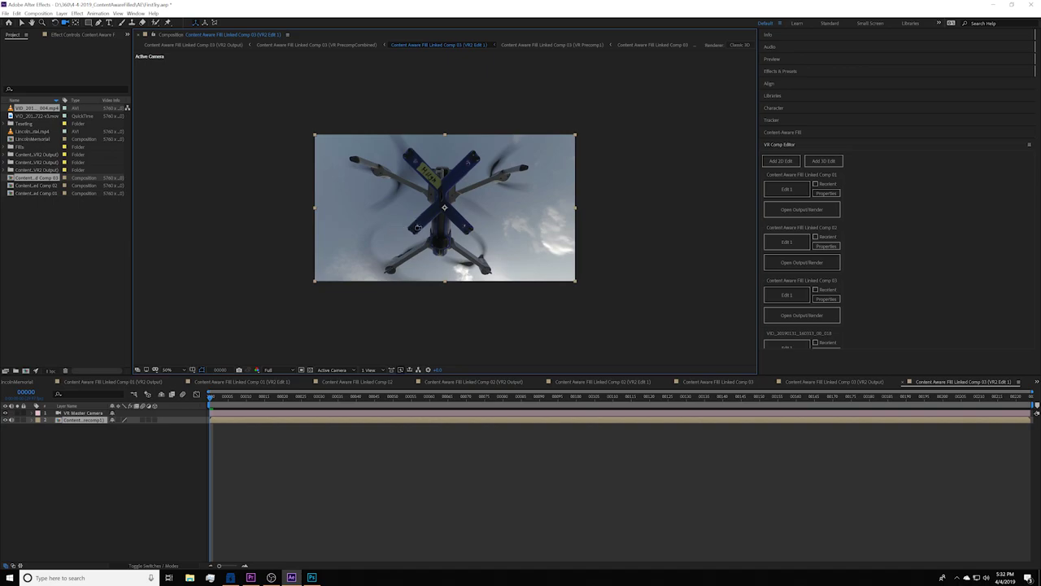
pyautogui.moveTo(428, 222); pyautogui.dragTo(415, 215)
pyautogui.click(135, 13)
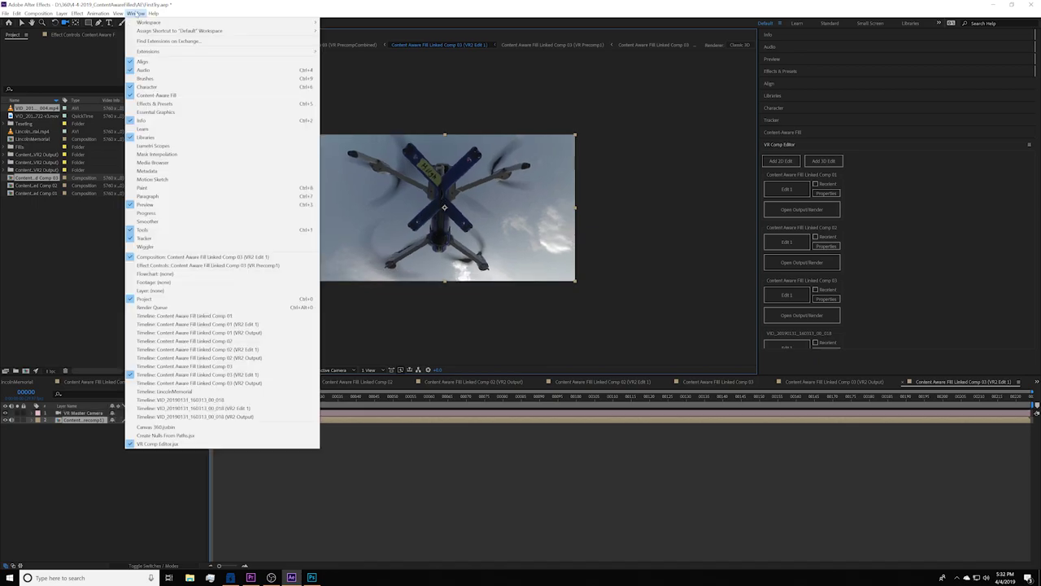
pyautogui.click(153, 445)
pyautogui.moveTo(441, 216)
pyautogui.mouseDown()
pyautogui.moveTo(428, 222)
pyautogui.moveTo(441, 210)
pyautogui.mouseUp()
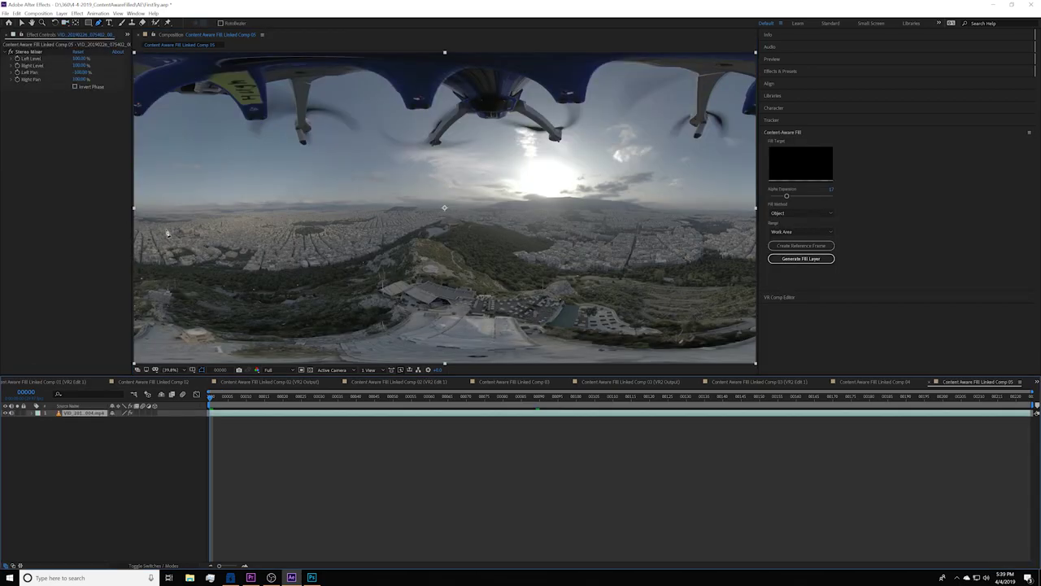
pyautogui.press(',')
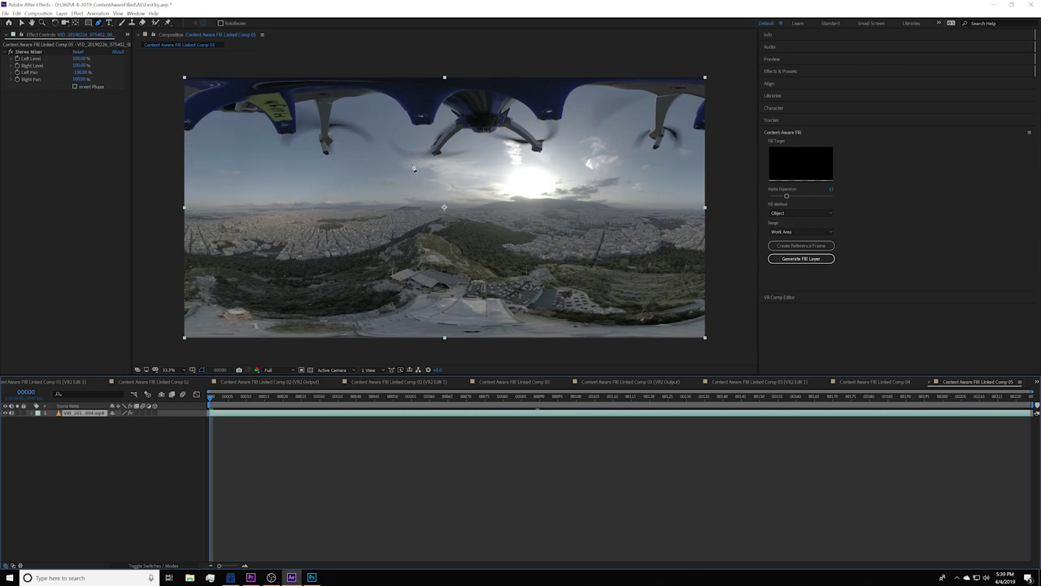
# Draw a Pen mask around the drone across the top of the panorama
pyautogui.moveTo(180, 145)
pyautogui.mouseDown()
pyautogui.moveTo(231, 123)
pyautogui.moveTo(306, 160)
pyautogui.moveTo(478, 167)
pyautogui.moveTo(633, 140)
pyautogui.moveTo(643, 158)
pyautogui.moveTo(696, 138)
pyautogui.mouseUp()
pyautogui.click(721, 141)
pyautogui.click(717, 73)
pyautogui.click(248, 61)
pyautogui.click(172, 69)
pyautogui.click(178, 143)
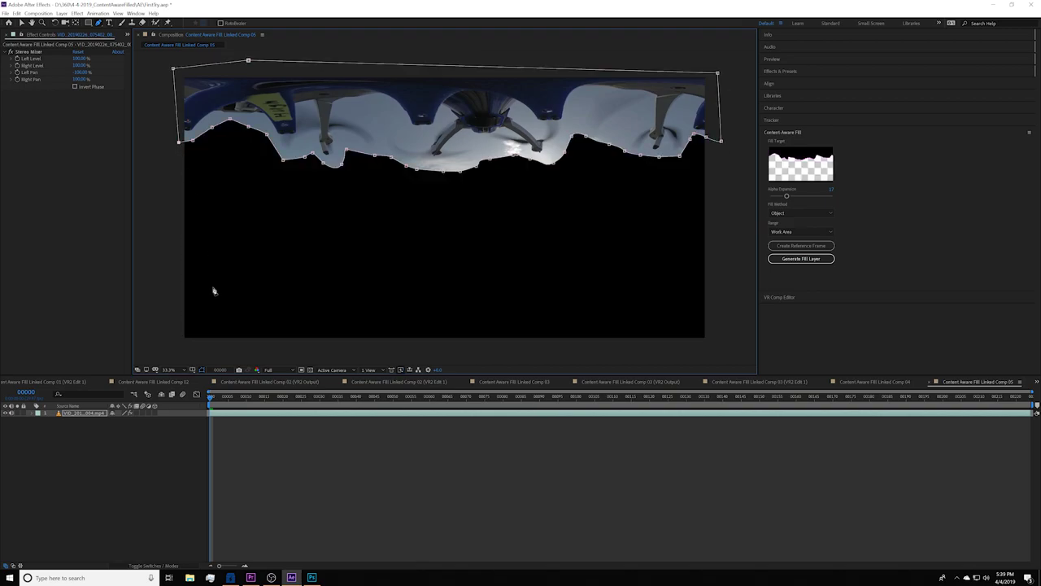
# Set Mask 1 mode to Subtract and generate the Content-Aware Fill layer
pyautogui.click(67, 413)
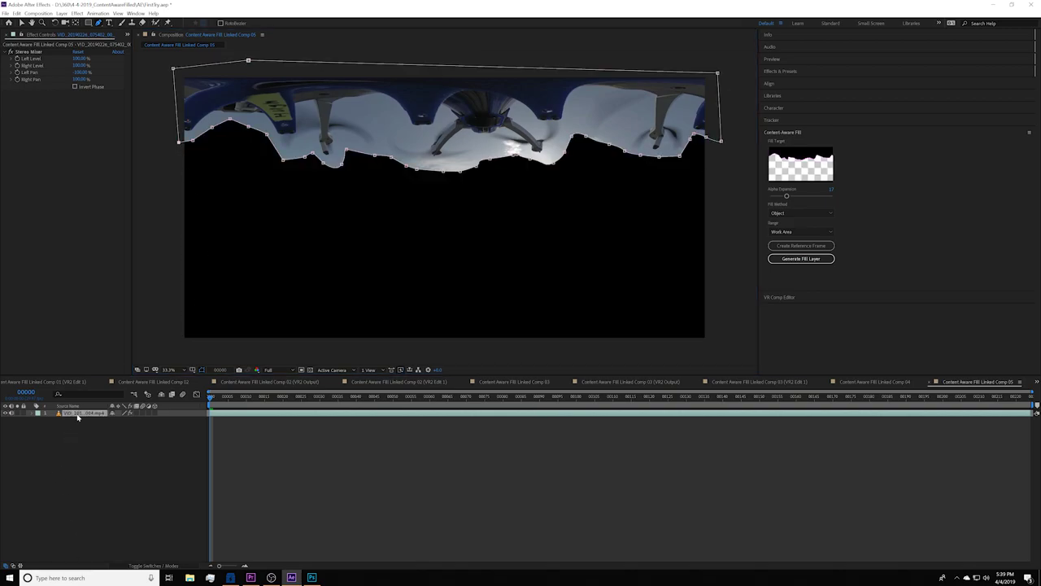
pyautogui.click(34, 414)
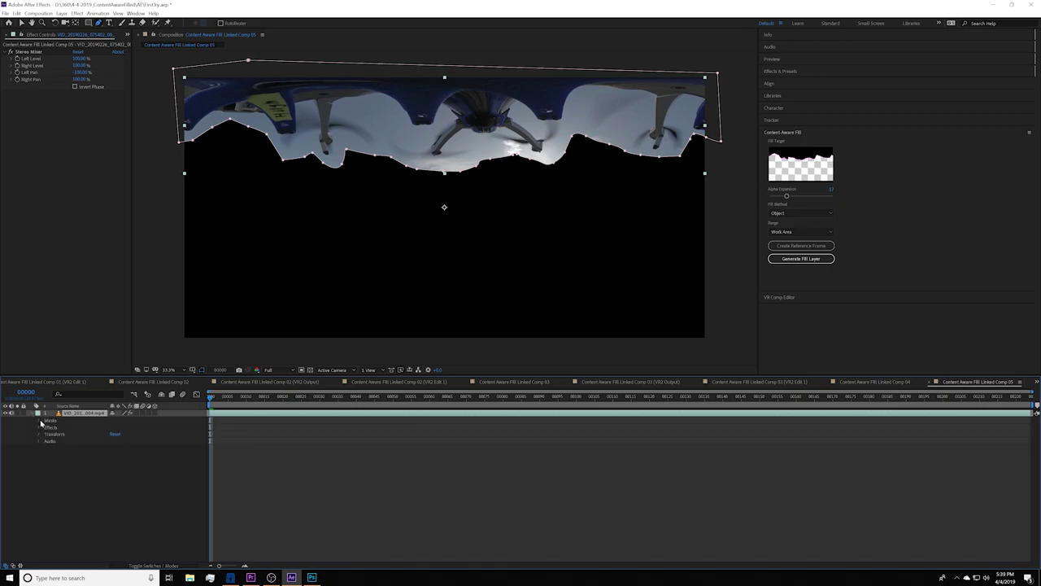
pyautogui.click(38, 421)
pyautogui.click(127, 427)
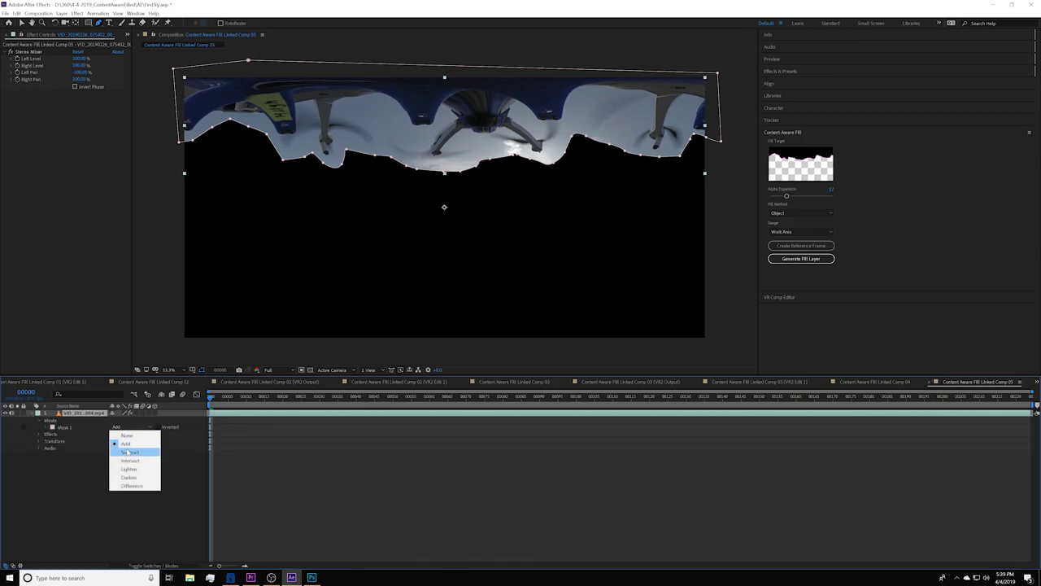
pyautogui.click(136, 452)
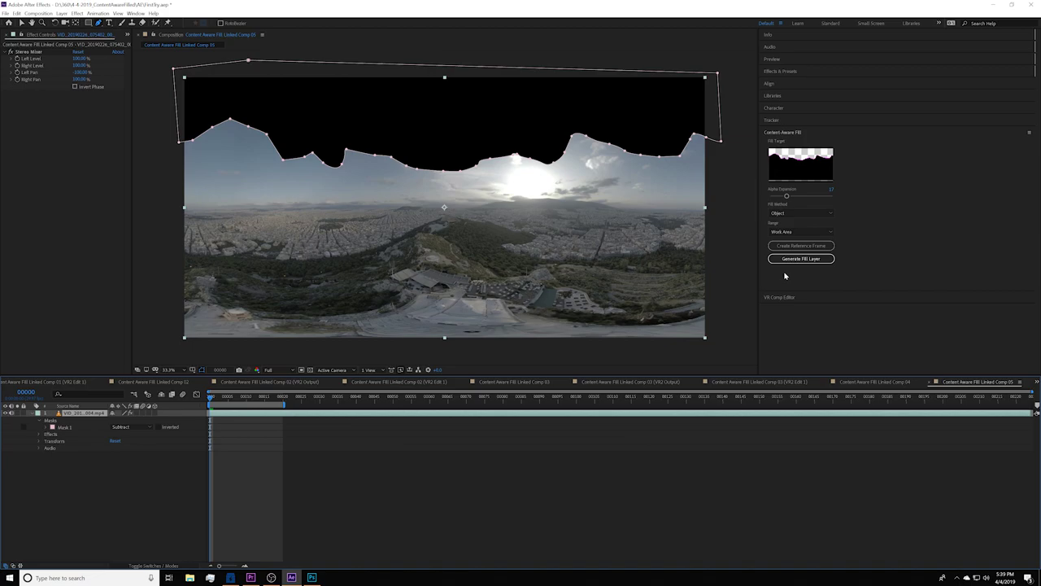
pyautogui.click(787, 259)
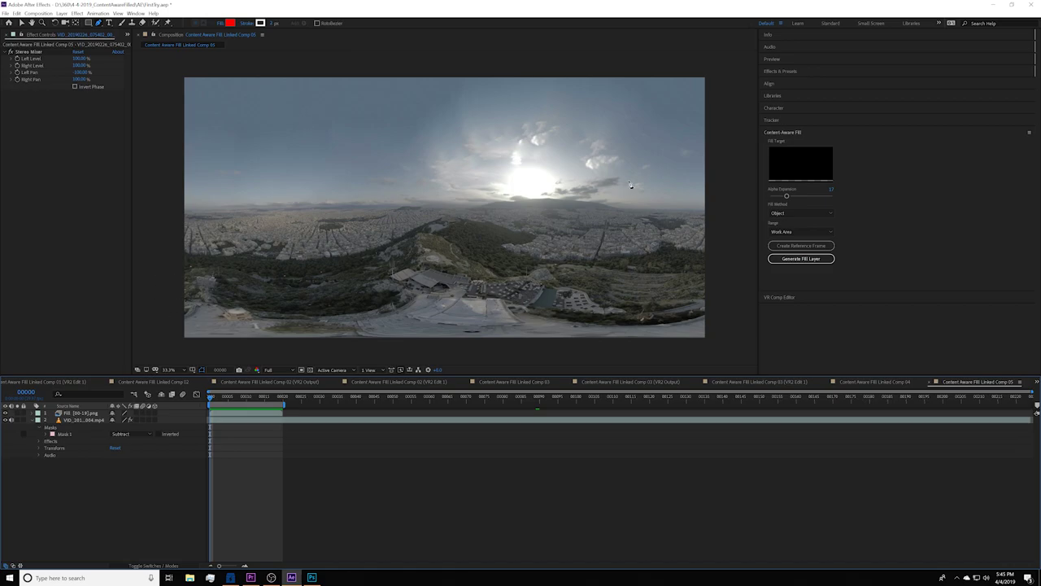
# Set Mask 1 mode to None and toggle the Fill layer on and off to compare
pyautogui.click(6, 413)
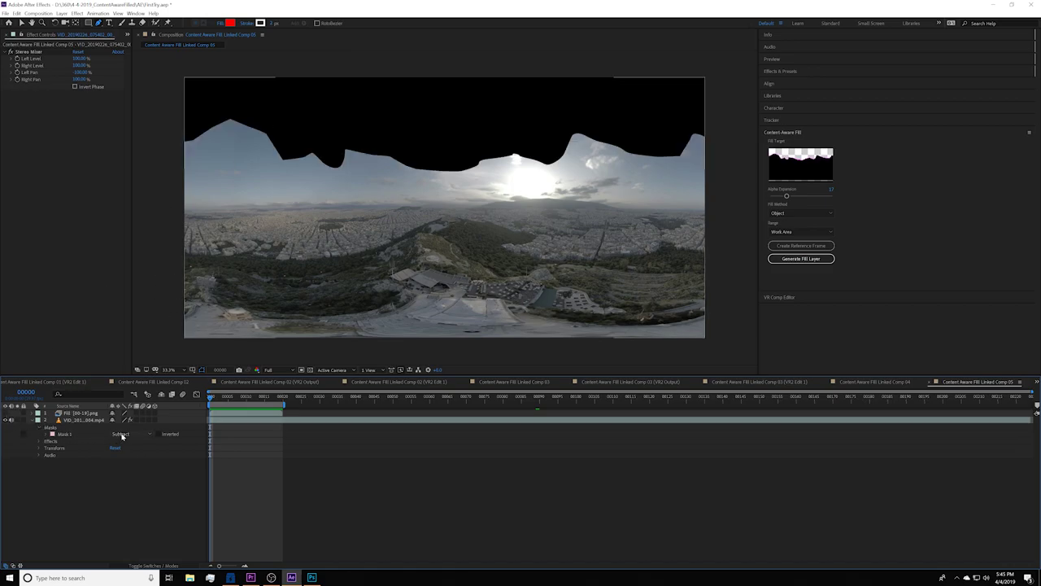
pyautogui.click(121, 435)
pyautogui.click(122, 440)
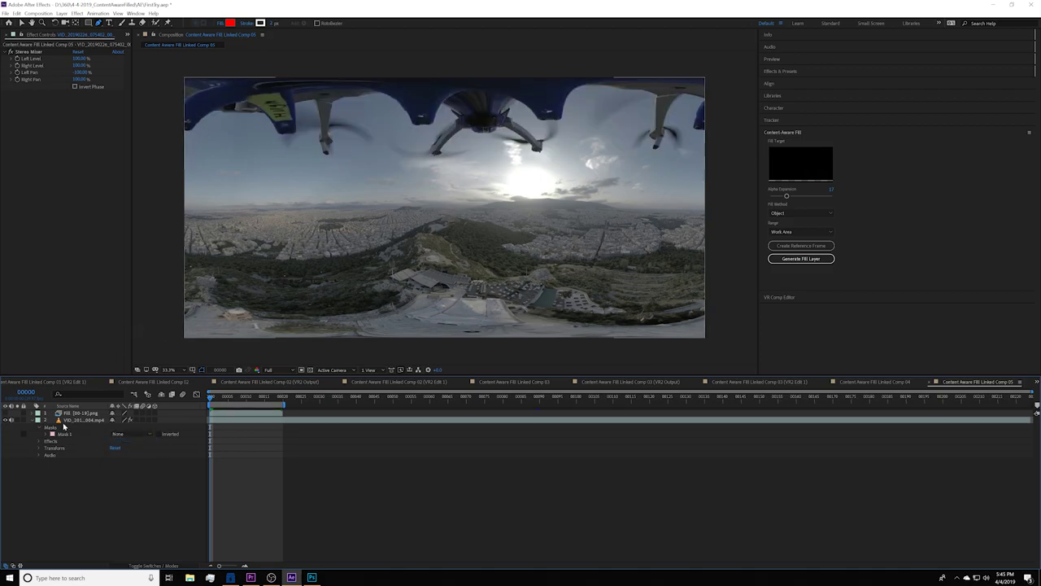
pyautogui.click(6, 413)
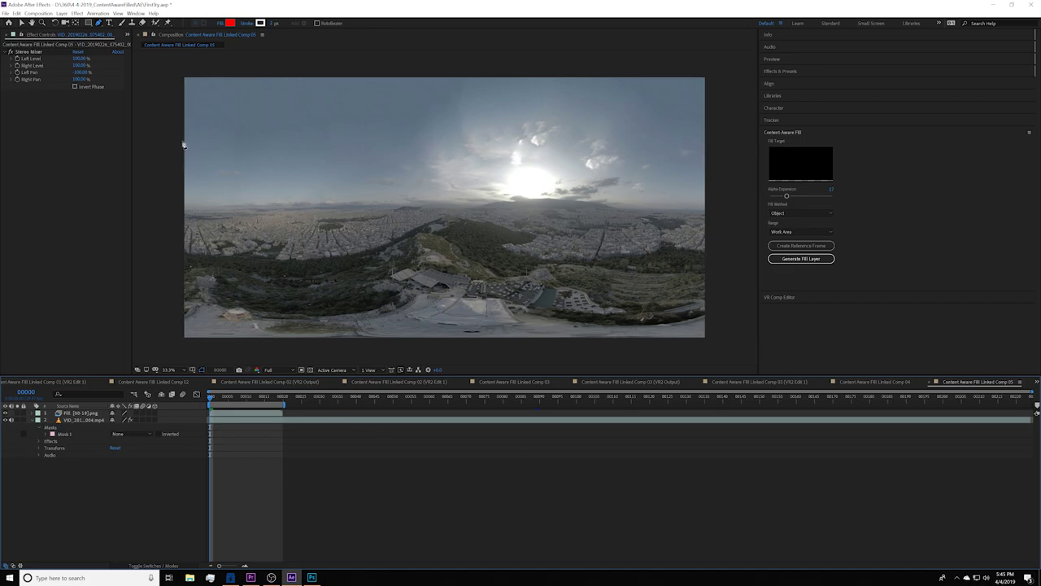
pyautogui.click(4, 413)
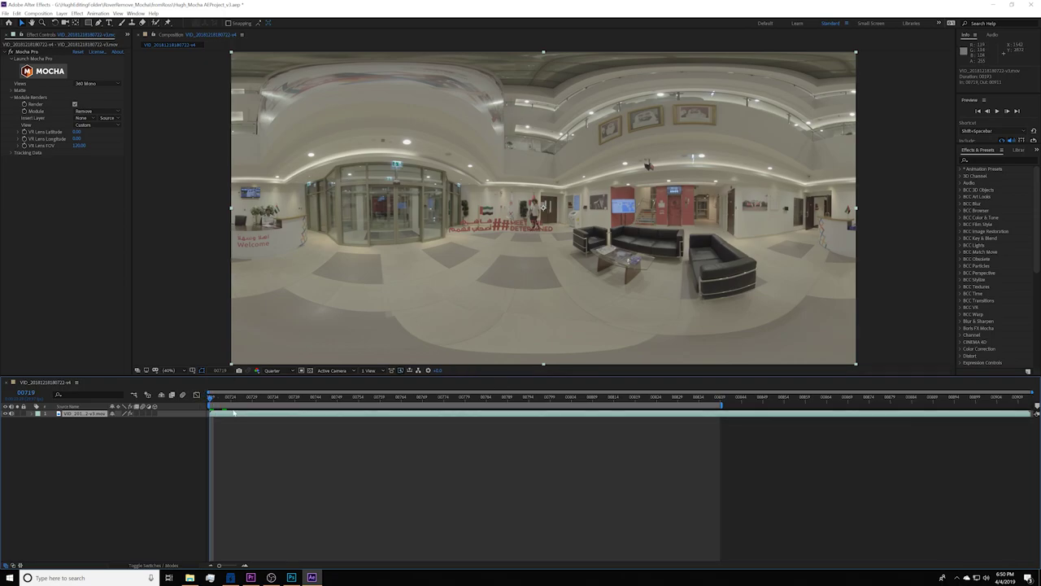
# Move the lobby clip to frame 00729 and launch Mocha Pro from its effect controls
pyautogui.moveTo(213, 402); pyautogui.dragTo(252, 399)
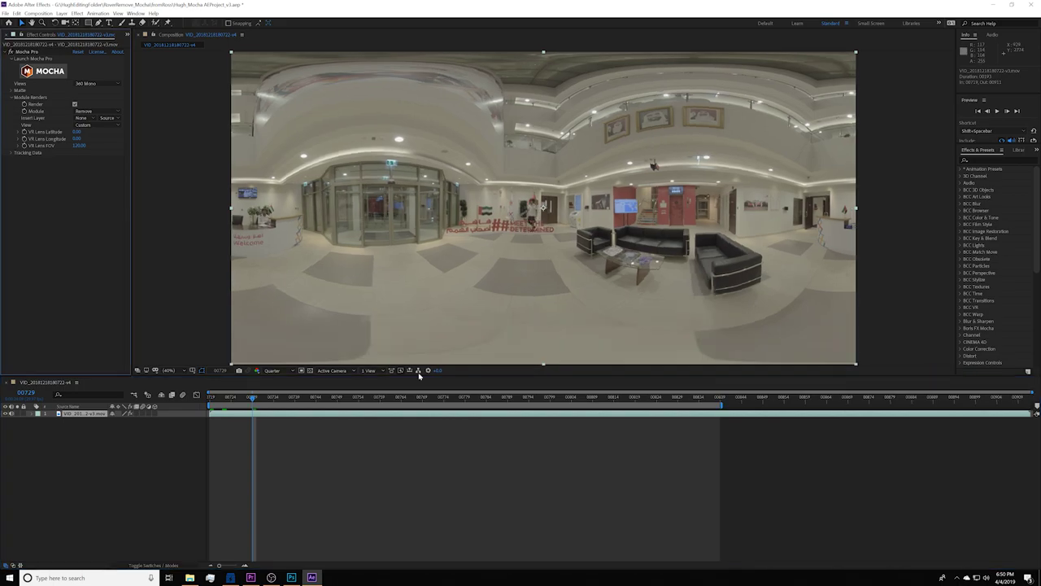
pyautogui.click(45, 72)
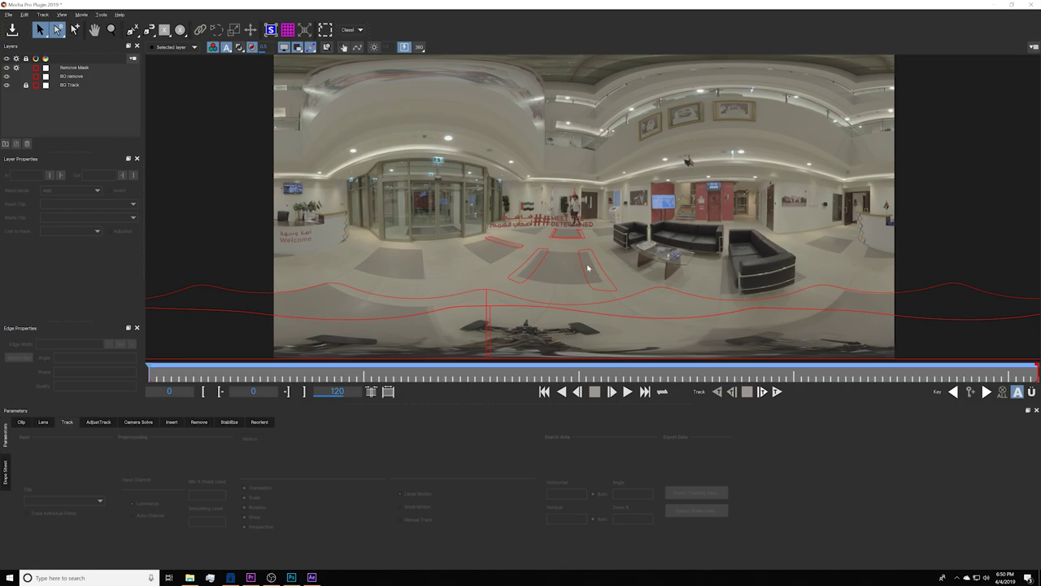
# Inspect the BG Track, Remove Mask and BG remove layers, then enable the flat rectilinear view
pyautogui.click(72, 77)
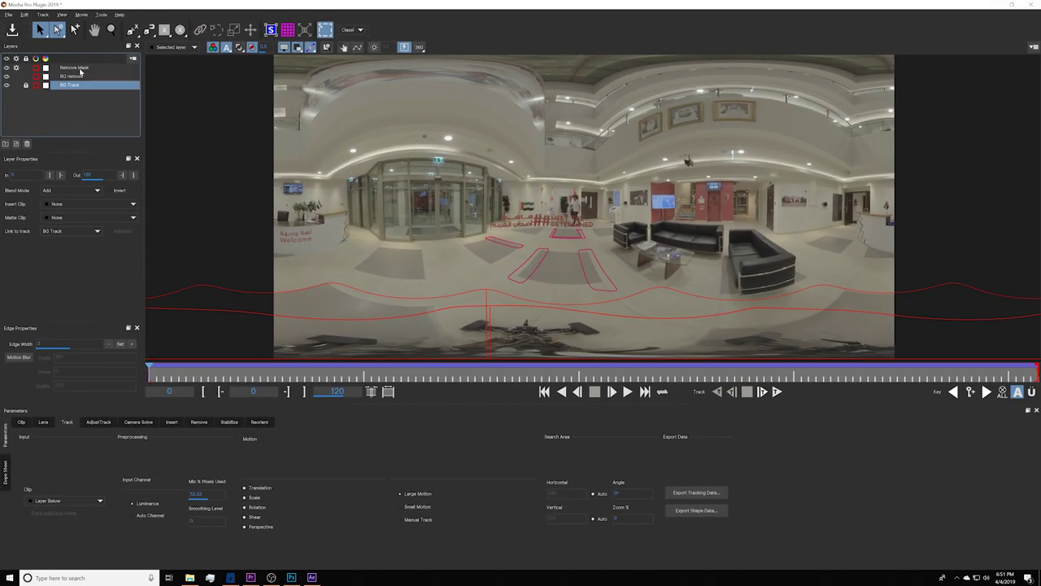
pyautogui.click(66, 69)
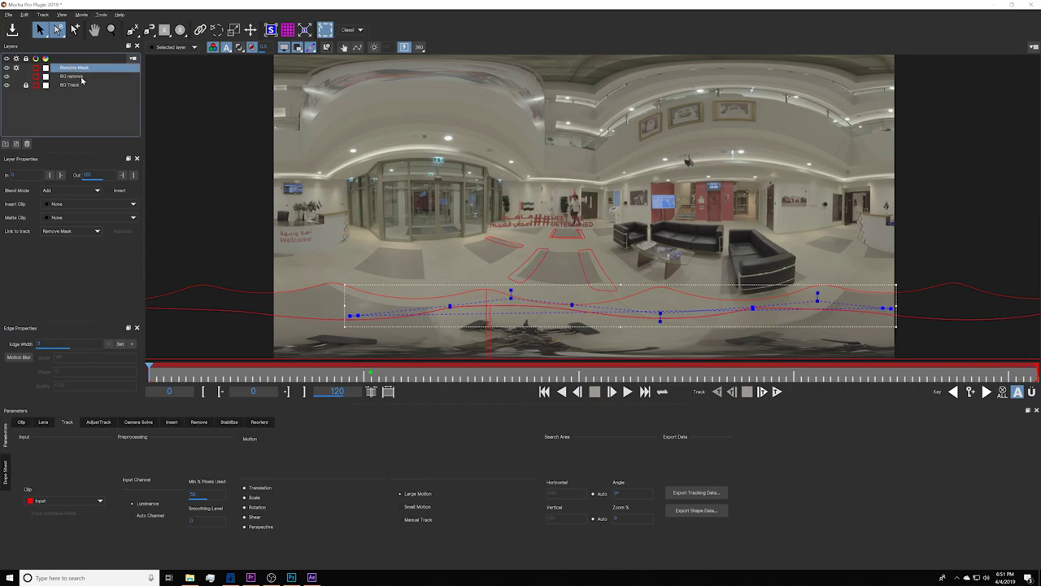
pyautogui.click(81, 77)
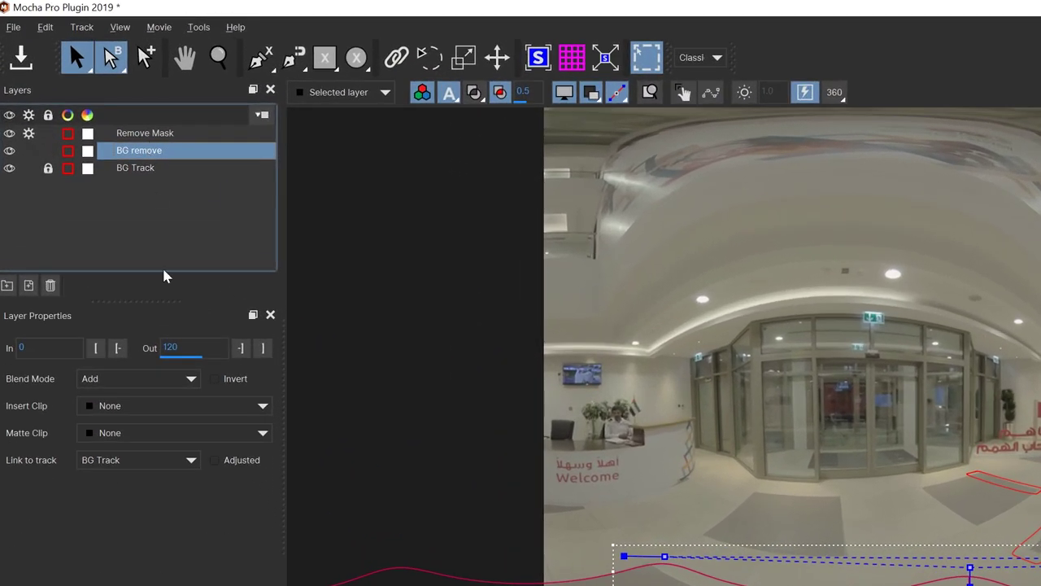
pyautogui.click(143, 138)
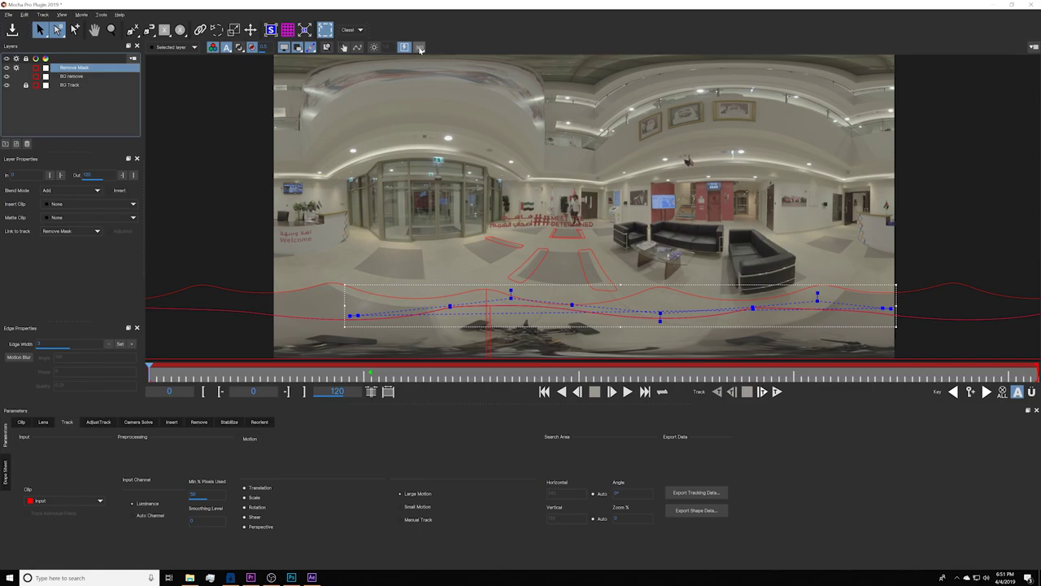
pyautogui.click(420, 47)
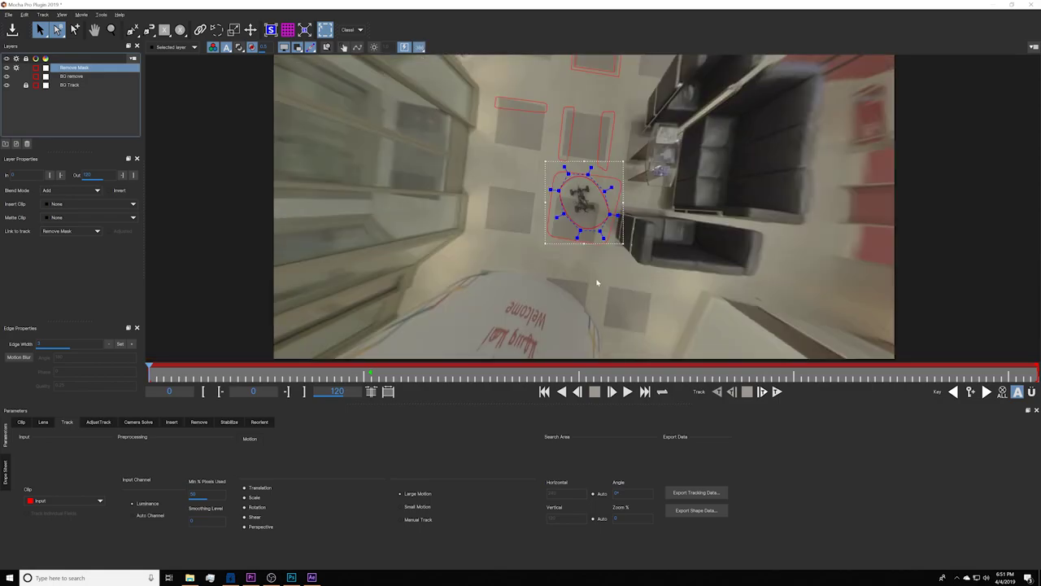
pyautogui.click(67, 70)
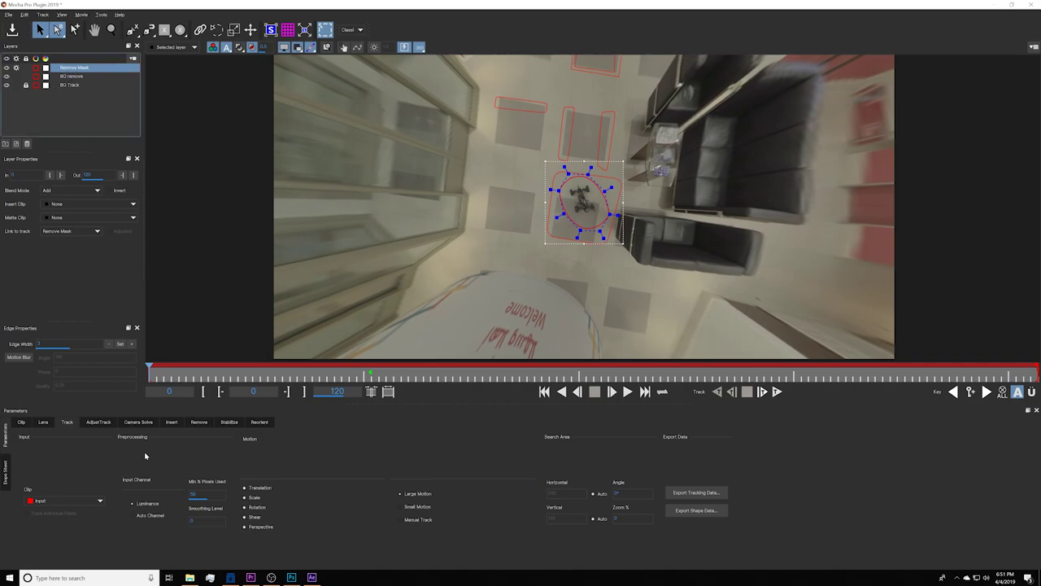
# Render the rover removal on the current frame from the Remove tab and open the Cleanplates list
pyautogui.click(200, 423)
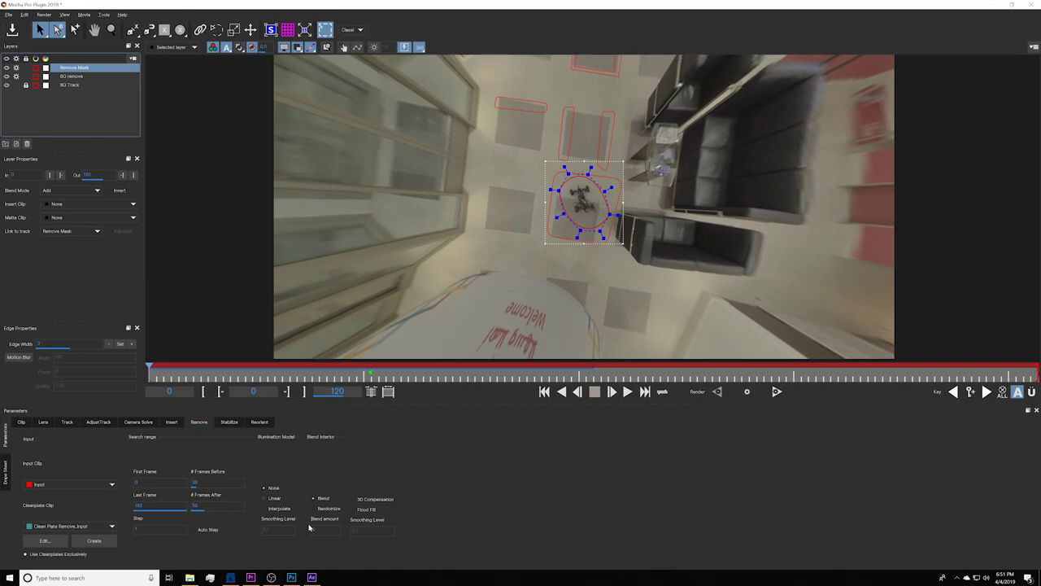
pyautogui.click(747, 392)
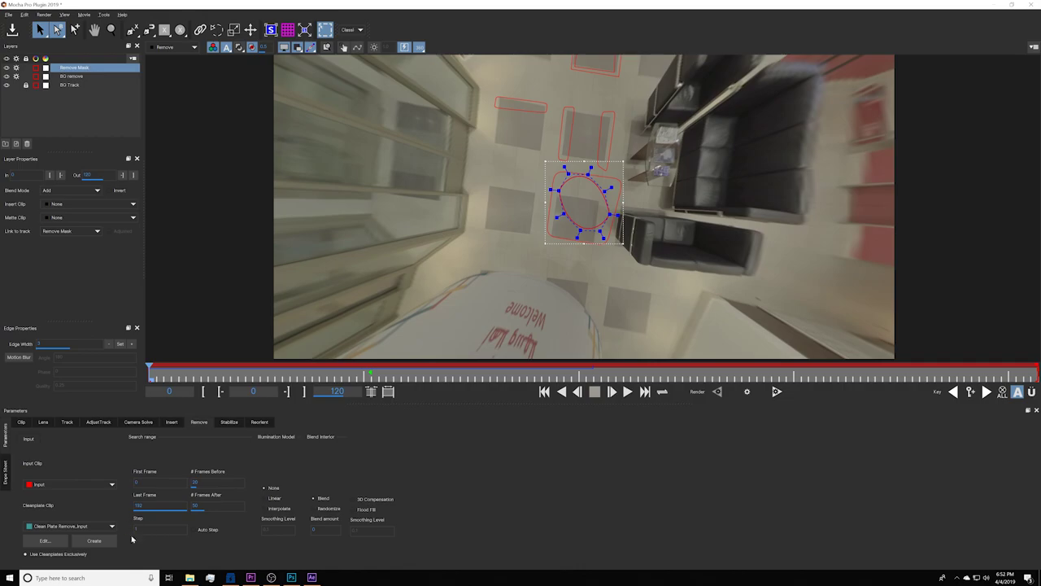
pyautogui.click(45, 541)
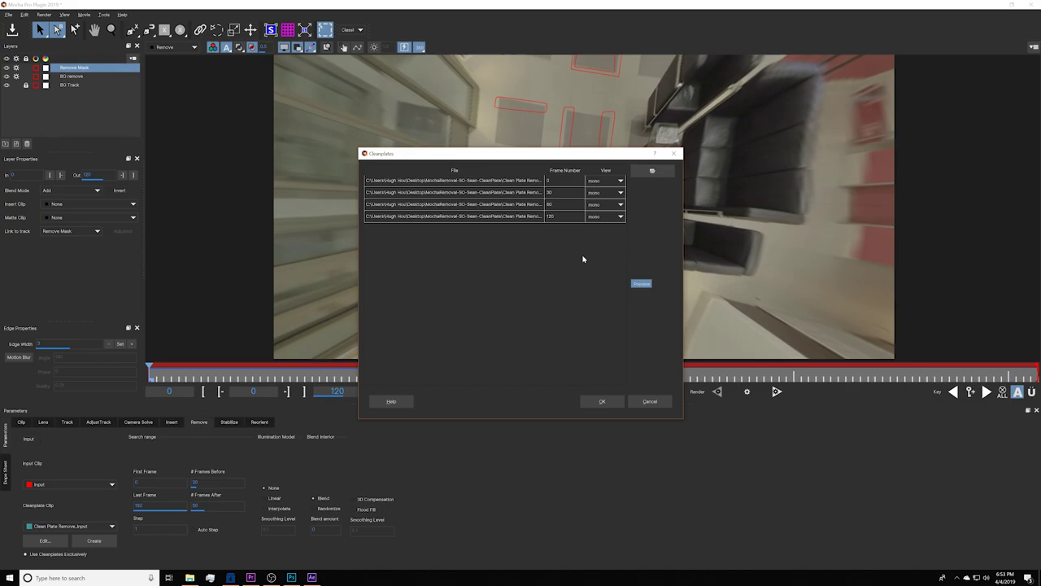
# Accept the clean plates, render the removal forward from frame 60, and close Mocha Pro
pyautogui.click(601, 400)
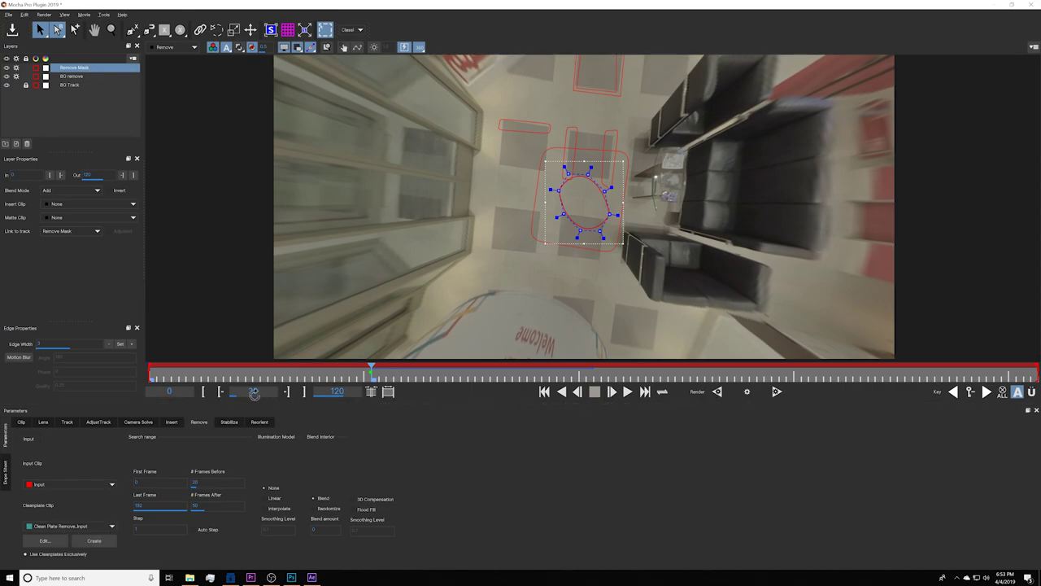
pyautogui.write('60')
pyautogui.press('Return')
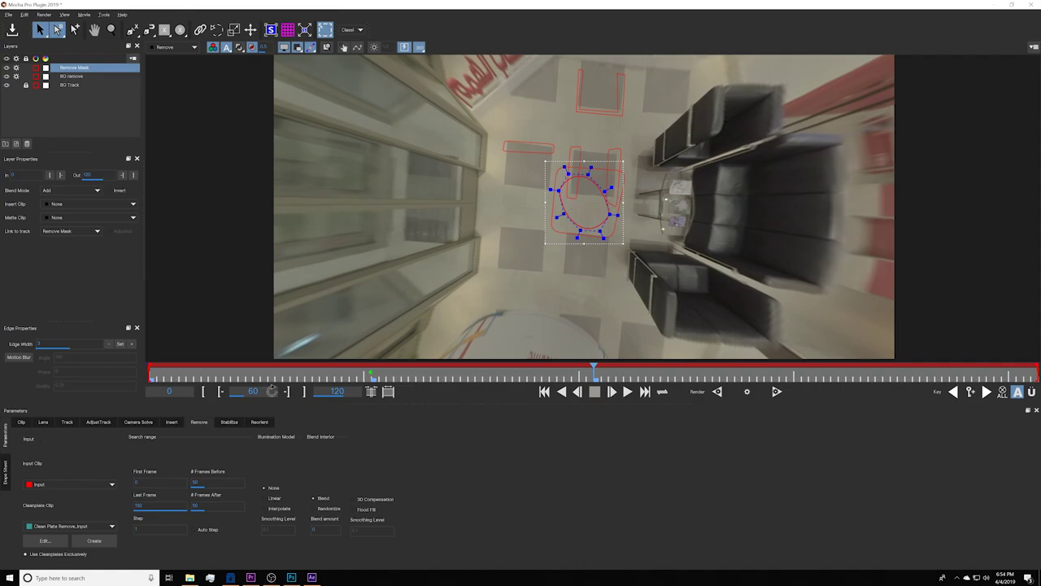
pyautogui.click(746, 392)
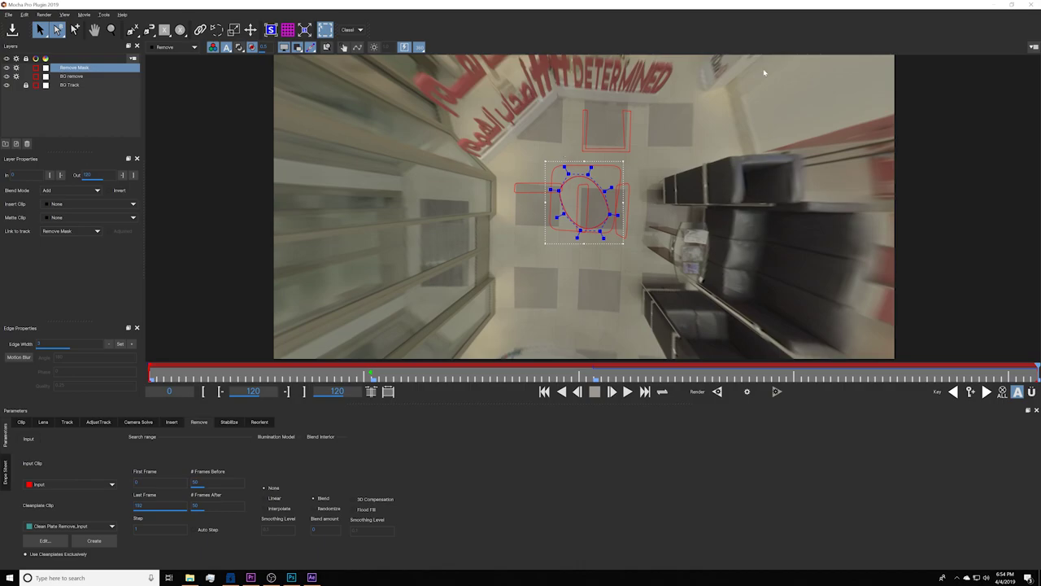
pyautogui.click(1032, 5)
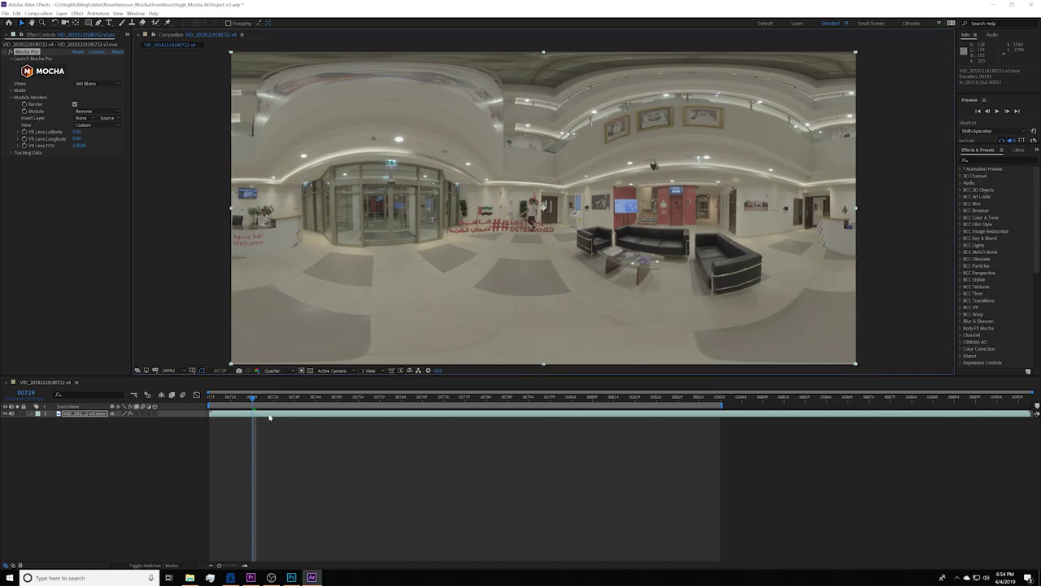
# Scrub the lobby clip from frame 00729 to 00773 to preview the Mocha removal
pyautogui.moveTo(251, 398); pyautogui.dragTo(439, 398)
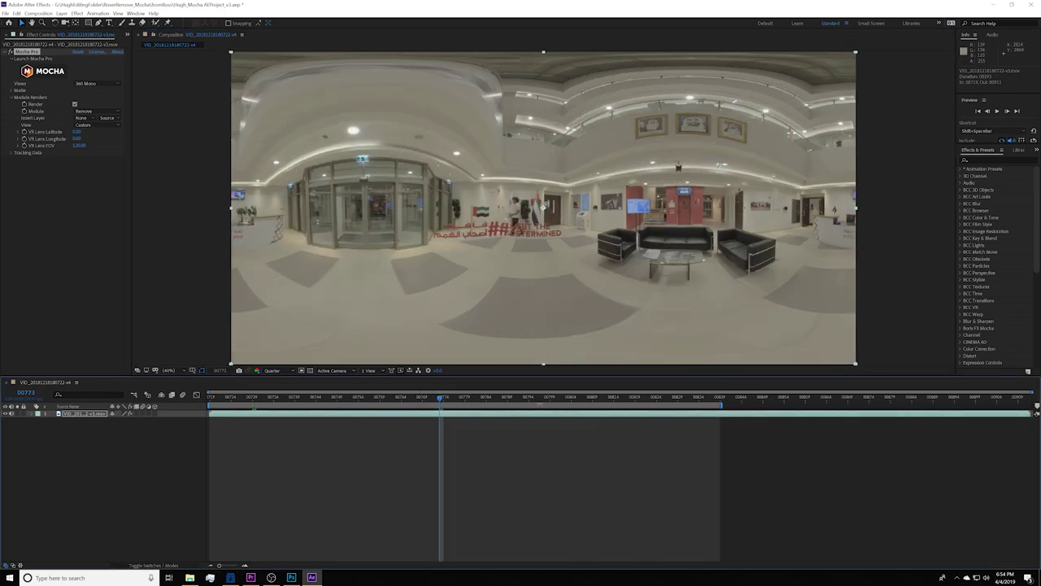